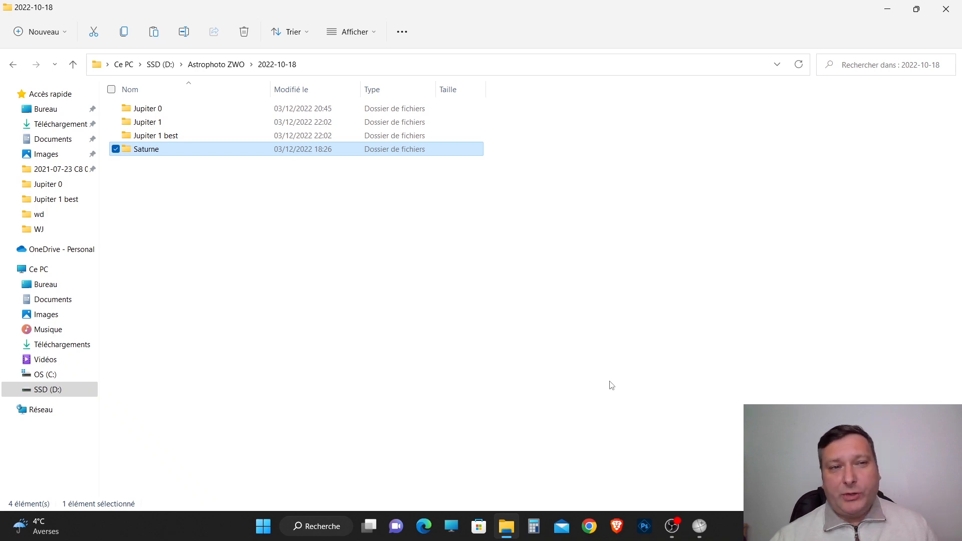
{"action": "double_click", "coordinate": [170, 122]}
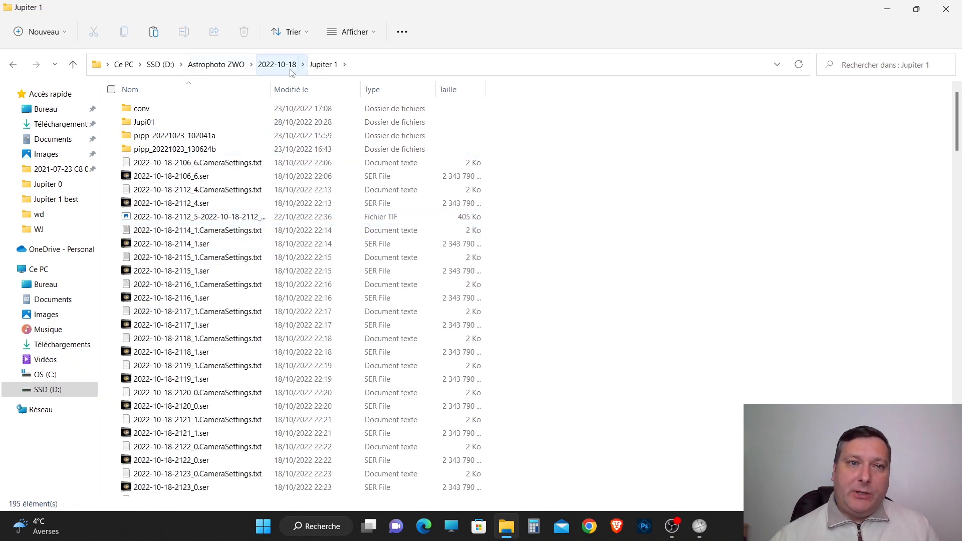
{"action": "scroll", "coordinate": [211, 320], "scroll_direction": "down", "scroll_amount": 20}
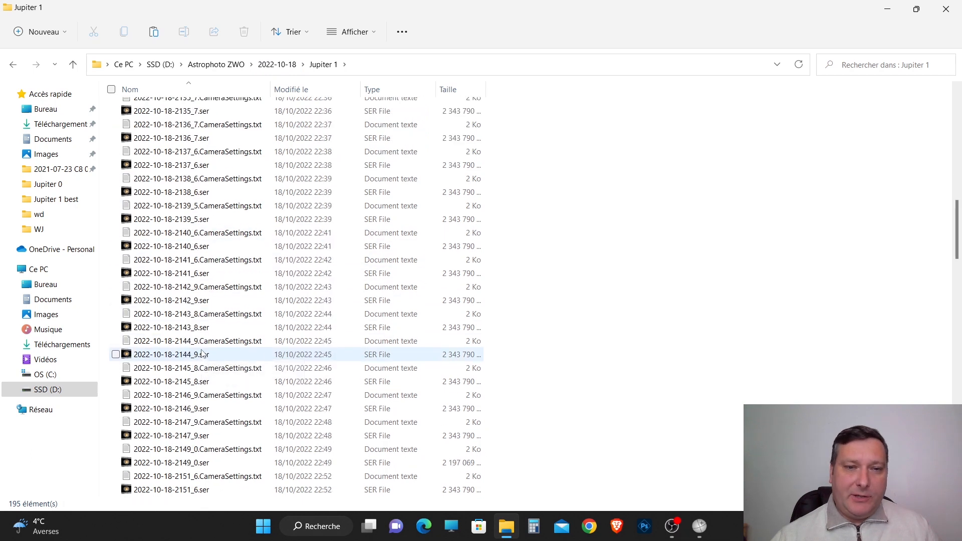
{"action": "scroll", "coordinate": [204, 355], "scroll_direction": "down", "scroll_amount": 15}
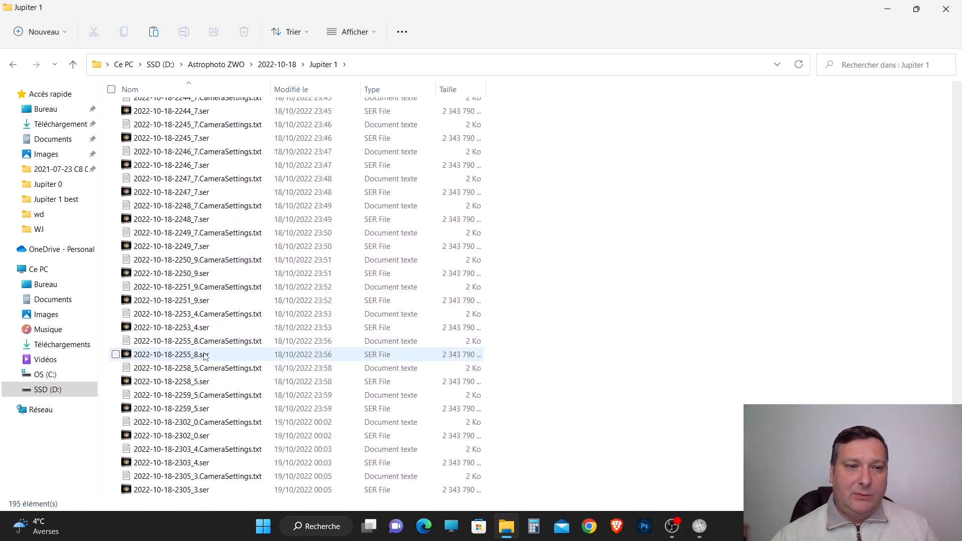
{"action": "scroll", "coordinate": [205, 355], "scroll_direction": "up", "scroll_amount": 8}
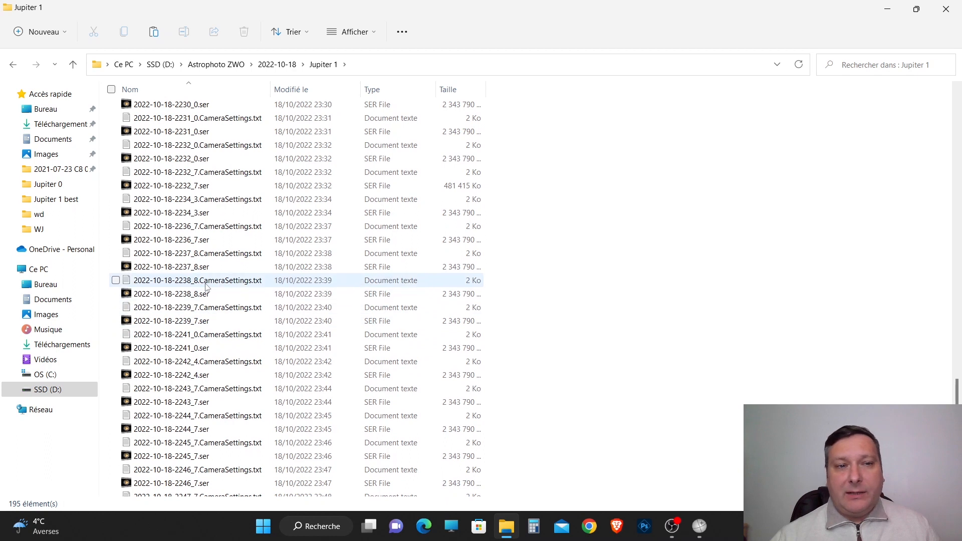
{"action": "double_click", "coordinate": [190, 271]}
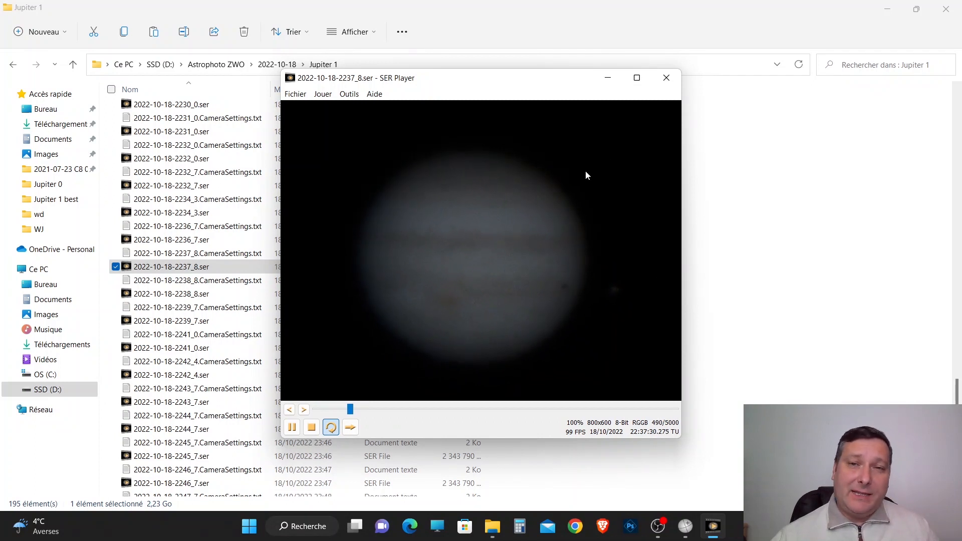
{"action": "left_click", "coordinate": [667, 76]}
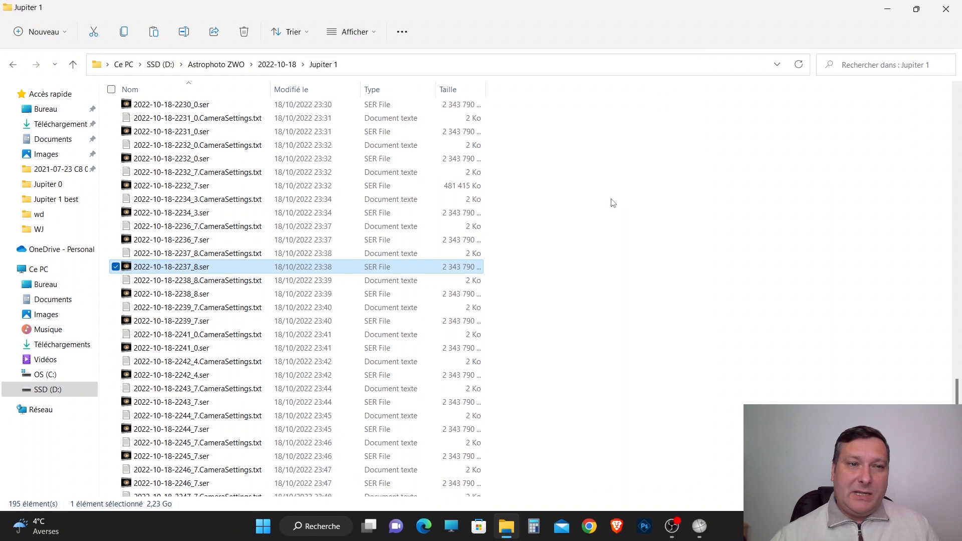
{"action": "scroll", "coordinate": [583, 232], "scroll_direction": "up", "scroll_amount": 15}
{"action": "scroll", "coordinate": [581, 228], "scroll_direction": "up", "scroll_amount": 10}
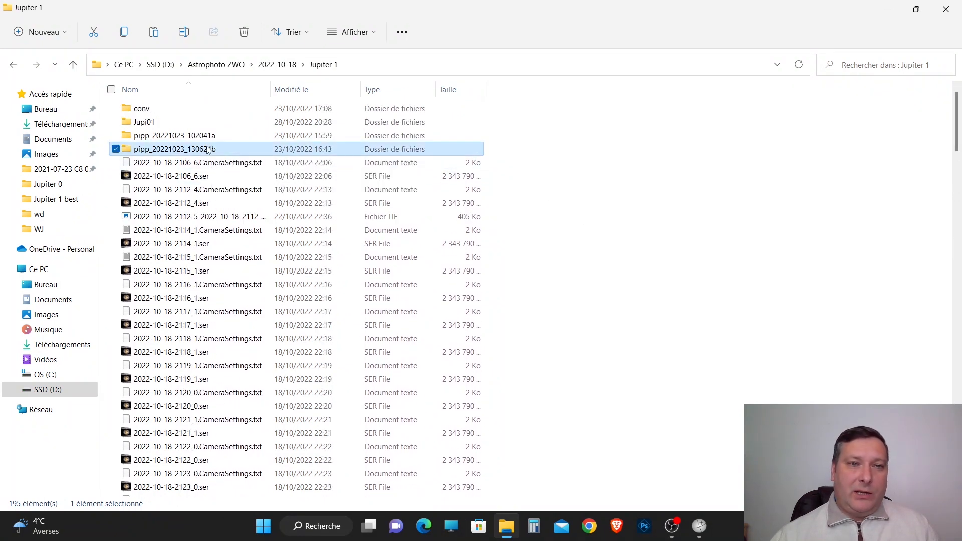
{"action": "double_click", "coordinate": [390, 149]}
{"action": "scroll", "coordinate": [309, 401], "scroll_direction": "down", "scroll_amount": 20}
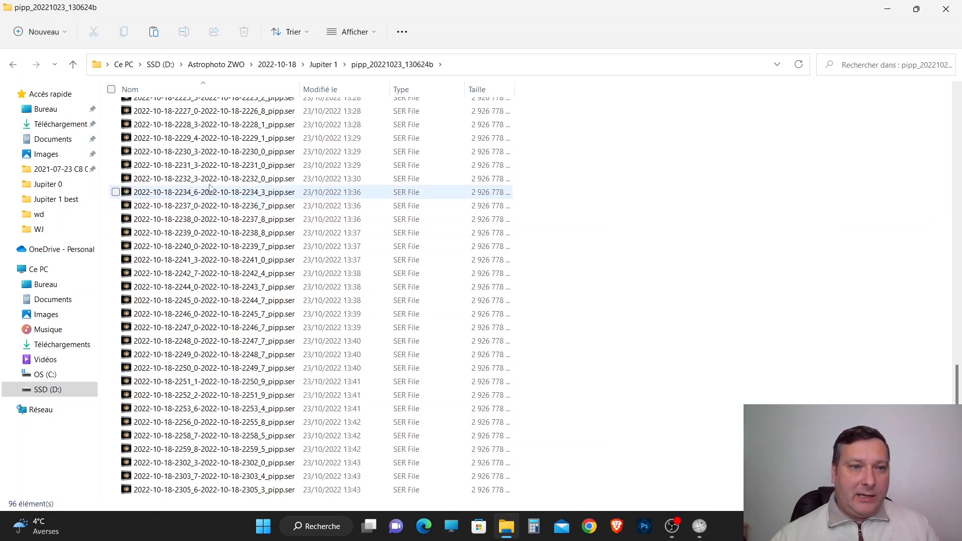
{"action": "double_click", "coordinate": [194, 171]}
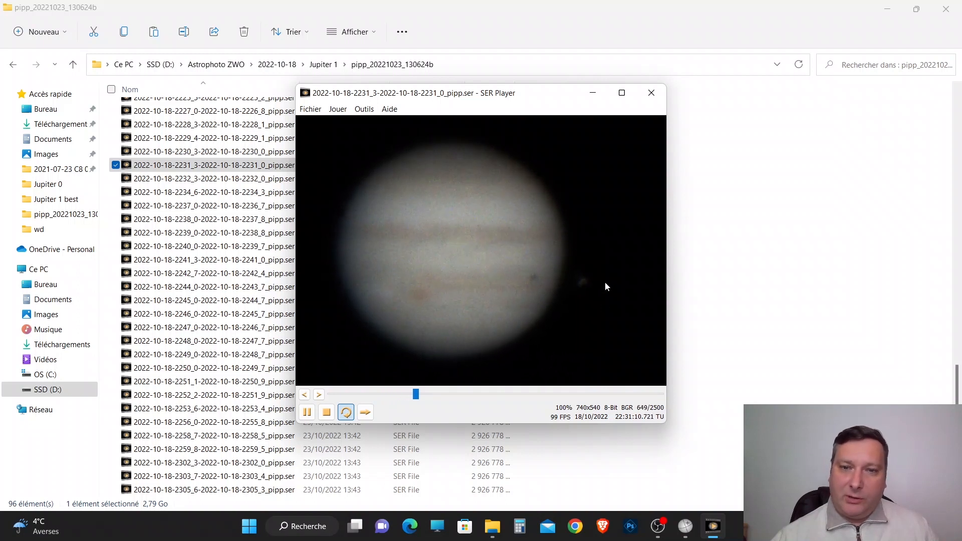
{"action": "left_click", "coordinate": [652, 93]}
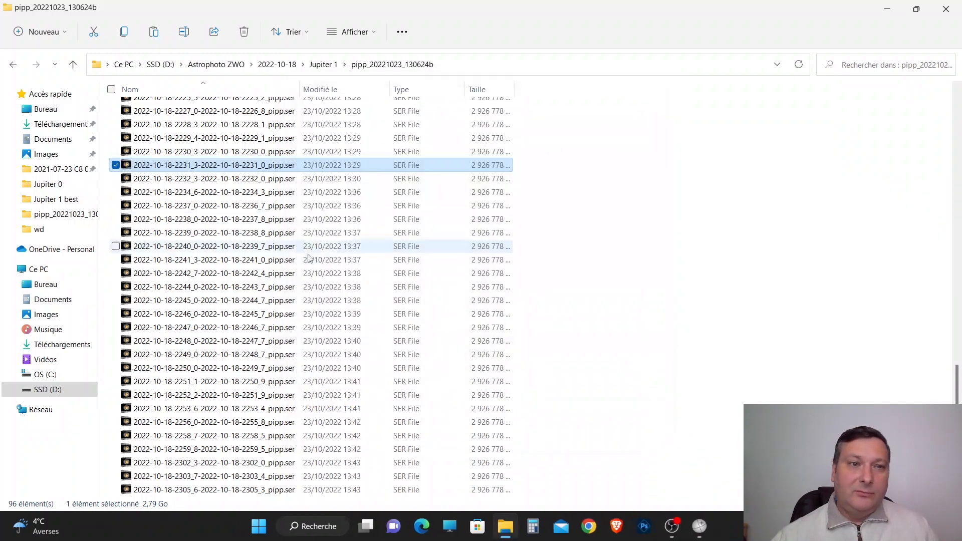
{"action": "double_click", "coordinate": [194, 126]}
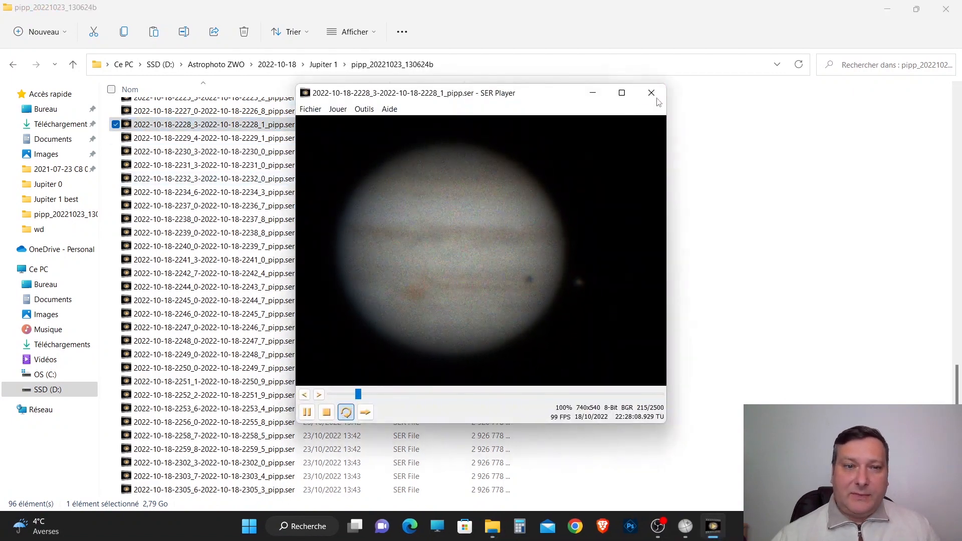
{"action": "left_click", "coordinate": [651, 93]}
{"action": "left_click", "coordinate": [213, 275]}
{"action": "double_click", "coordinate": [212, 274]}
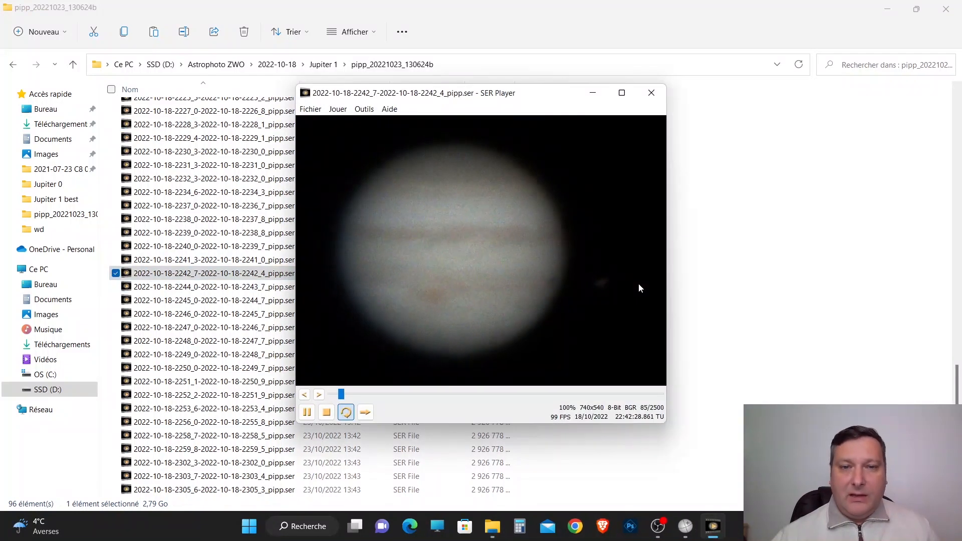
{"action": "left_click", "coordinate": [652, 92]}
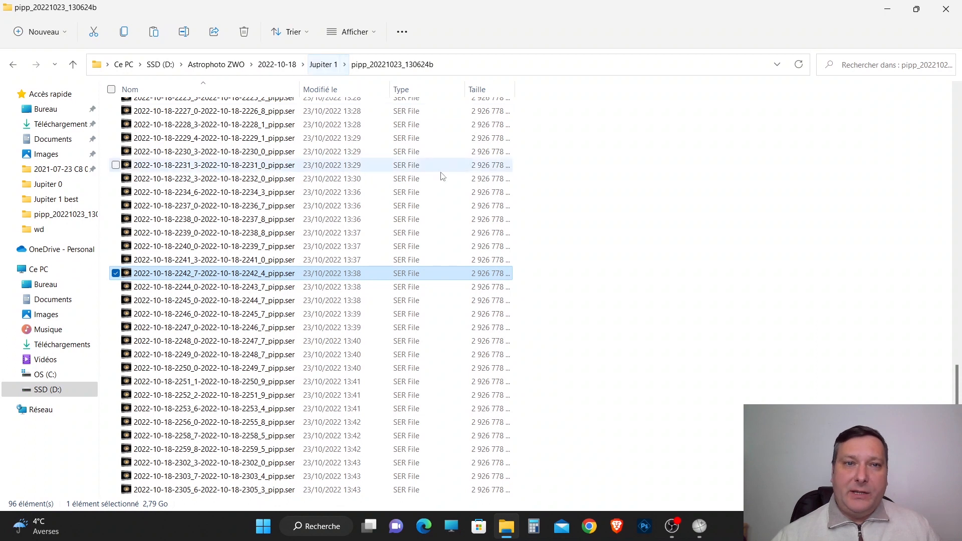
Go to the Jupiter 1 best folder inside 2022-10-18 and look into its wd subfolder.
{"action": "scroll", "coordinate": [321, 225], "scroll_direction": "up", "scroll_amount": 6}
{"action": "left_click", "coordinate": [323, 64]}
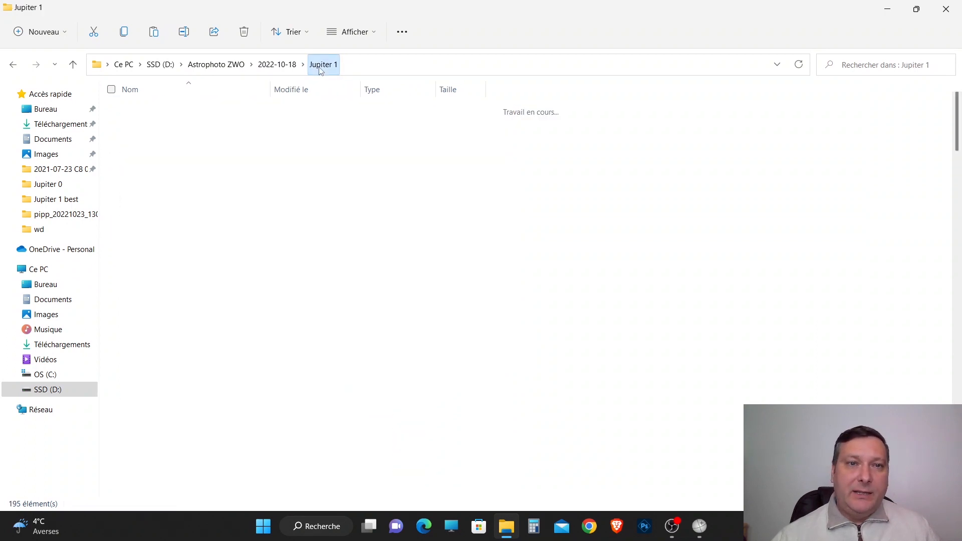
{"action": "left_click", "coordinate": [278, 65]}
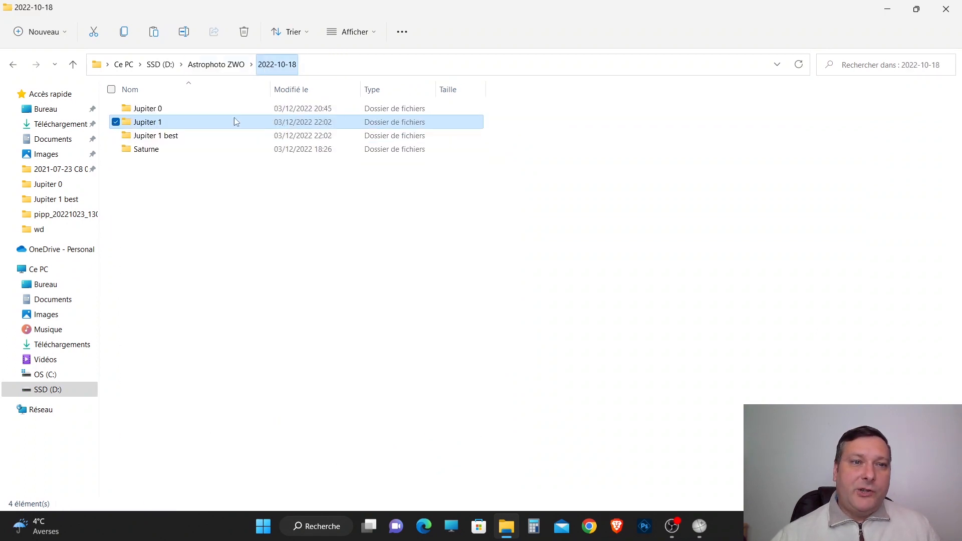
{"action": "double_click", "coordinate": [178, 135]}
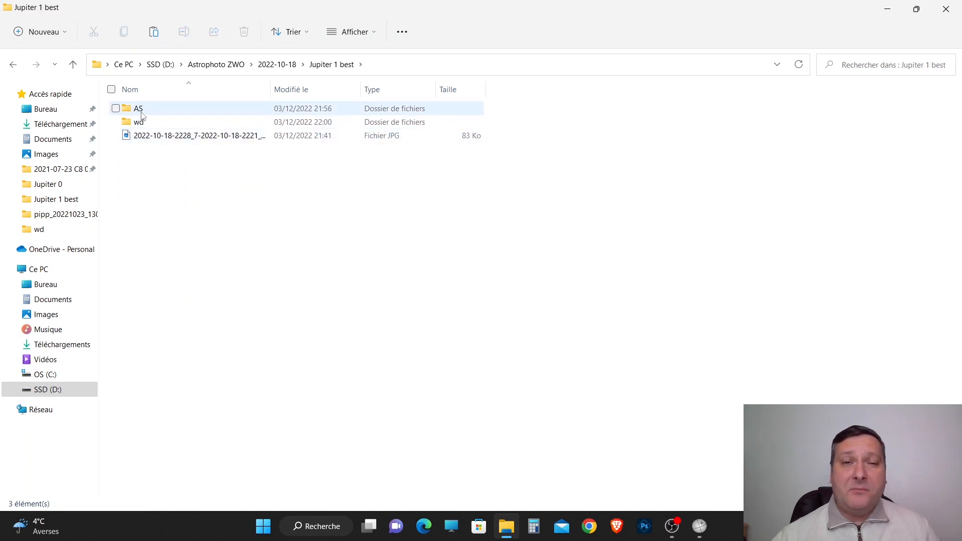
{"action": "mouse_move", "coordinate": [142, 115]}
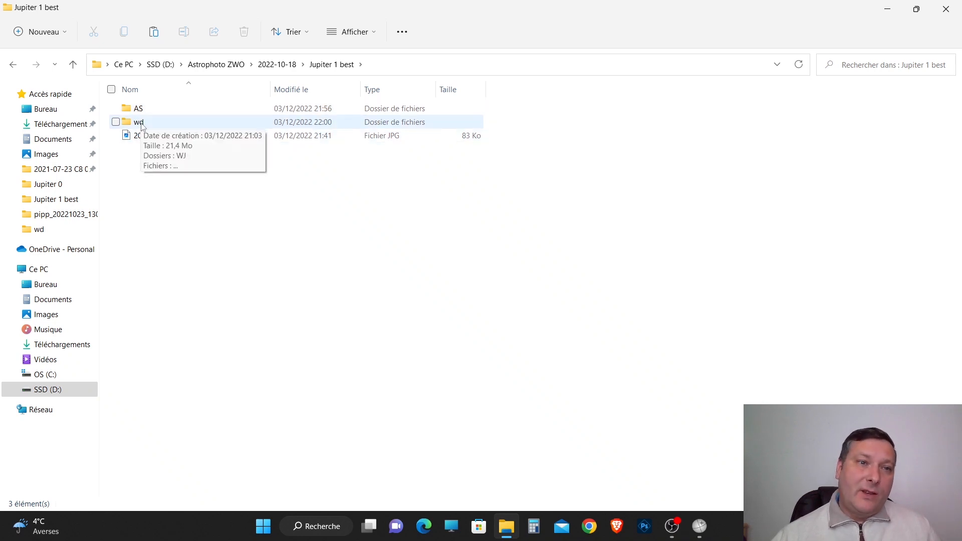
{"action": "double_click", "coordinate": [139, 123]}
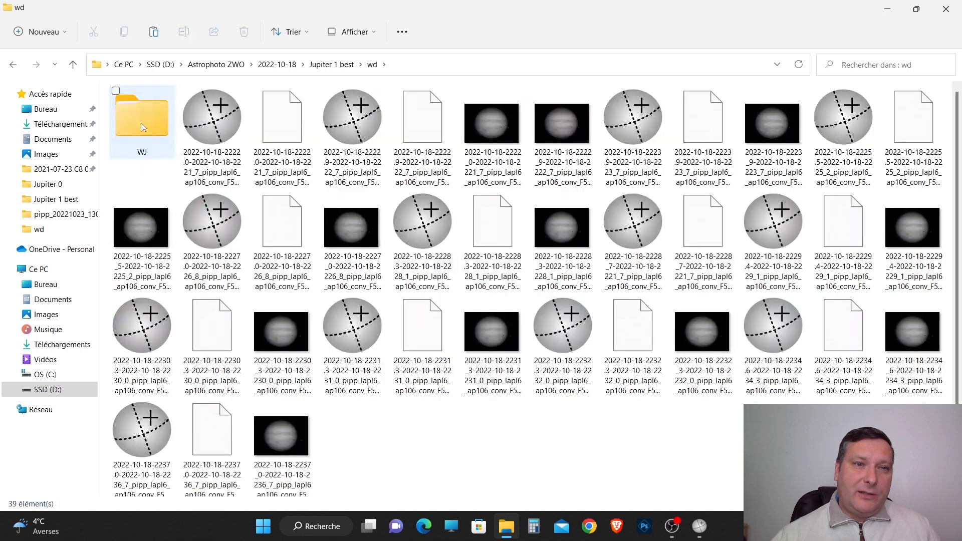
{"action": "left_click", "coordinate": [336, 66]}
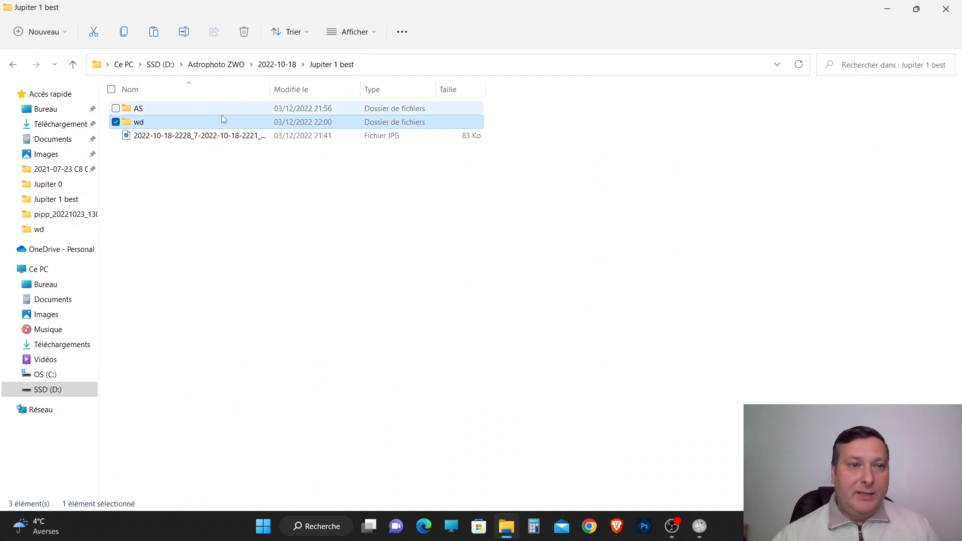
Browse the stacked Jupiter TIFF images in the AS folder with the photo viewer, and select all the images in the folder.
{"action": "double_click", "coordinate": [143, 111]}
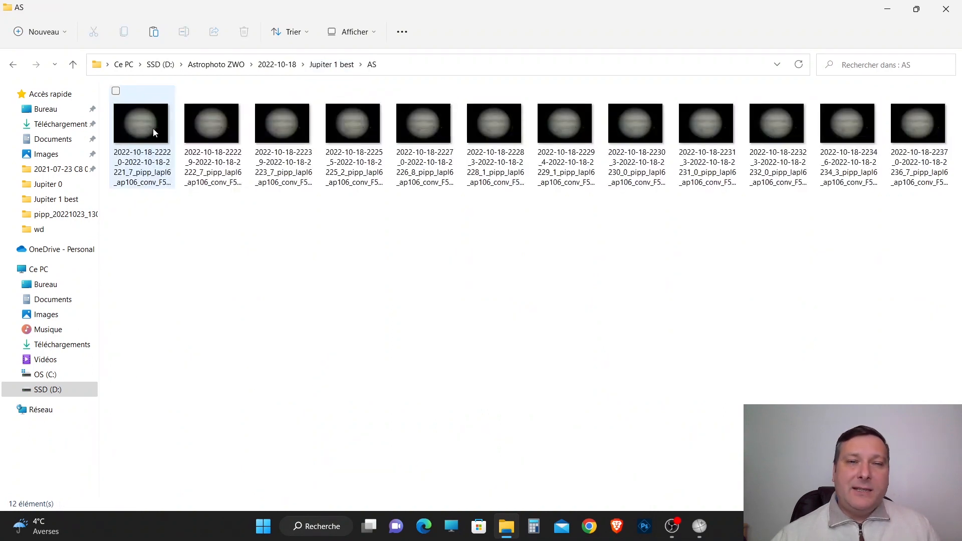
{"action": "double_click", "coordinate": [153, 129]}
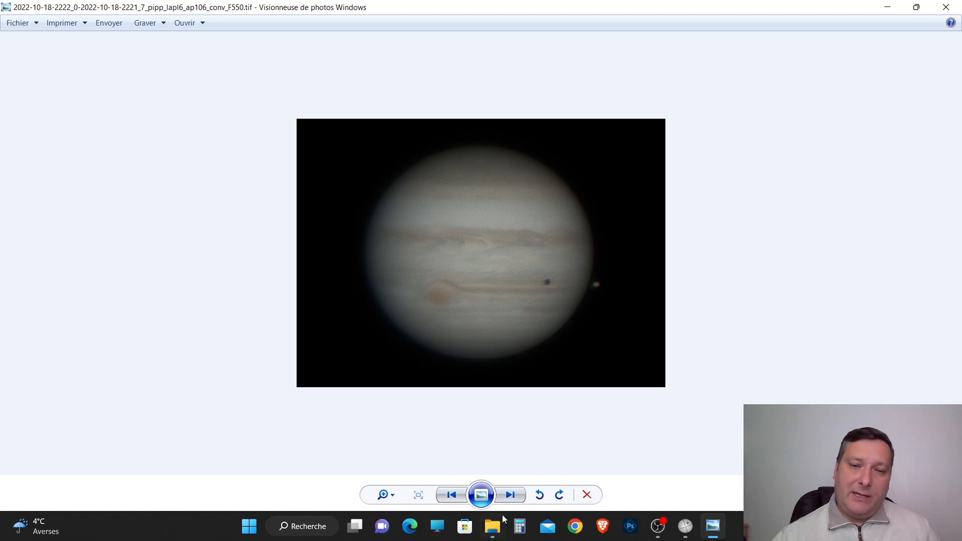
{"action": "left_click", "coordinate": [515, 492]}
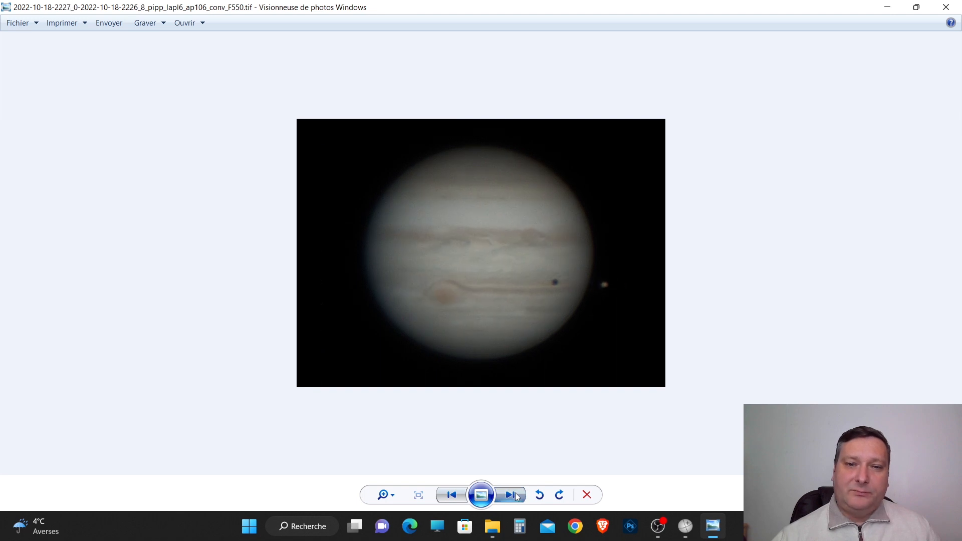
{"action": "left_click", "coordinate": [516, 493]}
{"action": "left_click", "coordinate": [516, 493]}
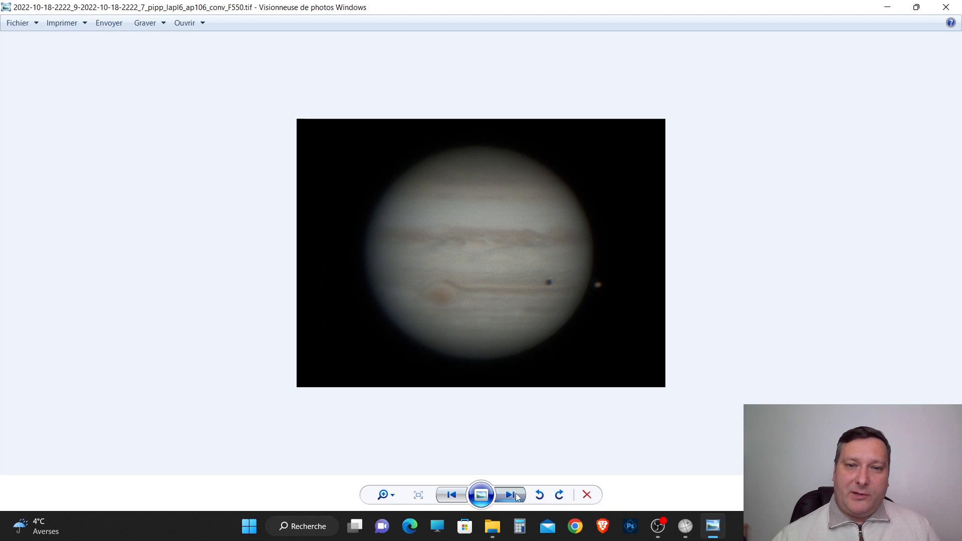
{"action": "left_click", "coordinate": [946, 7]}
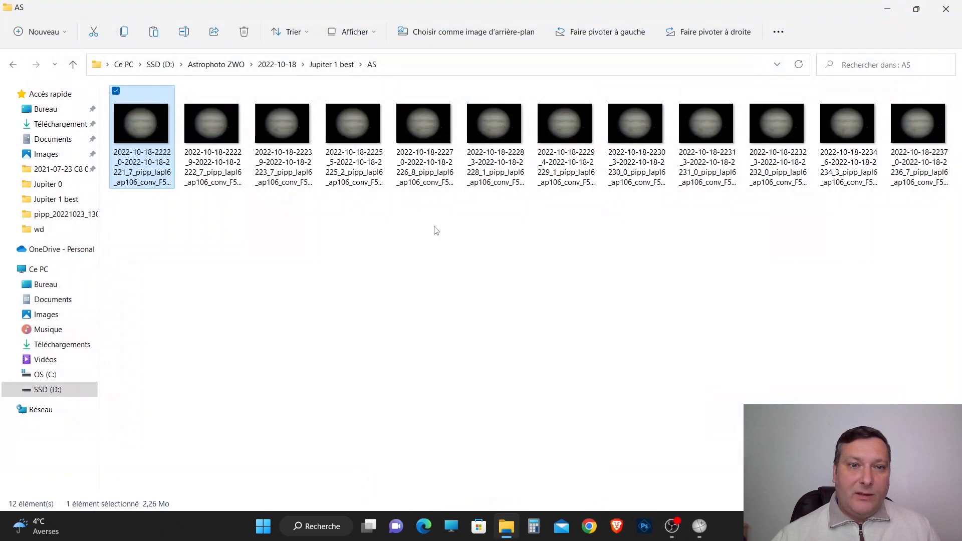
{"action": "left_click_drag", "start_coordinate": [926, 269], "coordinate": [135, 100]}
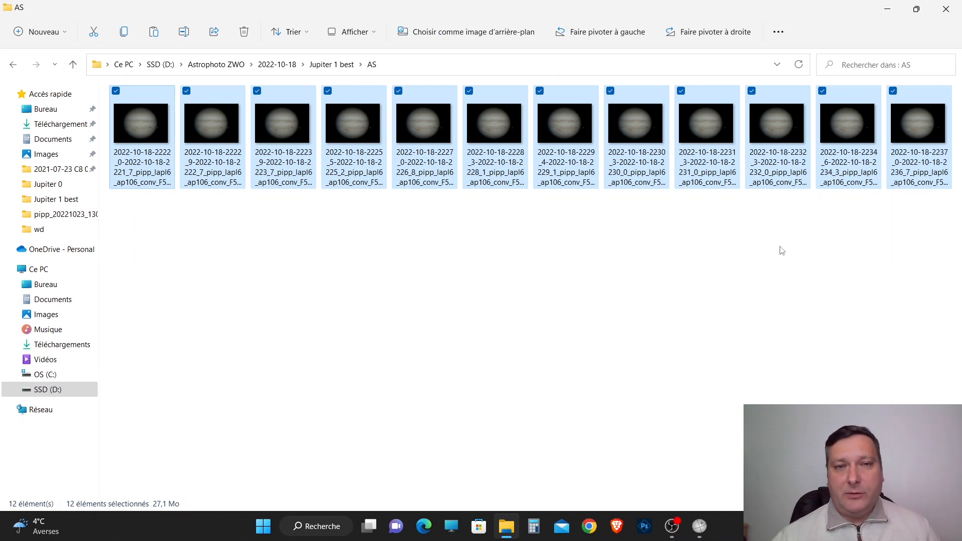
{"action": "left_click", "coordinate": [336, 65]}
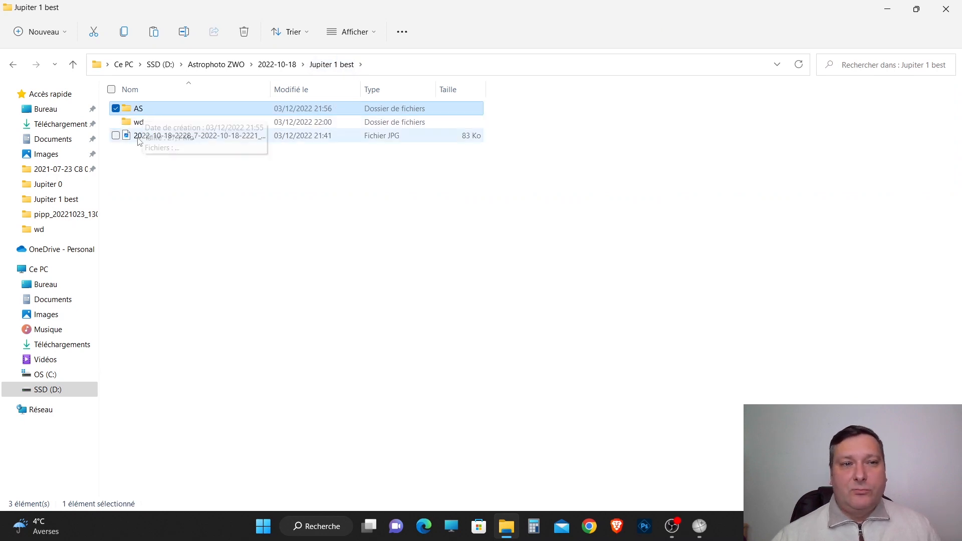
{"action": "double_click", "coordinate": [137, 123]}
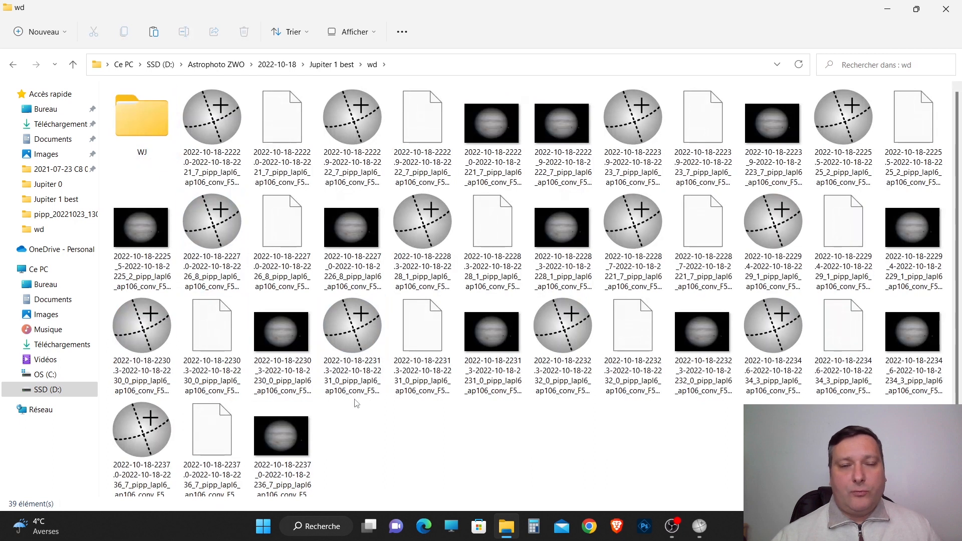
{"action": "left_click", "coordinate": [144, 122]}
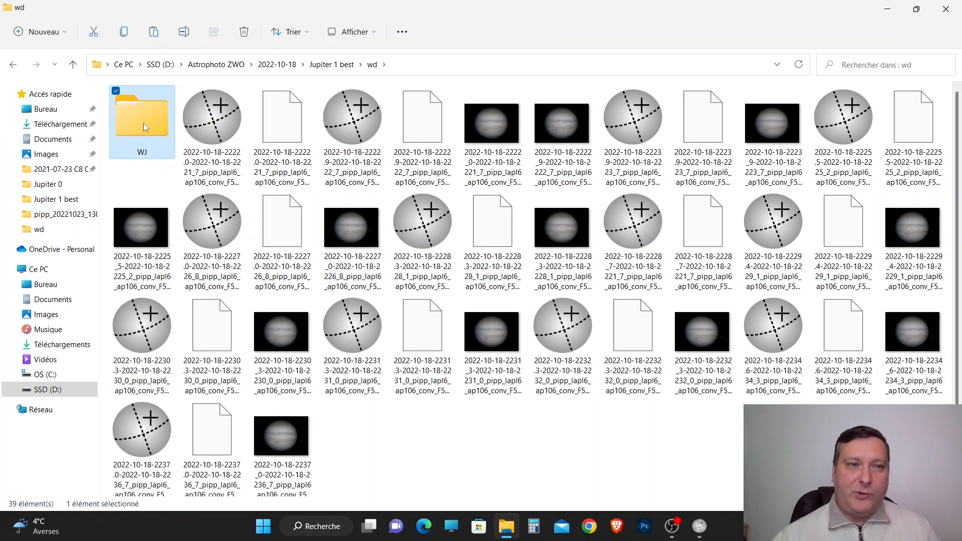
{"action": "double_click", "coordinate": [143, 123]}
{"action": "left_click", "coordinate": [577, 134]}
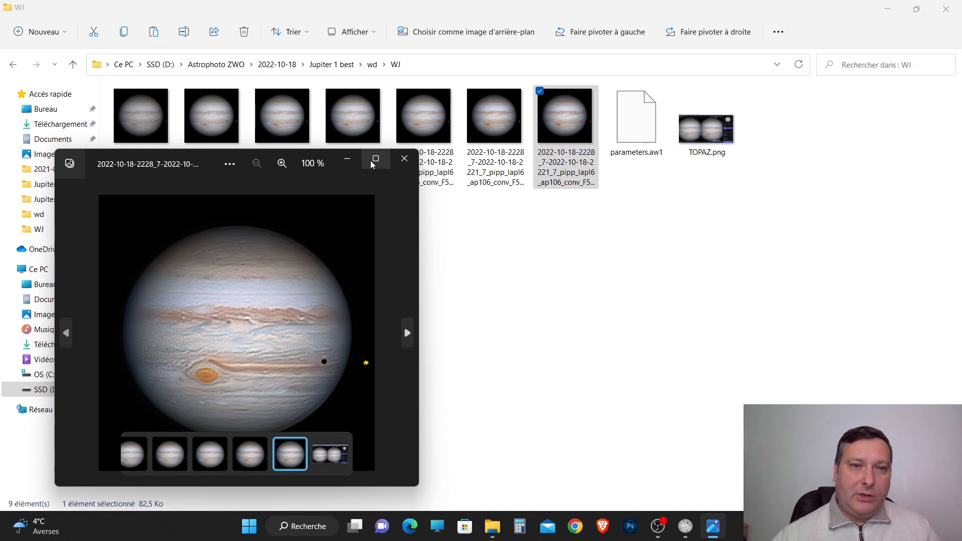
{"action": "left_click", "coordinate": [375, 159]}
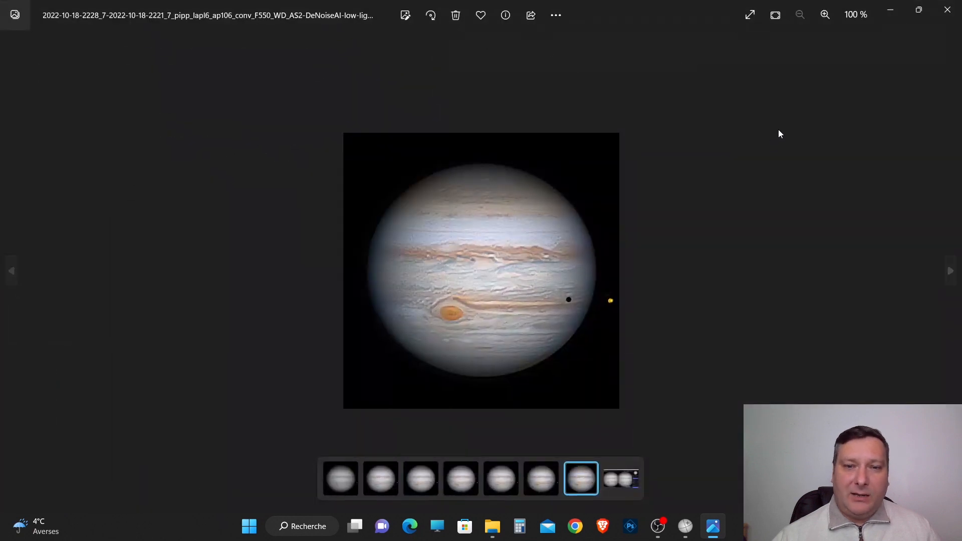
{"action": "left_click", "coordinate": [947, 9]}
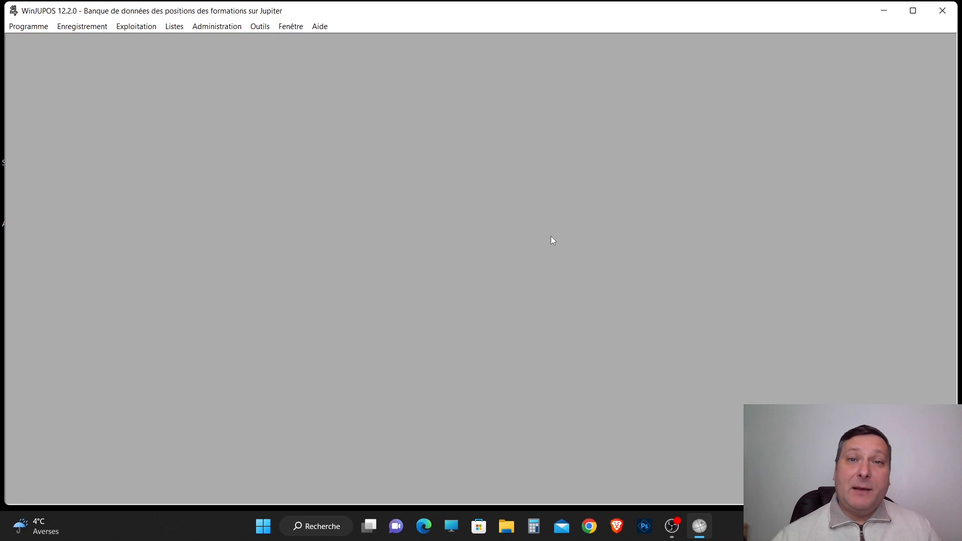
Check in WinJUPOS that Jupiter is the chosen celestial body, and open the image measurement window (Mesures d'images).
{"action": "left_click", "coordinate": [31, 26]}
{"action": "mouse_move", "coordinate": [75, 26]}
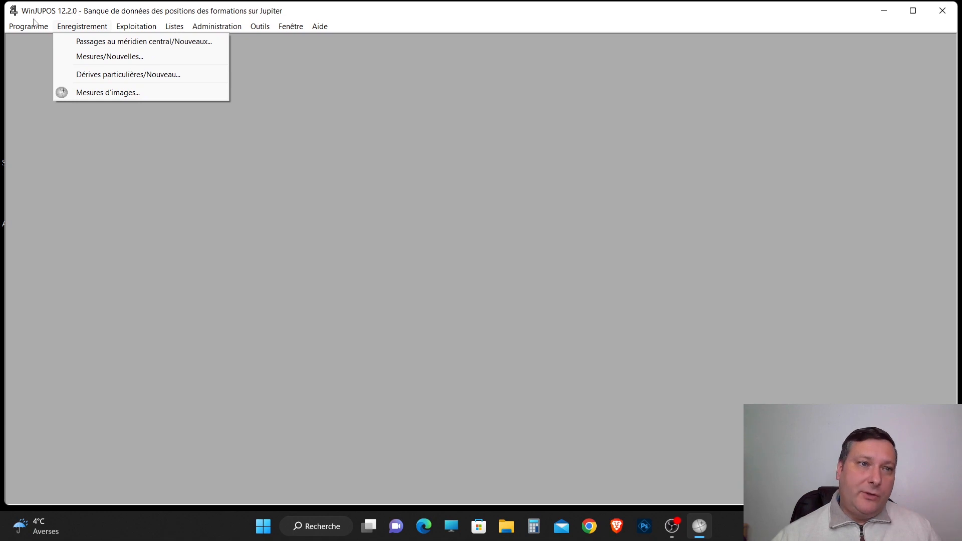
{"action": "mouse_move", "coordinate": [28, 26]}
{"action": "mouse_move", "coordinate": [60, 41]}
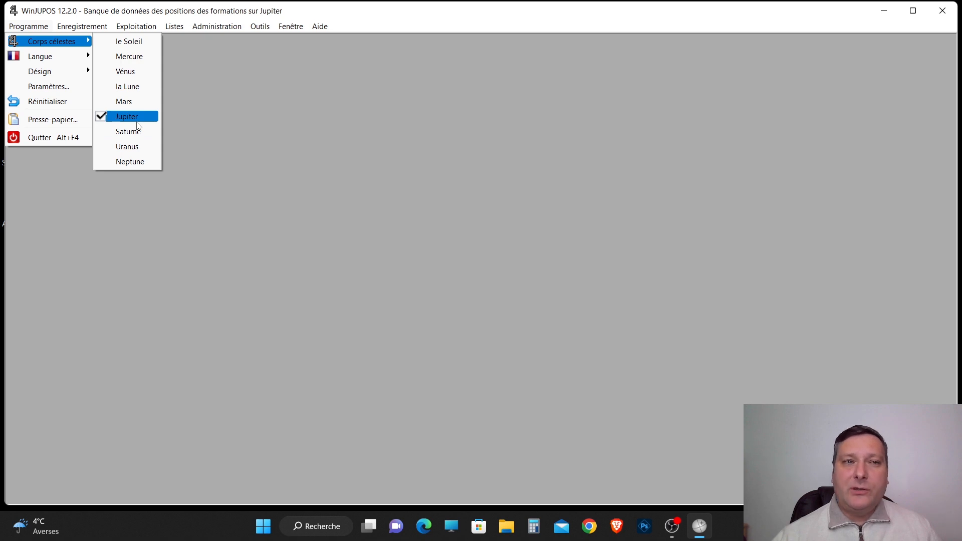
{"action": "left_click", "coordinate": [100, 28]}
{"action": "left_click", "coordinate": [100, 29]}
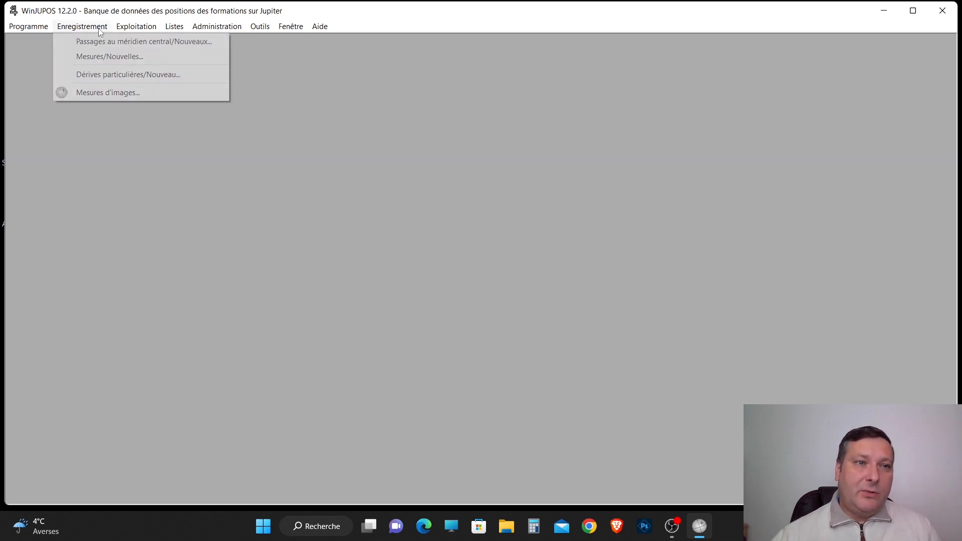
{"action": "left_click", "coordinate": [105, 93]}
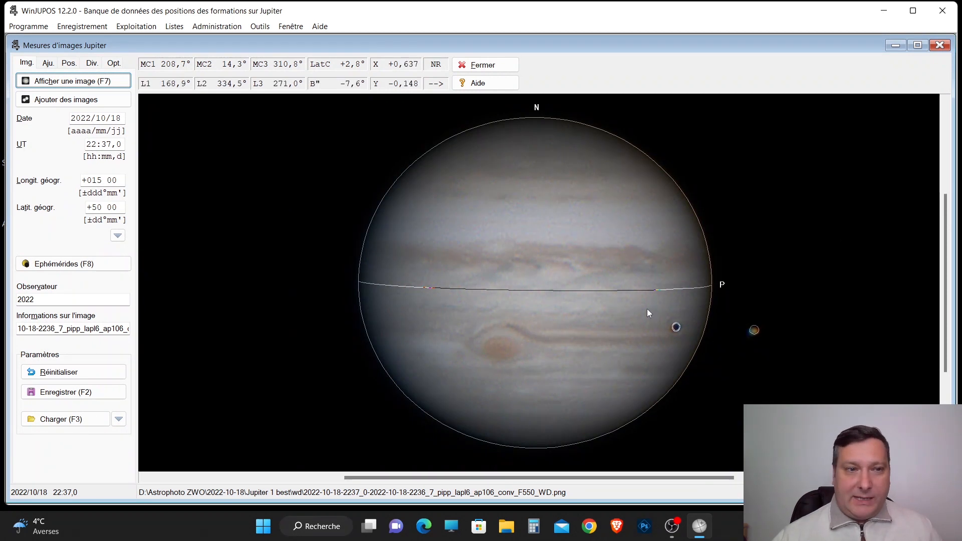
Close the Jupiter image measurement window and reopen it (Mesures d'images).
{"action": "left_click", "coordinate": [940, 45]}
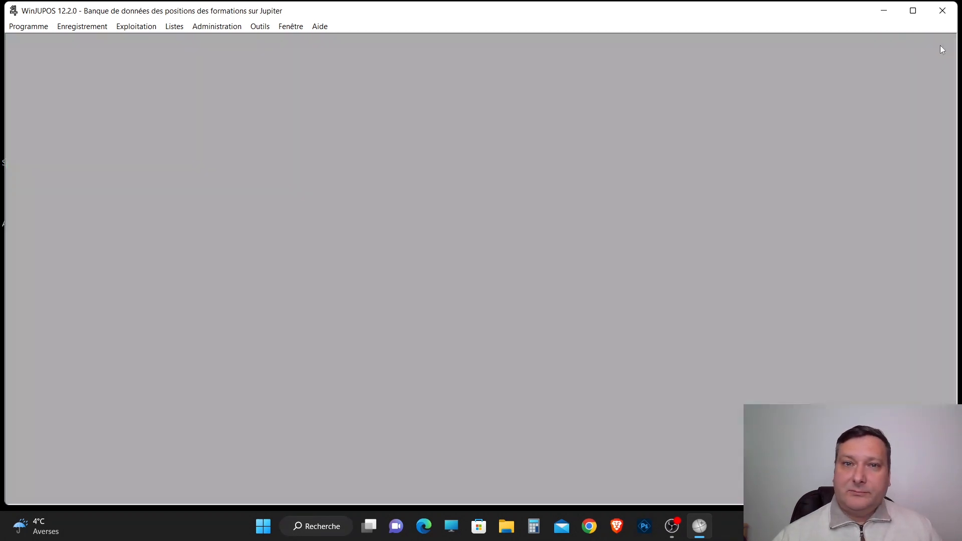
{"action": "left_click", "coordinate": [83, 26]}
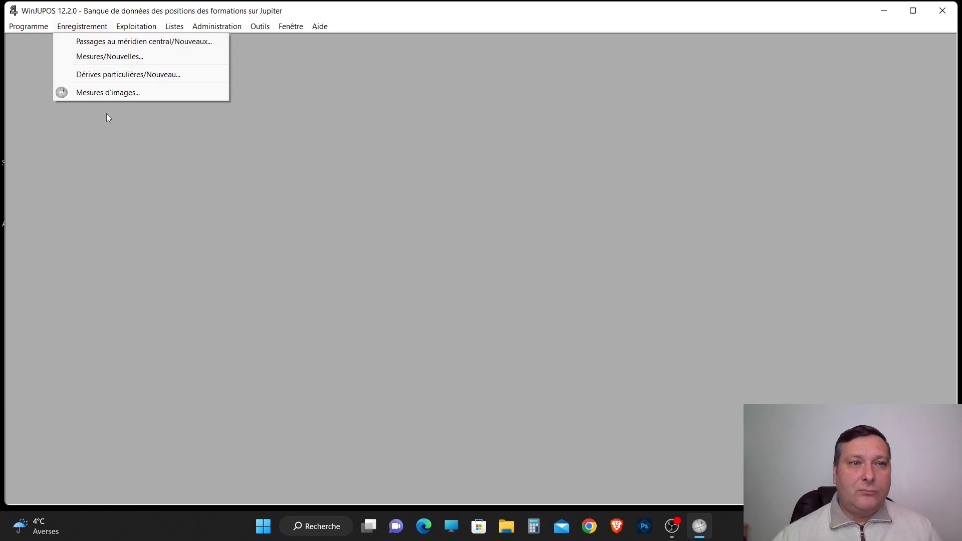
{"action": "left_click", "coordinate": [104, 95]}
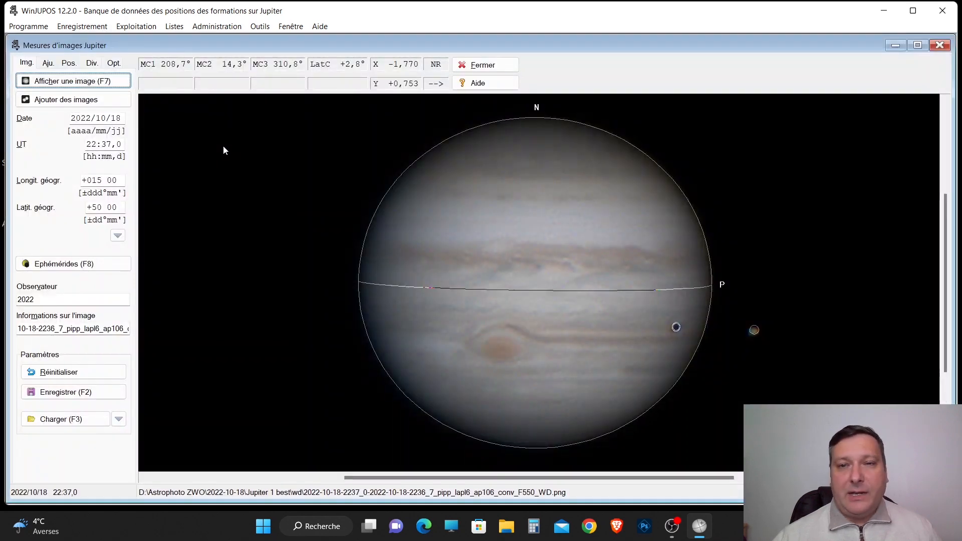
{"action": "left_click", "coordinate": [64, 83]}
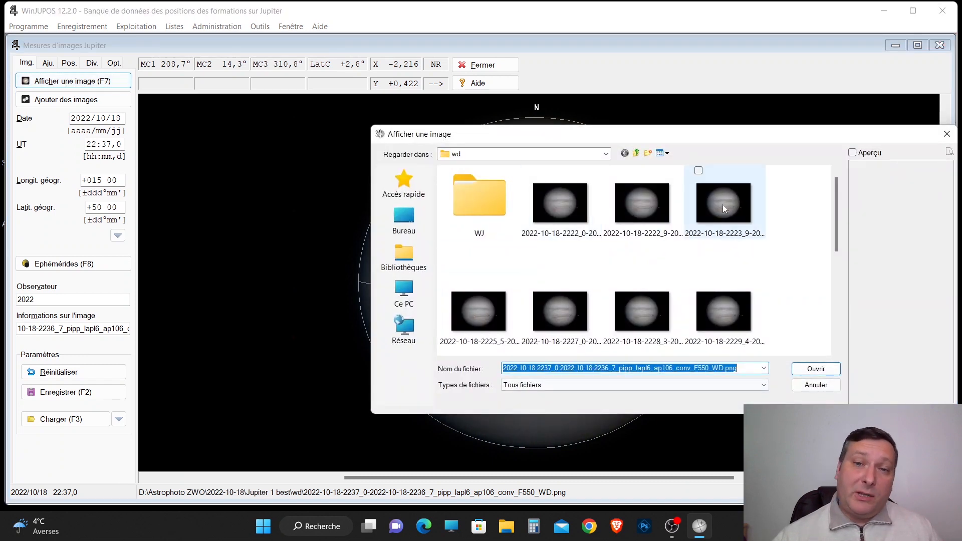
{"action": "left_click", "coordinate": [635, 153]}
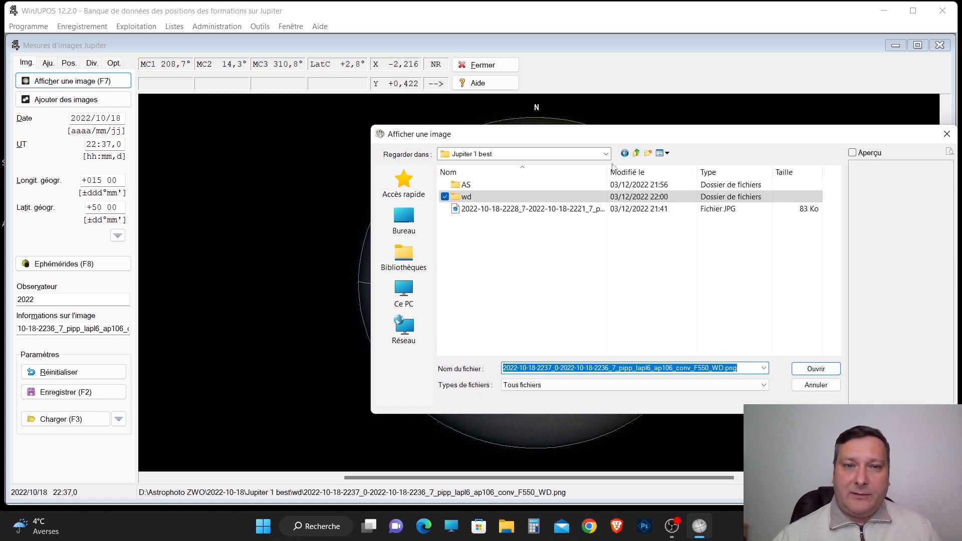
{"action": "left_click", "coordinate": [636, 154]}
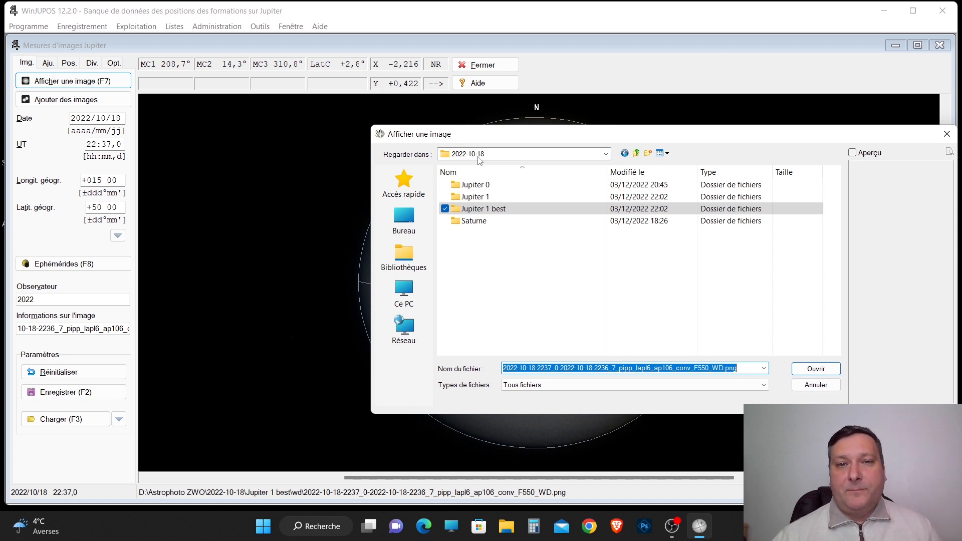
{"action": "double_click", "coordinate": [483, 209]}
{"action": "left_click", "coordinate": [463, 186]}
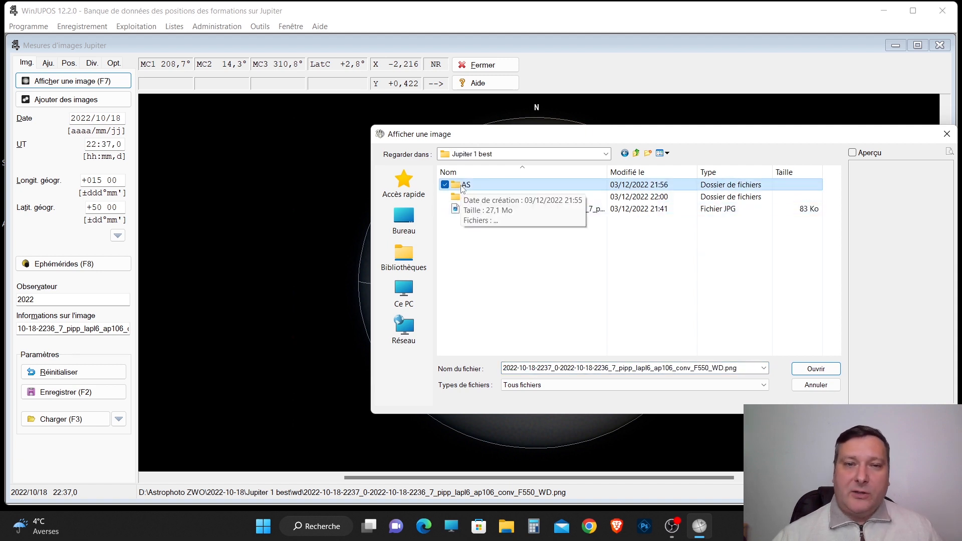
{"action": "double_click", "coordinate": [462, 185]}
{"action": "left_click", "coordinate": [479, 216]}
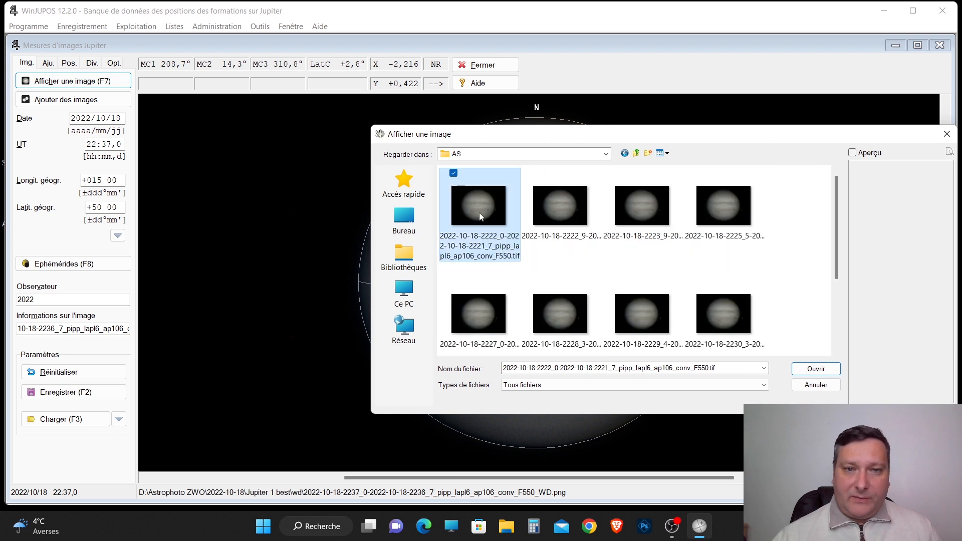
{"action": "left_click", "coordinate": [812, 369]}
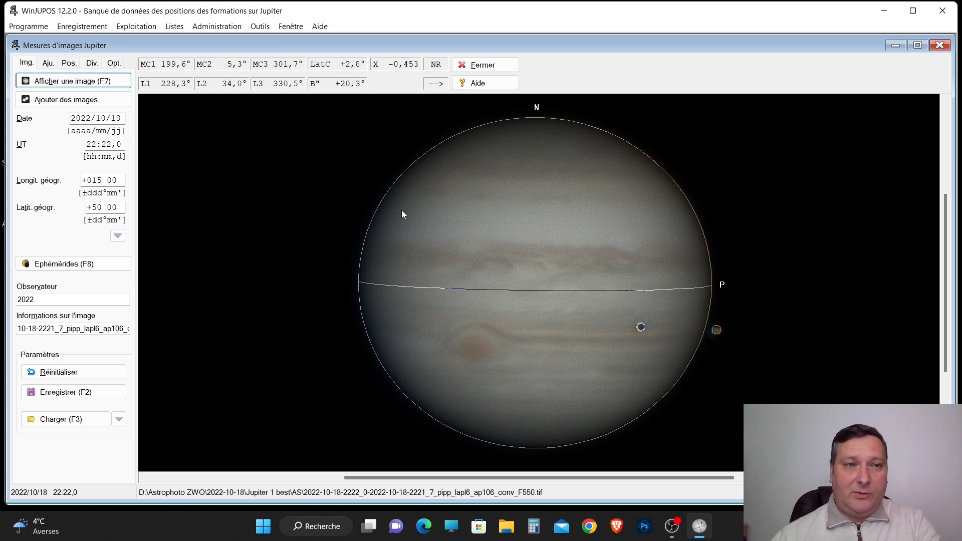
Fit the contour to Jupiter's disc with automatic positioning (Positionnement automatique).
{"action": "left_click", "coordinate": [48, 63]}
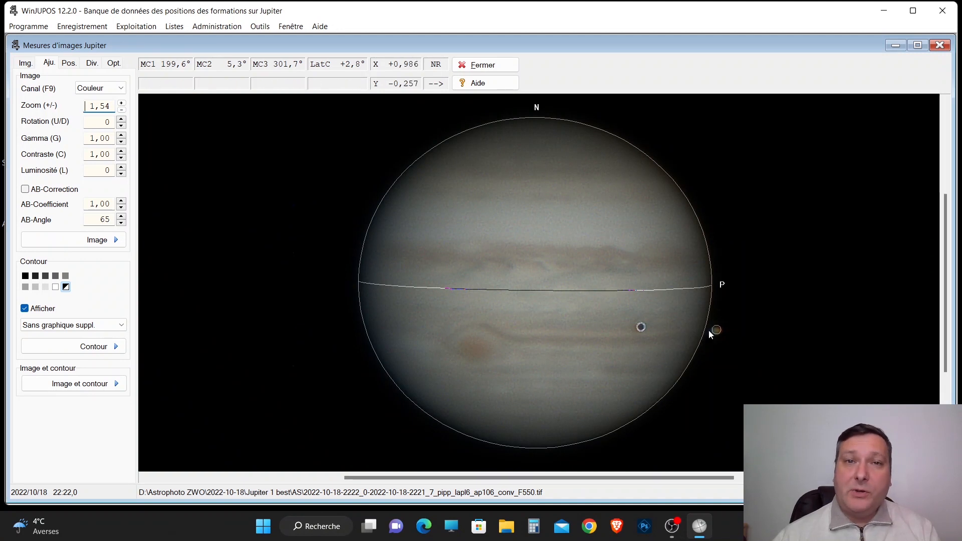
{"action": "left_click", "coordinate": [119, 350]}
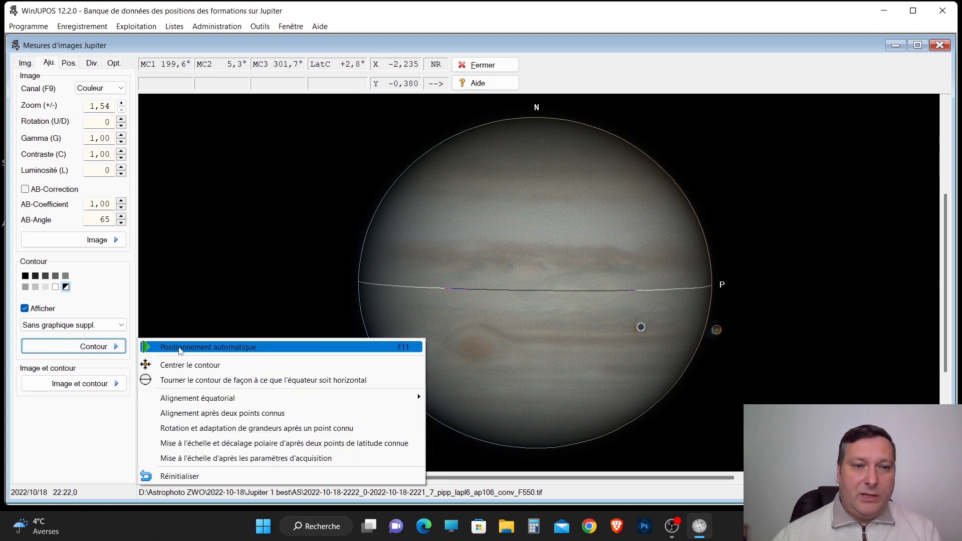
{"action": "left_click", "coordinate": [180, 347]}
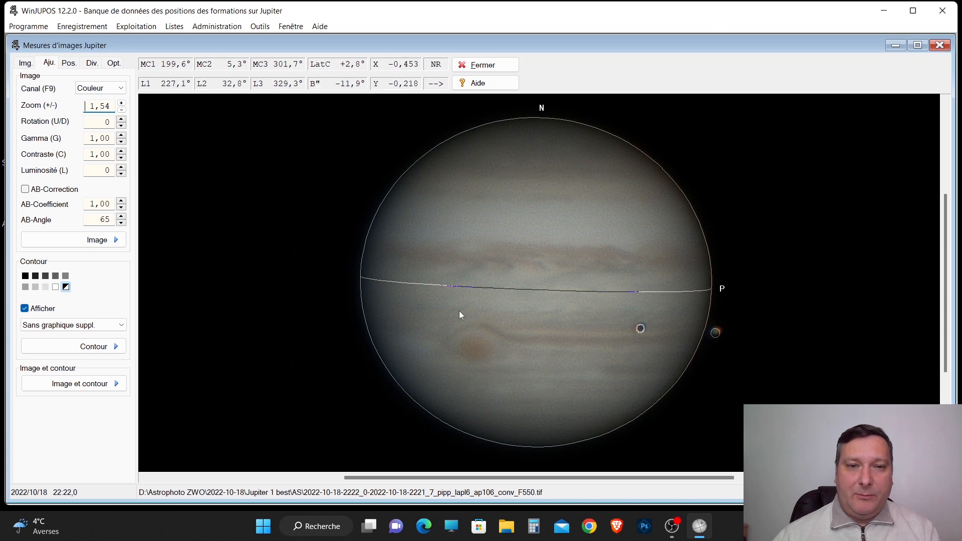
Shift the contour well to the left and slightly upward, away from Jupiter's disc.
{"action": "key", "text": "Left"}
{"action": "key", "text": "Left"}
{"action": "key", "text": "Left"}
{"action": "key", "text": "Left"}
{"action": "key", "text": "Left"}
{"action": "key", "text": "Left"}
{"action": "key", "text": "Left"}
{"action": "key", "text": "Left"}
{"action": "key", "text": "Left"}
{"action": "key", "text": "Left"}
{"action": "key", "text": "Left"}
{"action": "key", "text": "Left"}
{"action": "key", "text": "Left"}
{"action": "key", "text": "Left"}
{"action": "key", "text": "Left"}
{"action": "key", "text": "Left"}
{"action": "key", "text": "Left"}
{"action": "key", "text": "Left"}
{"action": "key", "text": "Left"}
{"action": "key", "text": "Left"}
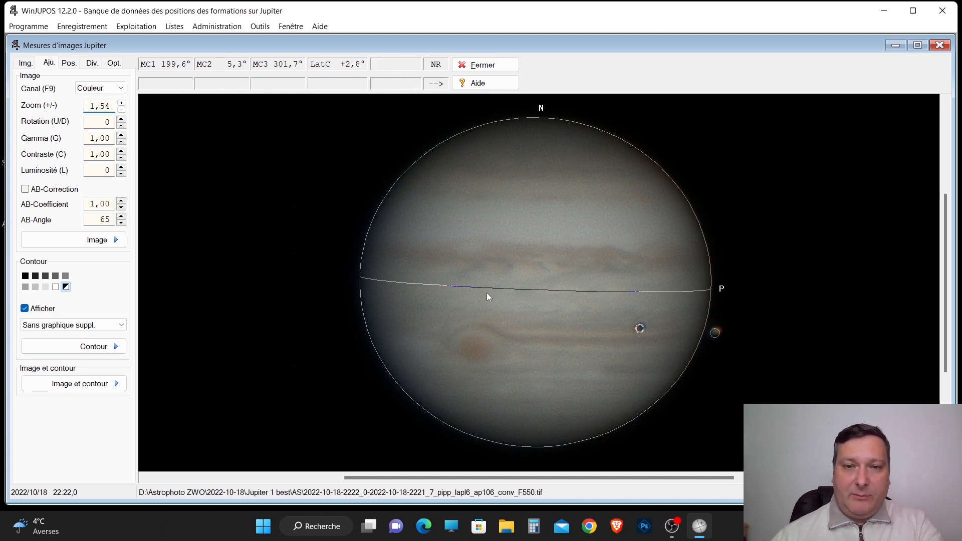
{"action": "key", "text": "Left"}
{"action": "key", "text": "Left"}
{"action": "key", "text": "Left"}
{"action": "key", "text": "Left"}
{"action": "key", "text": "Left"}
{"action": "key", "text": "Left"}
{"action": "key", "text": "Left"}
{"action": "key", "text": "Left"}
{"action": "key", "text": "Left"}
{"action": "key", "text": "Left"}
{"action": "key", "text": "Left"}
{"action": "key", "text": "Left"}
{"action": "key", "text": "Left"}
{"action": "key", "text": "Left"}
{"action": "key", "text": "Left"}
{"action": "key", "text": "Left"}
{"action": "key", "text": "Left"}
{"action": "key", "text": "Left"}
{"action": "key", "text": "Left"}
{"action": "key", "text": "Left"}
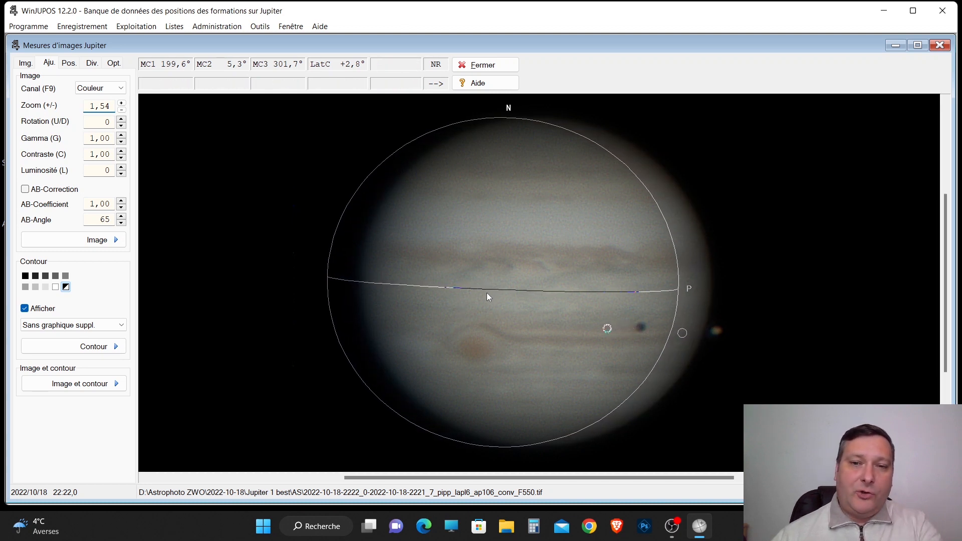
{"action": "key", "text": "Left"}
{"action": "key", "text": "Left"}
{"action": "key", "text": "Left"}
{"action": "key", "text": "Left"}
{"action": "key", "text": "Left"}
{"action": "key", "text": "Left"}
{"action": "key", "text": "Left"}
{"action": "key", "text": "Left"}
{"action": "key", "text": "Left"}
{"action": "key", "text": "Left"}
{"action": "key", "text": "Left"}
{"action": "key", "text": "Left"}
{"action": "key", "text": "Left"}
{"action": "key", "text": "Left"}
{"action": "key", "text": "Left"}
{"action": "key", "text": "Left"}
{"action": "key", "text": "Left"}
{"action": "key", "text": "Left"}
{"action": "key", "text": "Left"}
{"action": "key", "text": "Left"}
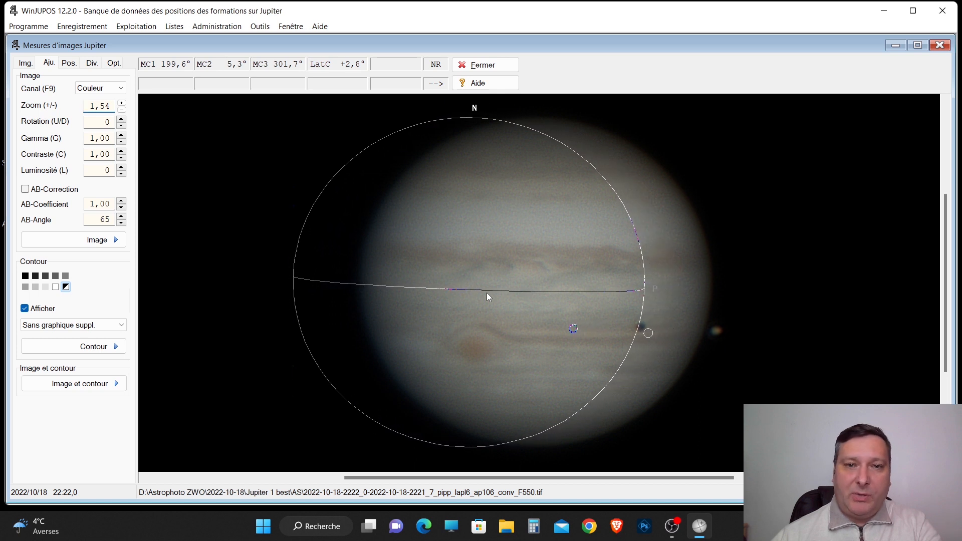
{"action": "key", "text": "Left"}
{"action": "key", "text": "Left"}
{"action": "key", "text": "Left"}
{"action": "key", "text": "Left"}
{"action": "key", "text": "Left"}
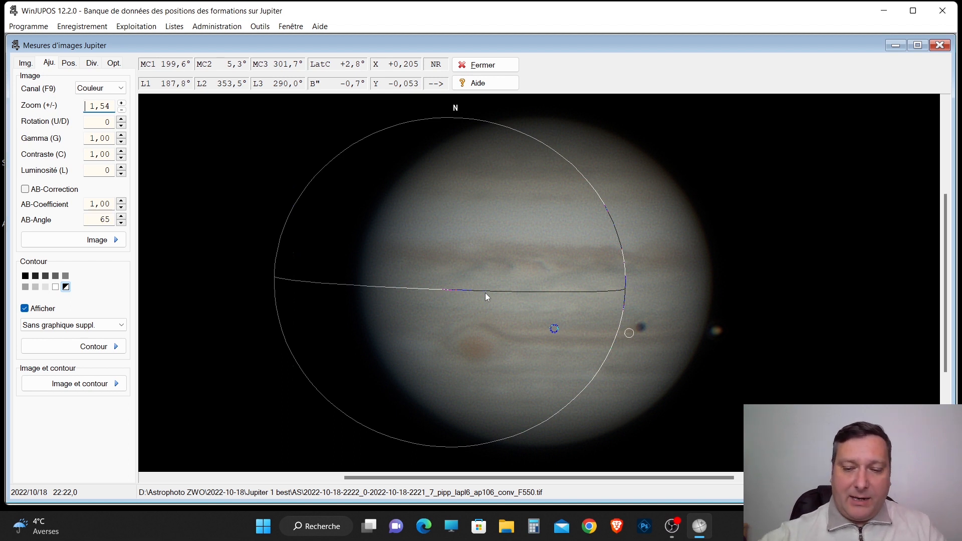
{"action": "key", "text": "Up"}
{"action": "key", "text": "Up"}
{"action": "key", "text": "Up"}
{"action": "key", "text": "Up"}
{"action": "key", "text": "Up"}
{"action": "key", "text": "Up"}
{"action": "key", "text": "Up"}
{"action": "key", "text": "Up"}
{"action": "key", "text": "Up"}
{"action": "key", "text": "Up"}
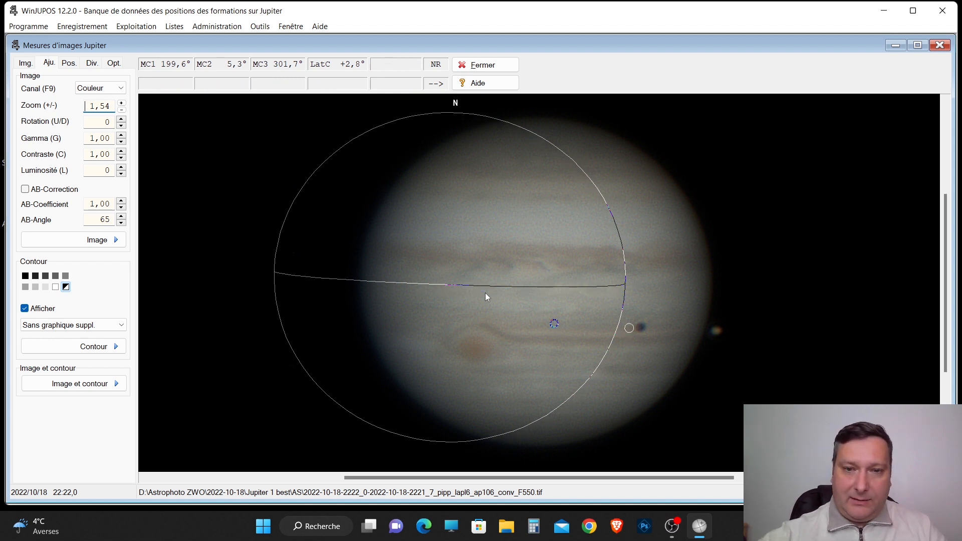
{"action": "key", "text": "Up"}
{"action": "key", "text": "Up"}
{"action": "key", "text": "Up"}
{"action": "key", "text": "Up"}
{"action": "key", "text": "Up"}
{"action": "key", "text": "Up"}
{"action": "key", "text": "Up"}
{"action": "key", "text": "Up"}
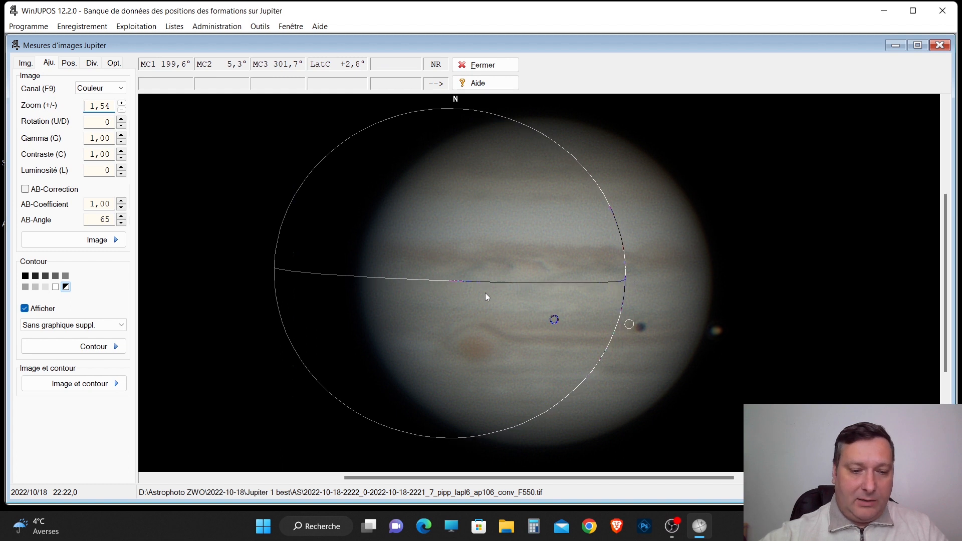
Shrink the contour well below the size of Jupiter's disc, and refit it with automatic positioning.
{"action": "key", "text": "Page_Down"}
{"action": "key", "text": "Page_Down"}
{"action": "key", "text": "Page_Down"}
{"action": "key", "text": "Page_Down"}
{"action": "key", "text": "Page_Down"}
{"action": "key", "text": "Page_Down"}
{"action": "key", "text": "Page_Down"}
{"action": "key", "text": "Page_Down"}
{"action": "key", "text": "Page_Down"}
{"action": "key", "text": "Page_Down"}
{"action": "key", "text": "Page_Down"}
{"action": "key", "text": "Page_Down"}
{"action": "key", "text": "Page_Down"}
{"action": "key", "text": "Page_Down"}
{"action": "key", "text": "Page_Down"}
{"action": "key", "text": "Page_Down"}
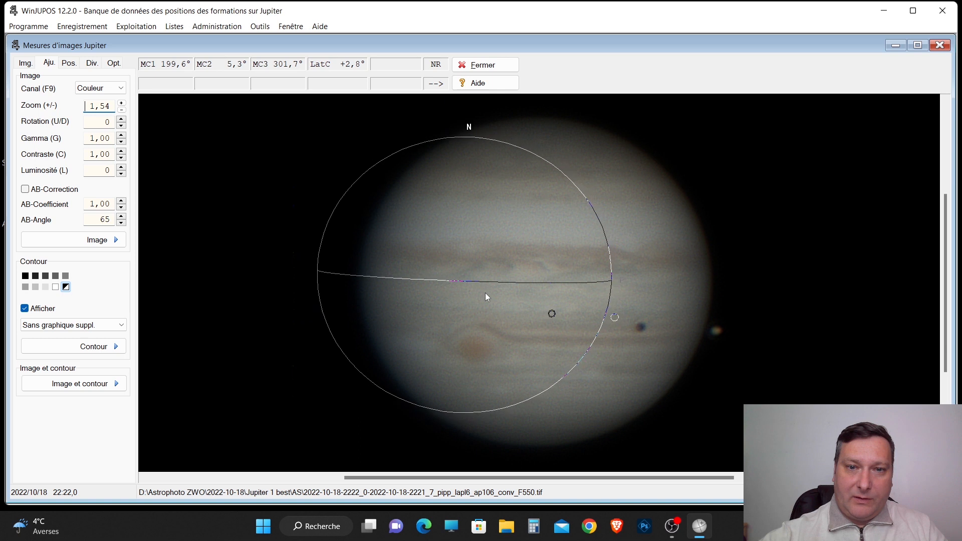
{"action": "key", "text": "Page_Down"}
{"action": "key", "text": "Page_Down"}
{"action": "key", "text": "Page_Down"}
{"action": "key", "text": "Page_Down"}
{"action": "key", "text": "Page_Down"}
{"action": "key", "text": "Page_Down"}
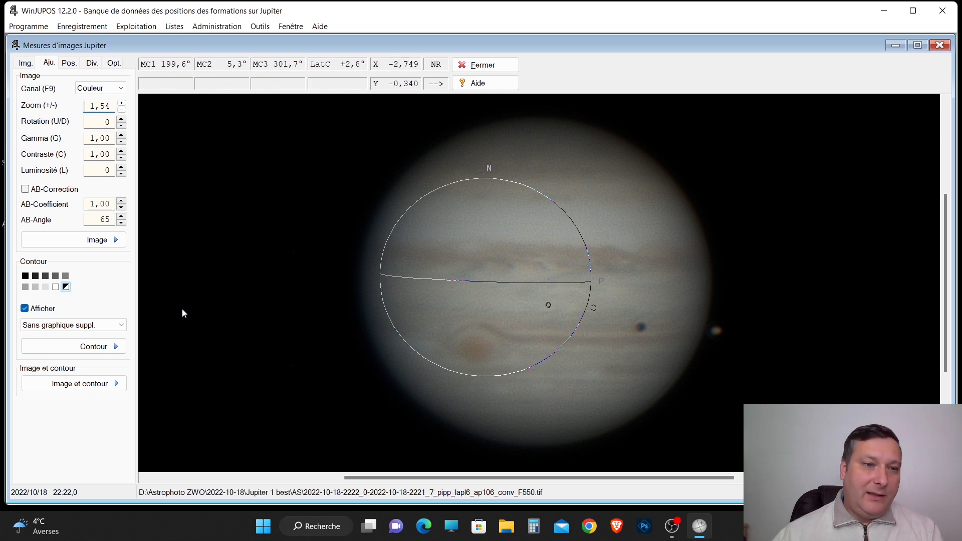
{"action": "left_click", "coordinate": [118, 349]}
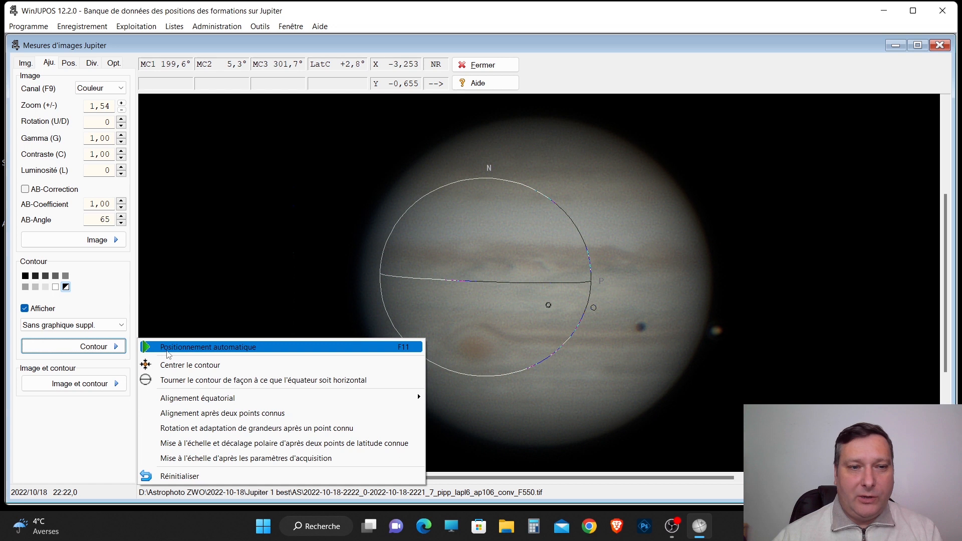
{"action": "left_click", "coordinate": [172, 350]}
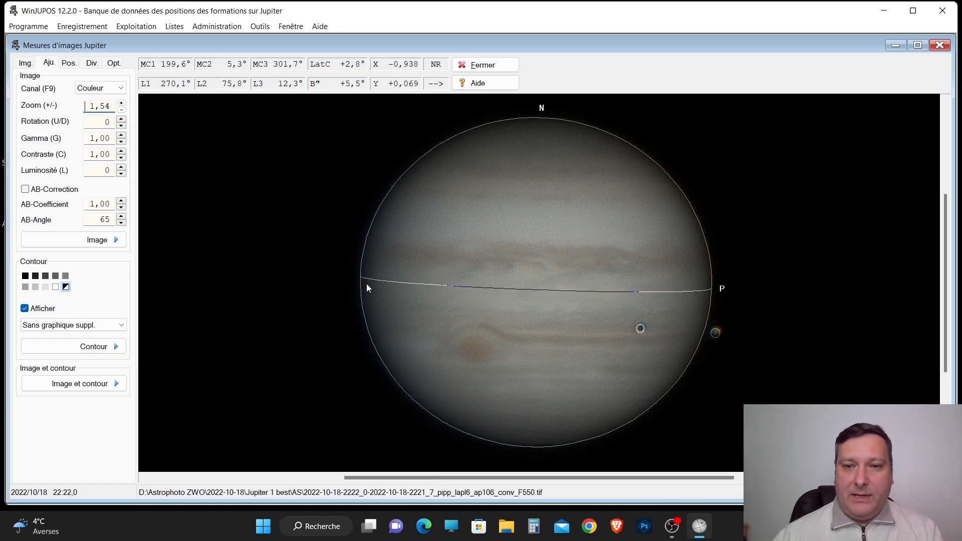
Set the image zoom to 2,73 and the gamma to 1,82 to inspect the contour along Jupiter's limb and moon.
{"action": "left_click", "coordinate": [121, 109]}
{"action": "left_click", "coordinate": [121, 109]}
{"action": "left_click", "coordinate": [120, 109]}
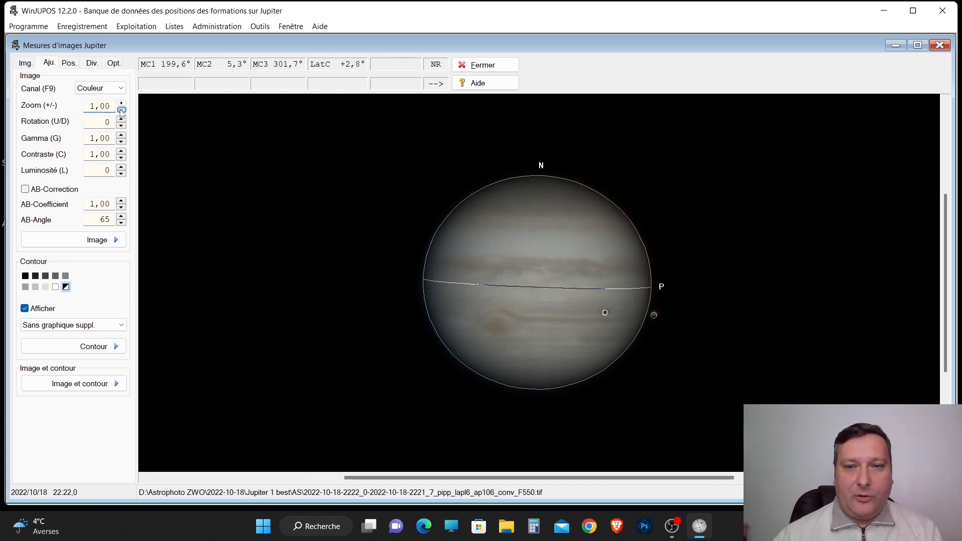
{"action": "left_click", "coordinate": [121, 110]}
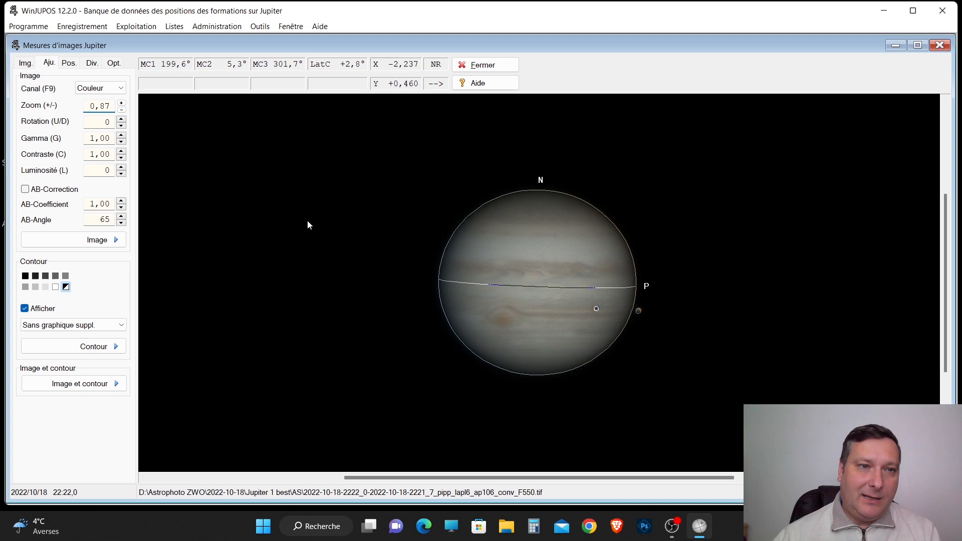
{"action": "left_click", "coordinate": [121, 103]}
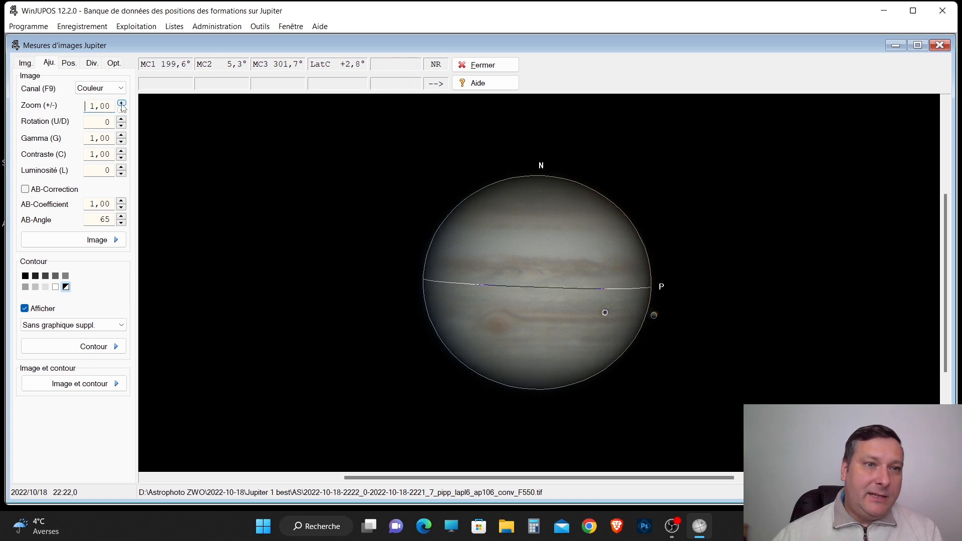
{"action": "left_click", "coordinate": [120, 103]}
{"action": "left_click", "coordinate": [120, 103]}
{"action": "left_click", "coordinate": [120, 103]}
{"action": "left_click", "coordinate": [120, 103]}
{"action": "left_click", "coordinate": [121, 104]}
{"action": "left_click", "coordinate": [121, 103]}
{"action": "left_click", "coordinate": [121, 103]}
{"action": "left_click", "coordinate": [121, 103]}
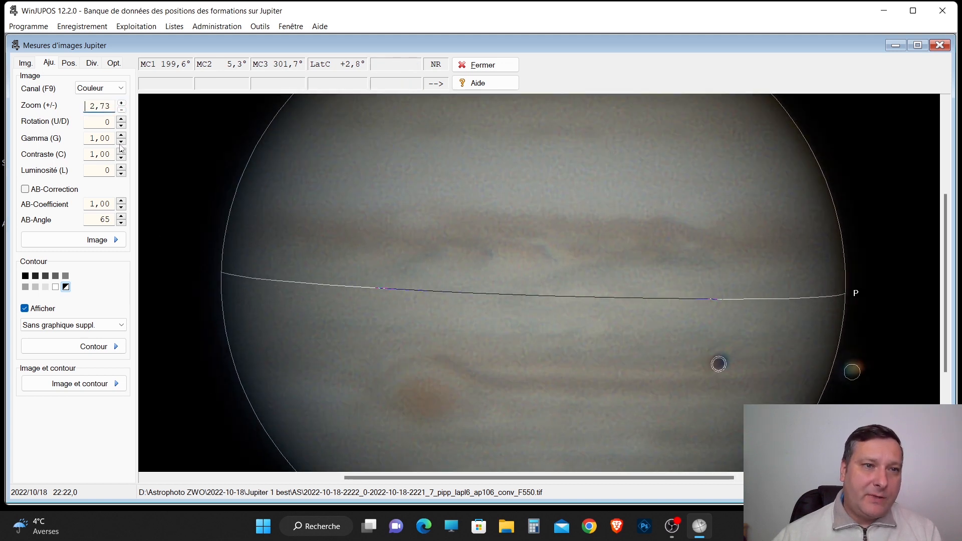
{"action": "left_click", "coordinate": [121, 136]}
{"action": "left_click", "coordinate": [121, 136]}
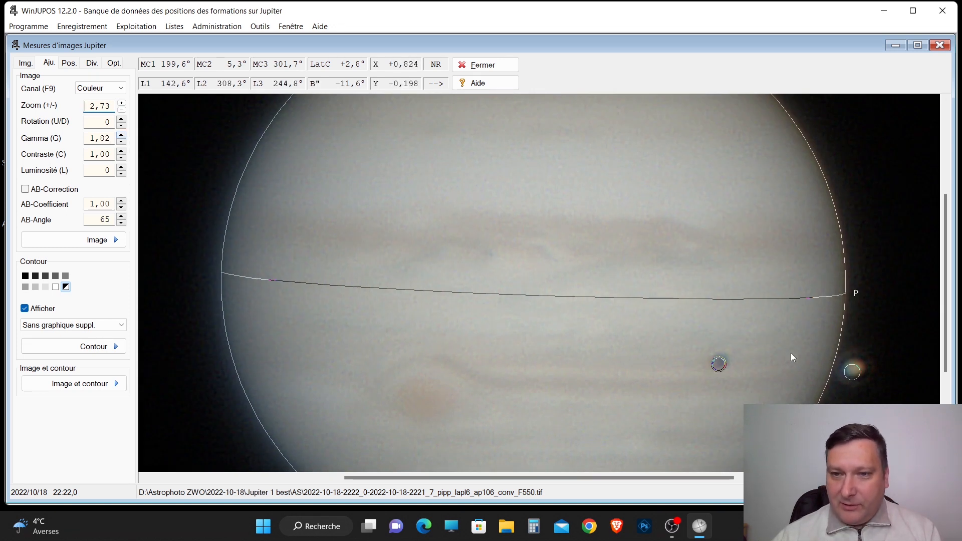
{"action": "left_click_drag", "start_coordinate": [698, 477], "coordinate": [731, 478]}
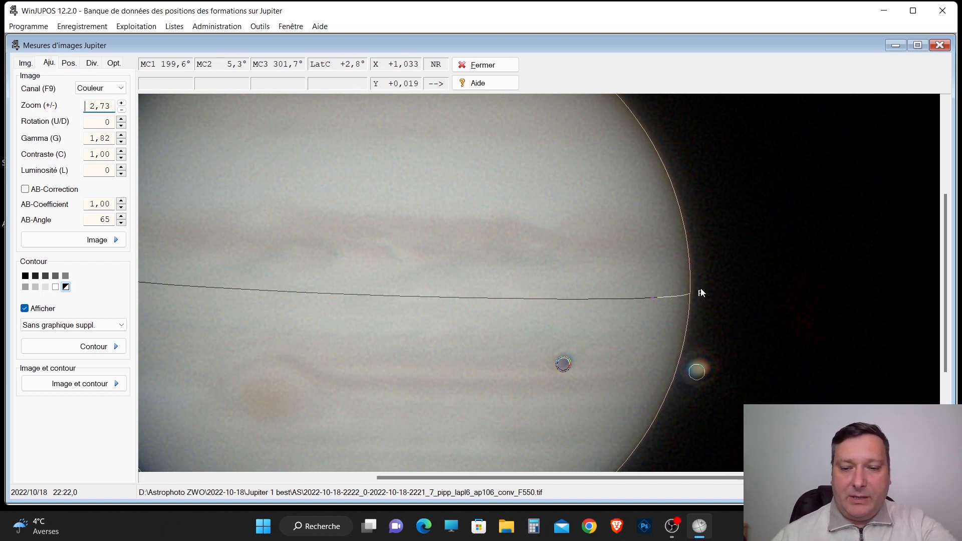
{"action": "mouse_move", "coordinate": [945, 265]}
{"action": "left_mouse_down"}
{"action": "mouse_move", "coordinate": [945, 230]}
{"action": "mouse_move", "coordinate": [943, 261]}
{"action": "left_mouse_up"}
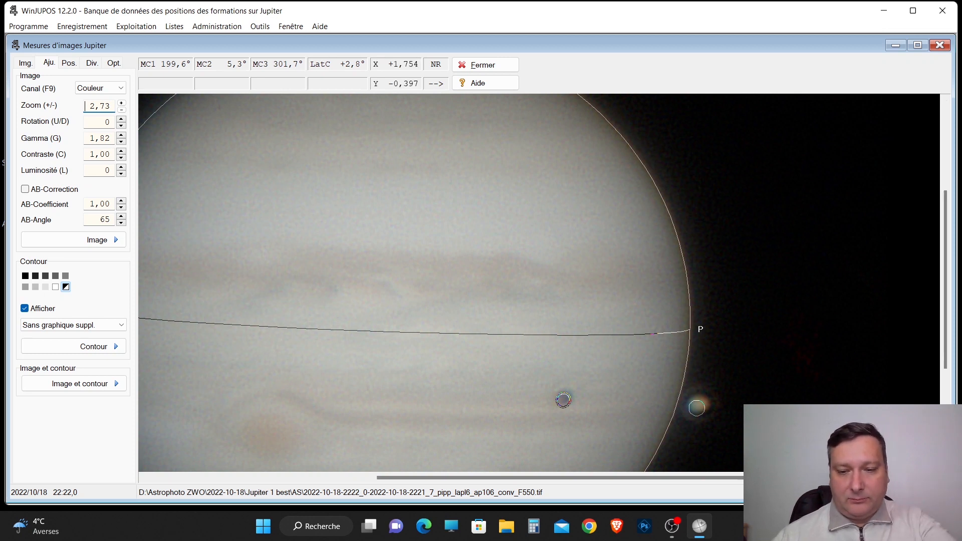
Rotate the contour counterclockwise so its markers move off the moon and its shadow.
{"action": "key", "text": "p"}
{"action": "key", "text": "p"}
{"action": "key", "text": "p"}
{"action": "key", "text": "p"}
{"action": "key", "text": "p"}
{"action": "key", "text": "p"}
{"action": "key", "text": "p"}
{"action": "key", "text": "p"}
{"action": "key", "text": "p"}
{"action": "key", "text": "p"}
{"action": "key", "text": "p"}
{"action": "key", "text": "p"}
{"action": "key", "text": "p"}
{"action": "key", "text": "p"}
{"action": "key", "text": "p"}
{"action": "key", "text": "p"}
{"action": "key", "text": "p"}
{"action": "key", "text": "p"}
{"action": "key", "text": "p"}
{"action": "key", "text": "p"}
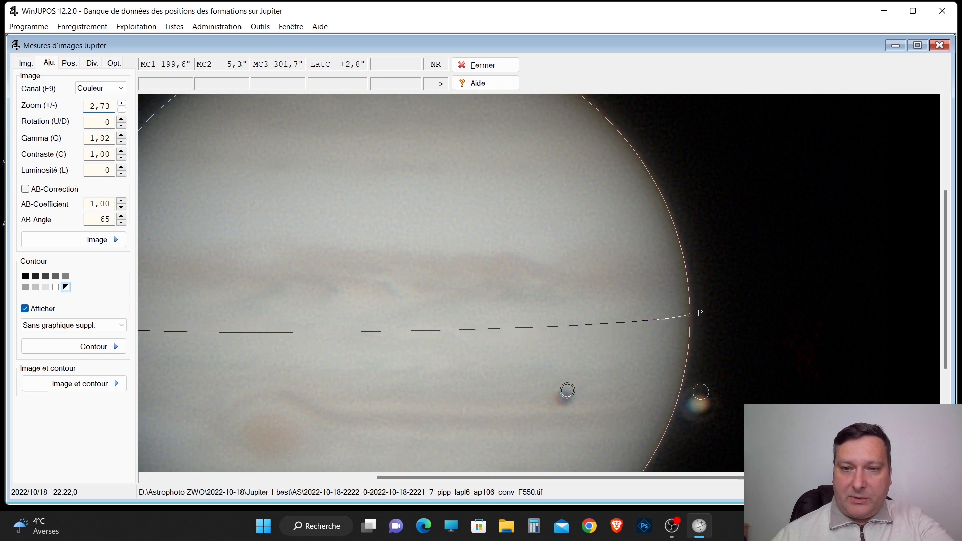
{"action": "key", "text": "p"}
{"action": "key", "text": "p"}
{"action": "key", "text": "p"}
{"action": "key", "text": "p"}
{"action": "key", "text": "p"}
{"action": "key", "text": "p"}
{"action": "key", "text": "p"}
{"action": "key", "text": "p"}
{"action": "key", "text": "p"}
{"action": "key", "text": "p"}
{"action": "key", "text": "p"}
{"action": "key", "text": "p"}
{"action": "key", "text": "p"}
{"action": "key", "text": "p"}
{"action": "key", "text": "p"}
{"action": "key", "text": "p"}
{"action": "key", "text": "p"}
{"action": "key", "text": "p"}
{"action": "key", "text": "p"}
{"action": "key", "text": "p"}
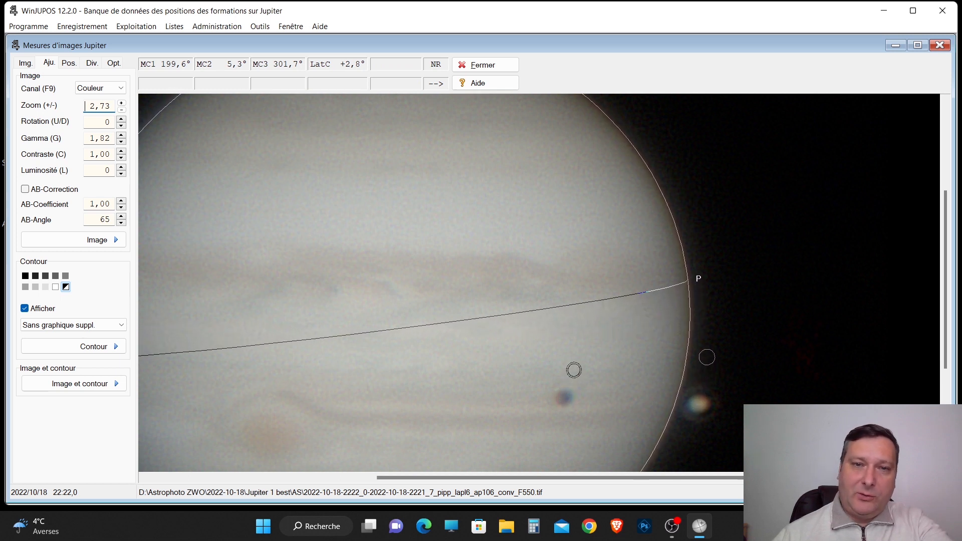
Set the zoom to 1,33 and rotate the contour clockwise until its markers coincide with the moon and its shadow.
{"action": "left_click", "coordinate": [121, 110]}
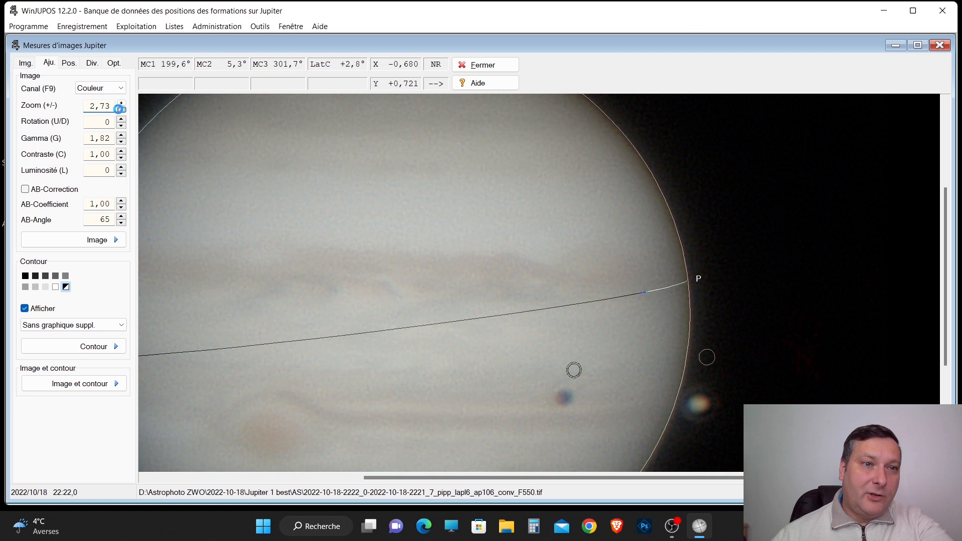
{"action": "left_click", "coordinate": [121, 110]}
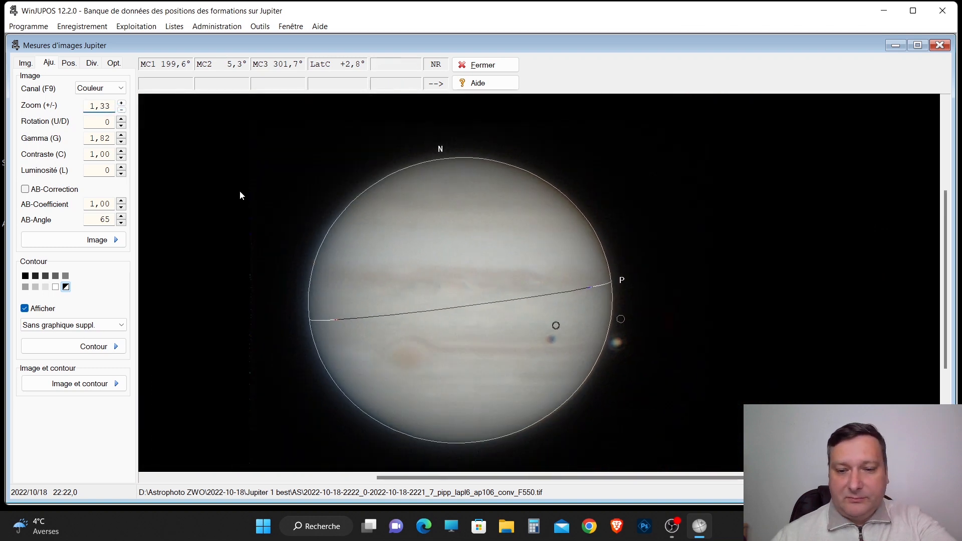
{"action": "key", "text": "n"}
{"action": "key", "text": "n"}
{"action": "key", "text": "n"}
{"action": "key", "text": "n"}
{"action": "key", "text": "n"}
{"action": "key", "text": "n"}
{"action": "key", "text": "n"}
{"action": "key", "text": "n"}
{"action": "key", "text": "n"}
{"action": "key", "text": "n"}
{"action": "key", "text": "n"}
{"action": "key", "text": "n"}
{"action": "key", "text": "n"}
{"action": "key", "text": "n"}
{"action": "key", "text": "n"}
{"action": "key", "text": "n"}
{"action": "key", "text": "n"}
{"action": "key", "text": "n"}
{"action": "key", "text": "n"}
{"action": "key", "text": "n"}
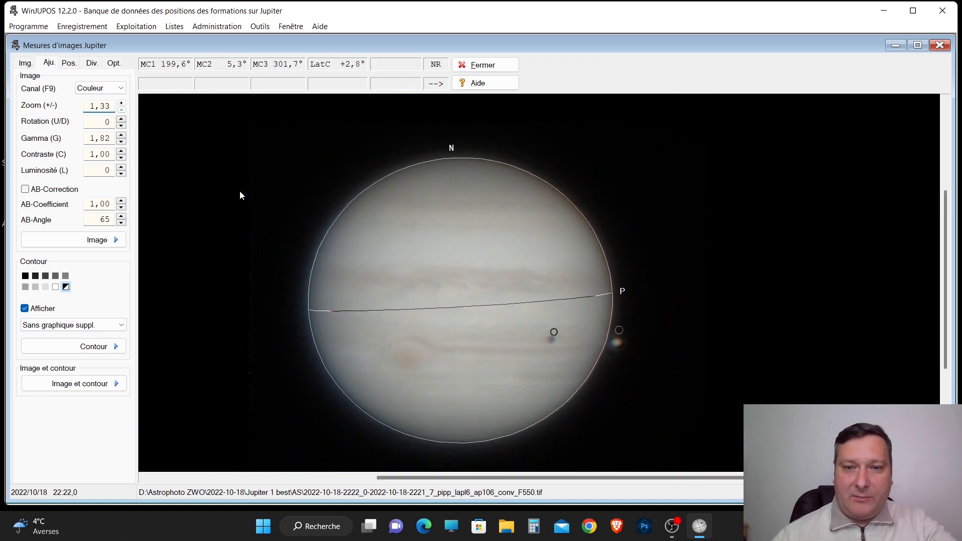
{"action": "key", "text": "n"}
{"action": "key", "text": "n"}
{"action": "key", "text": "n"}
{"action": "key", "text": "n"}
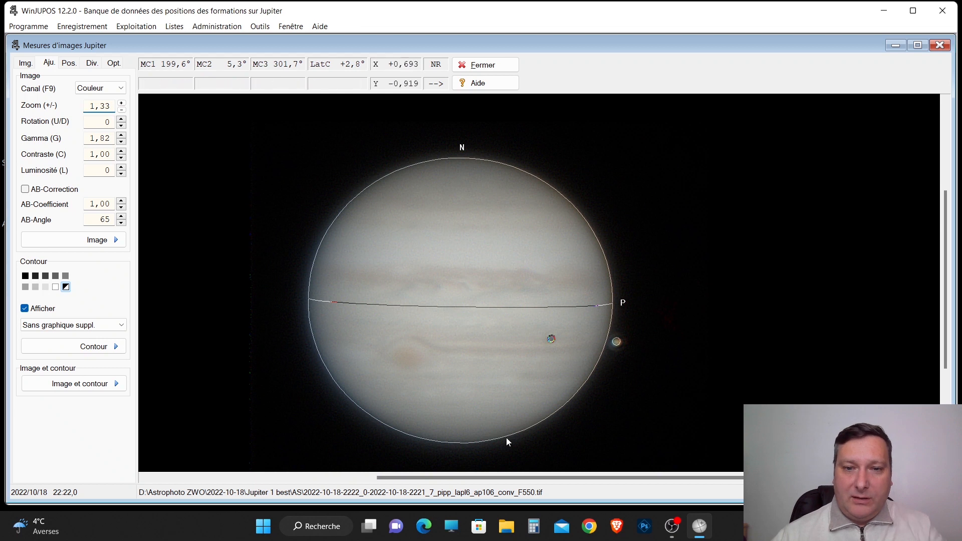
Set the image zoom to 4,21 and rotate the contour slightly clockwise to centre its markers on the moon and its shadow.
{"action": "left_click", "coordinate": [121, 103]}
{"action": "left_click", "coordinate": [121, 103]}
{"action": "left_click", "coordinate": [122, 103]}
{"action": "left_click", "coordinate": [121, 104]}
{"action": "left_click", "coordinate": [121, 103]}
{"action": "left_click", "coordinate": [121, 103]}
{"action": "left_click", "coordinate": [121, 103]}
{"action": "left_click", "coordinate": [121, 103]}
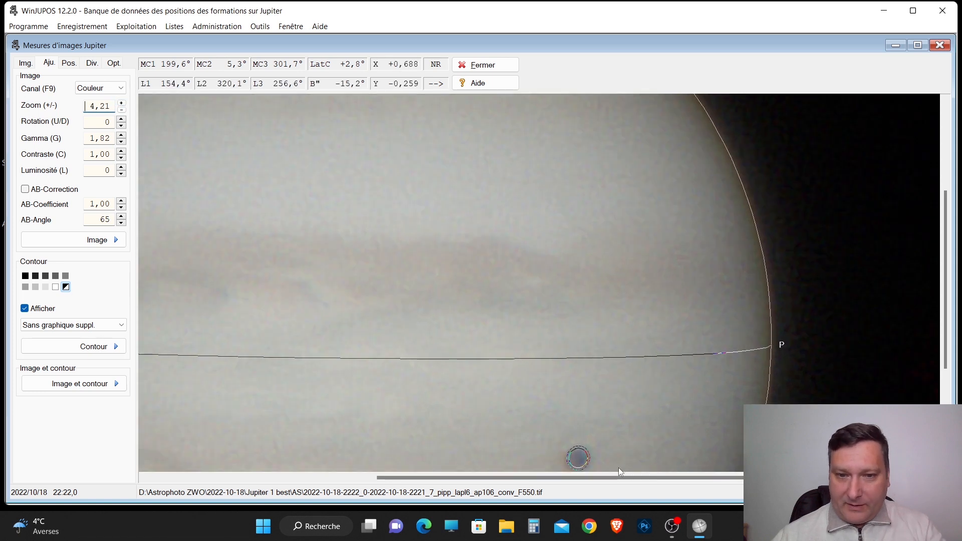
{"action": "mouse_move", "coordinate": [942, 335]}
{"action": "left_mouse_down"}
{"action": "mouse_move", "coordinate": [944, 376]}
{"action": "mouse_move", "coordinate": [944, 343]}
{"action": "left_mouse_up"}
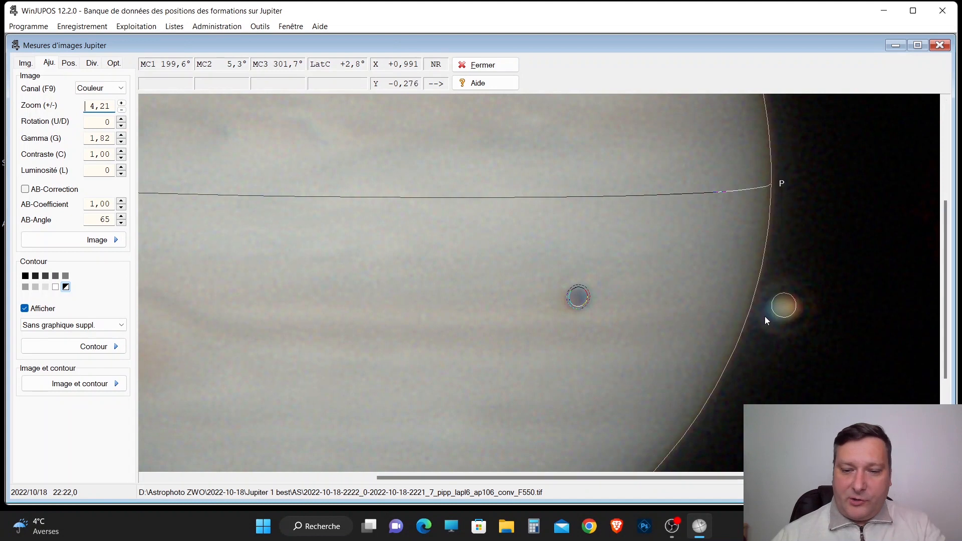
{"action": "key", "text": "n"}
{"action": "key", "text": "n"}
{"action": "key", "text": "n"}
{"action": "key", "text": "n"}
{"action": "key", "text": "n"}
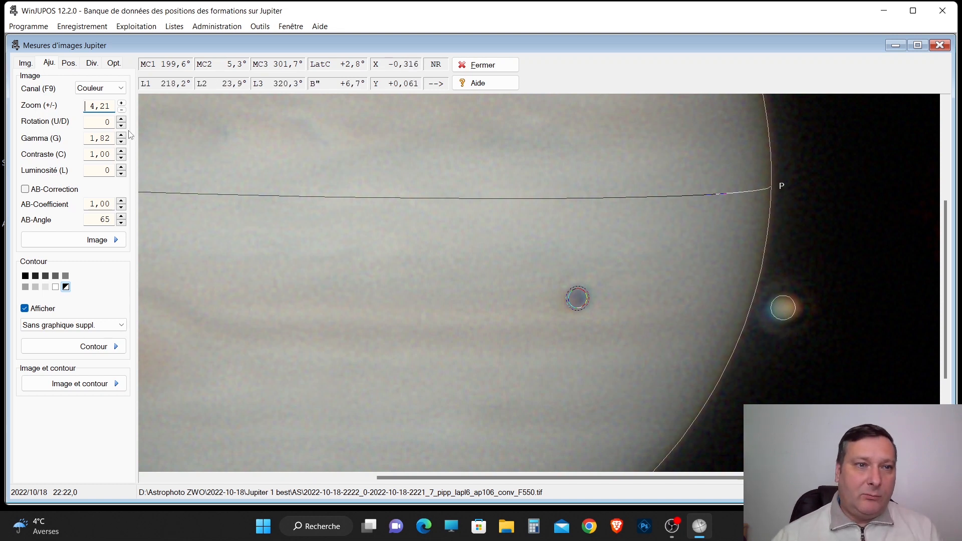
Set the image zoom to 1,33 so Jupiter's whole disc fits in the view.
{"action": "left_click", "coordinate": [121, 109]}
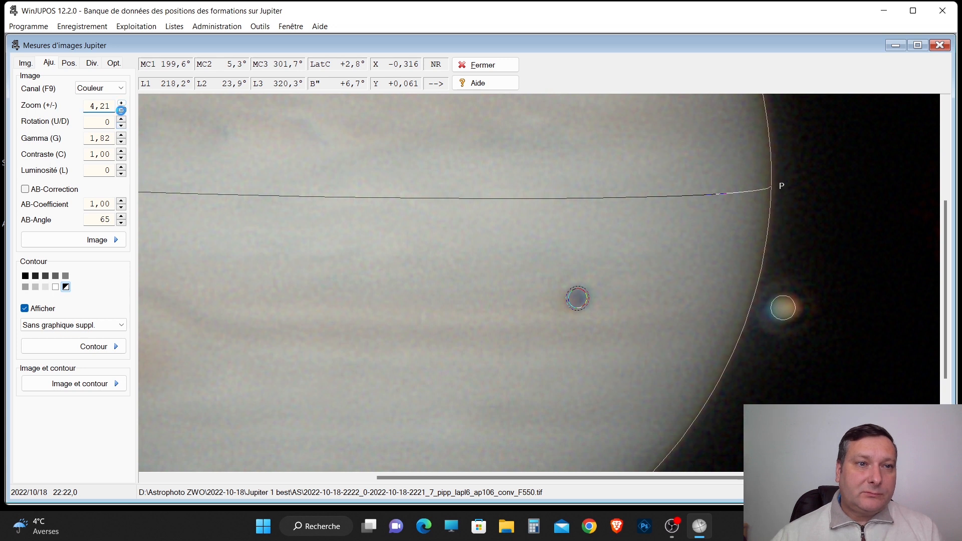
{"action": "left_click", "coordinate": [121, 110]}
{"action": "left_click", "coordinate": [121, 110]}
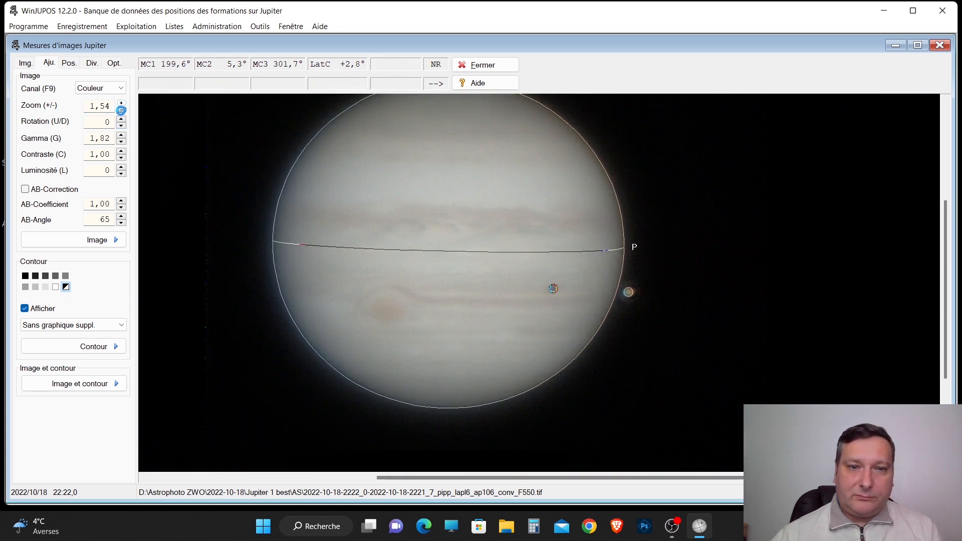
{"action": "left_click", "coordinate": [121, 110]}
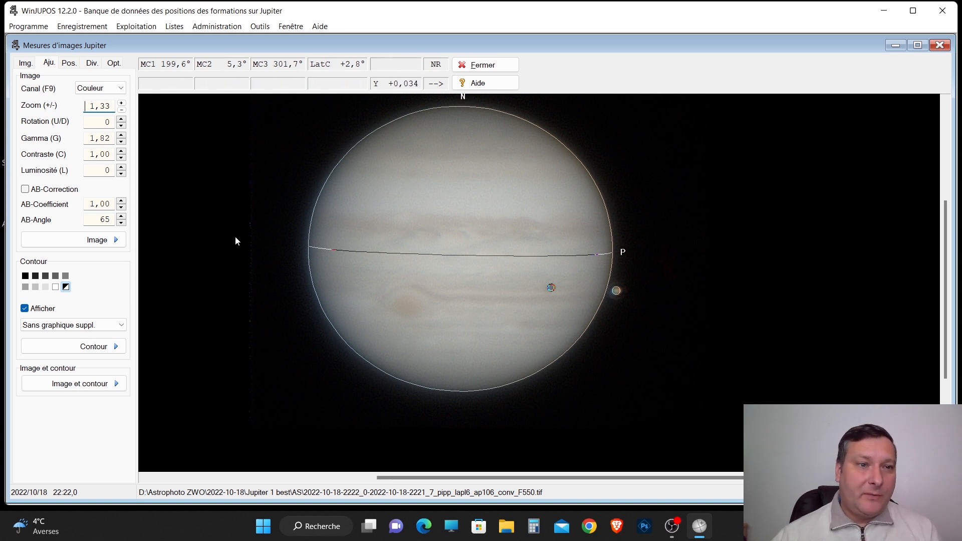
Save the 22:22,0 image's measurement settings in the AS folder of Jupiter 1 best under the proposed .ims name.
{"action": "left_click", "coordinate": [26, 63]}
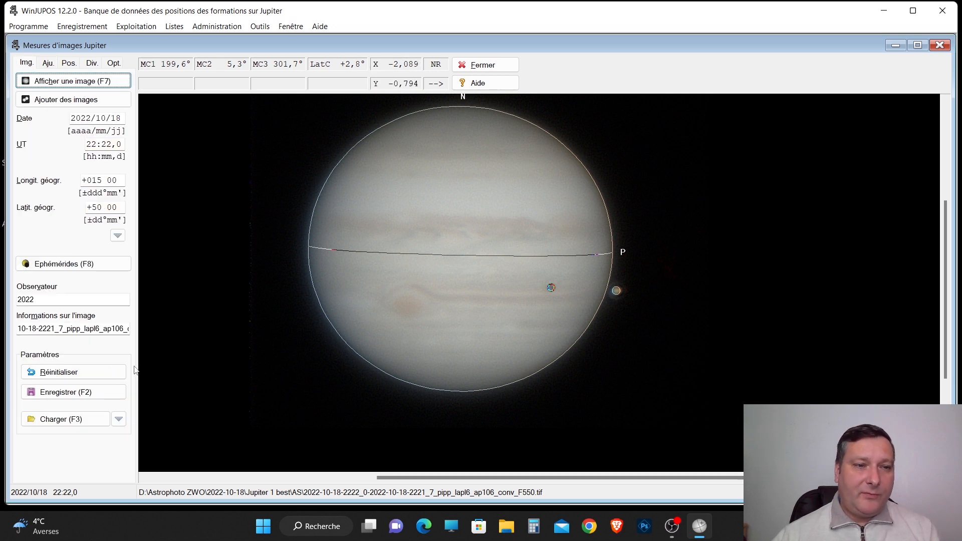
{"action": "left_click", "coordinate": [112, 395]}
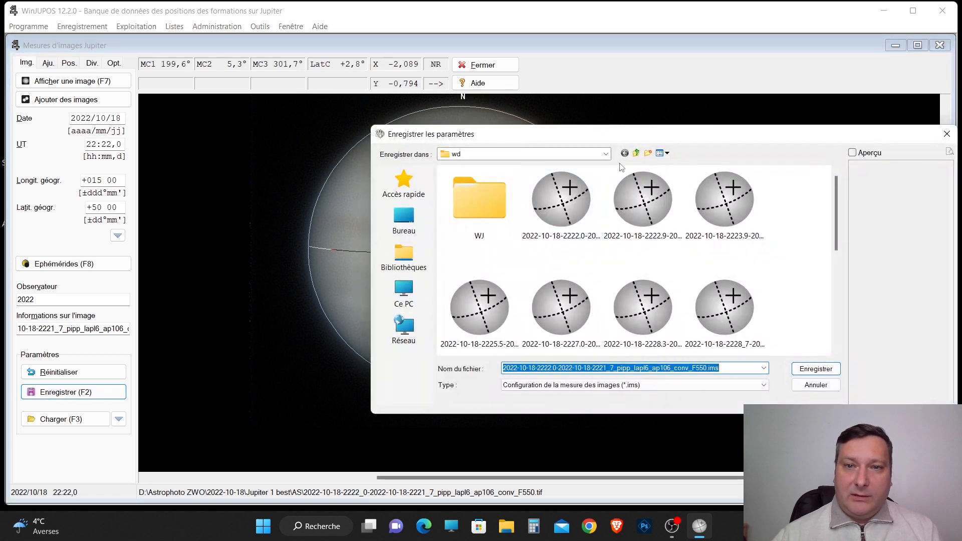
{"action": "left_click", "coordinate": [636, 154]}
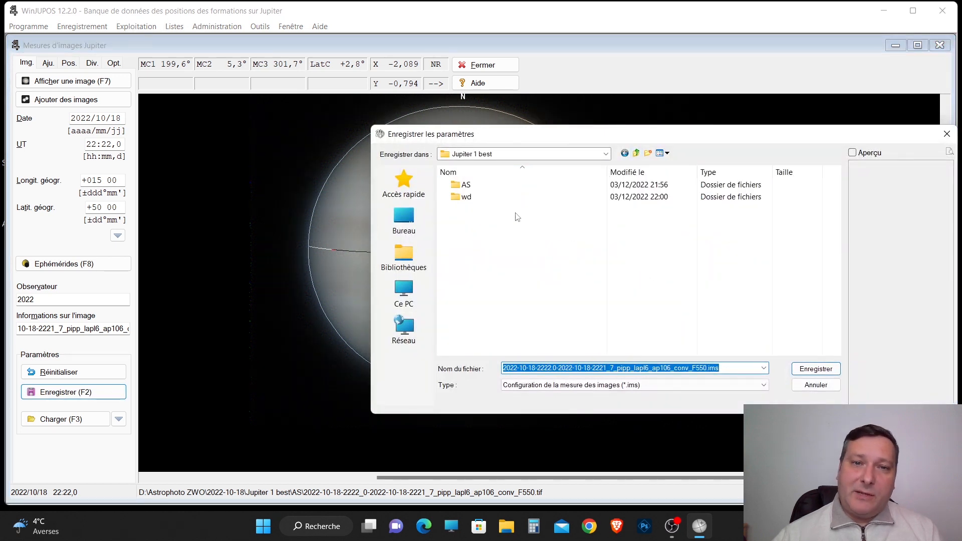
{"action": "double_click", "coordinate": [468, 186]}
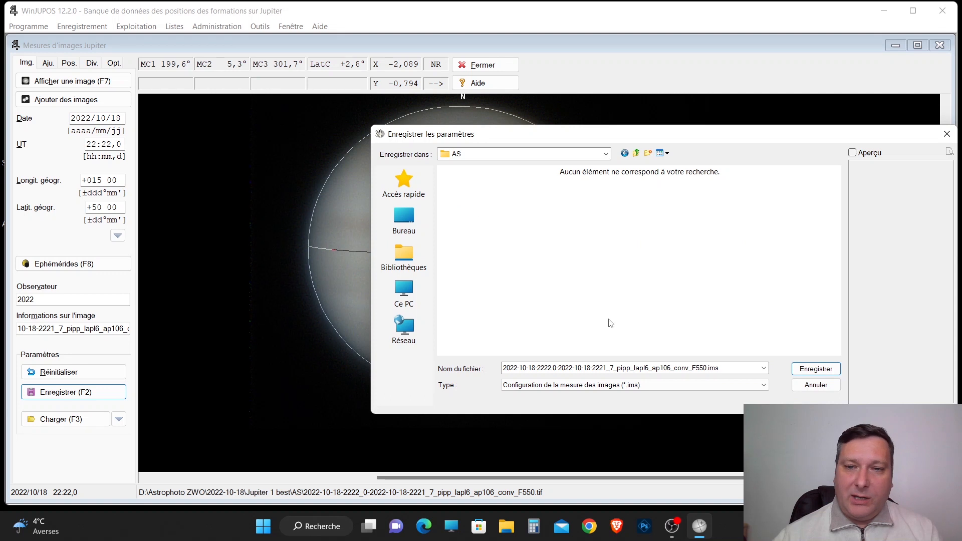
{"action": "left_click", "coordinate": [795, 367]}
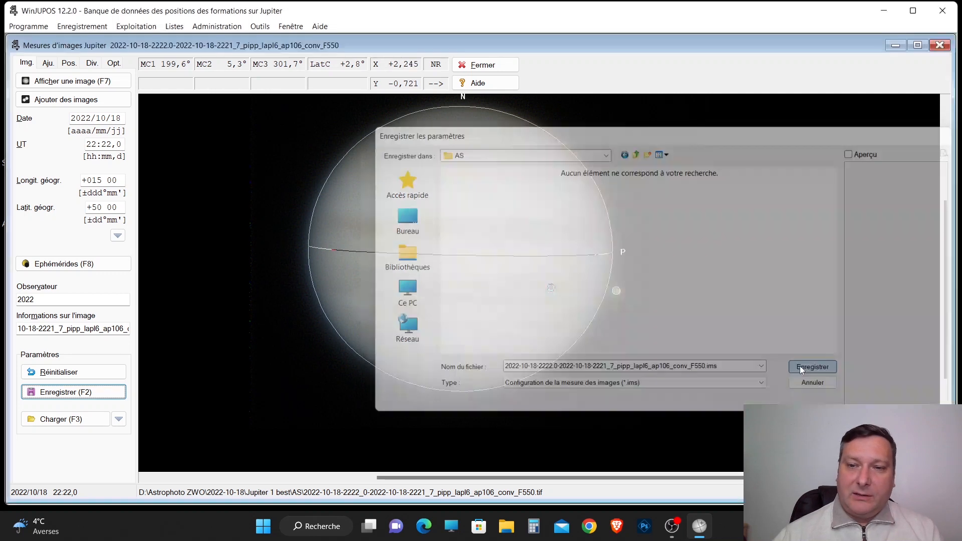
{"action": "left_click", "coordinate": [103, 81]}
{"action": "double_click", "coordinate": [563, 207]}
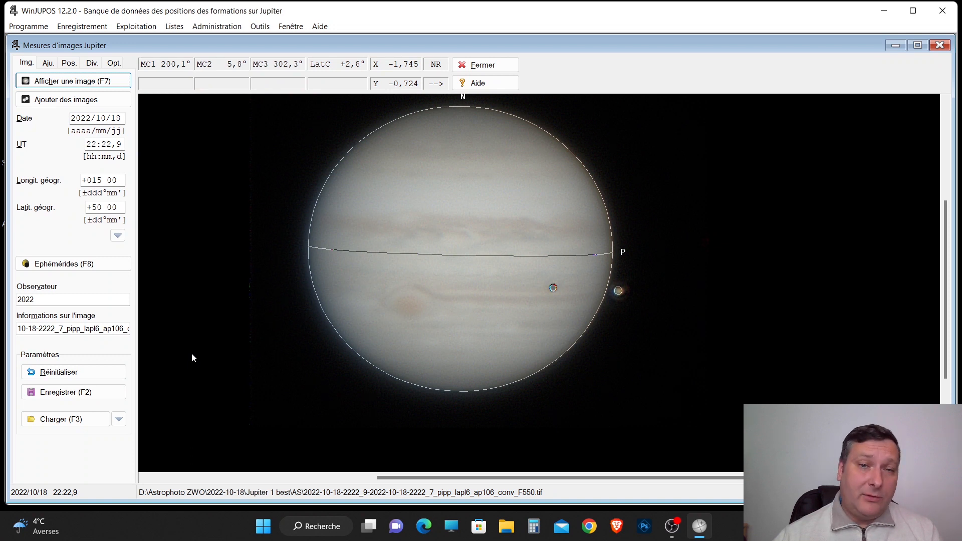
{"action": "left_click", "coordinate": [119, 393]}
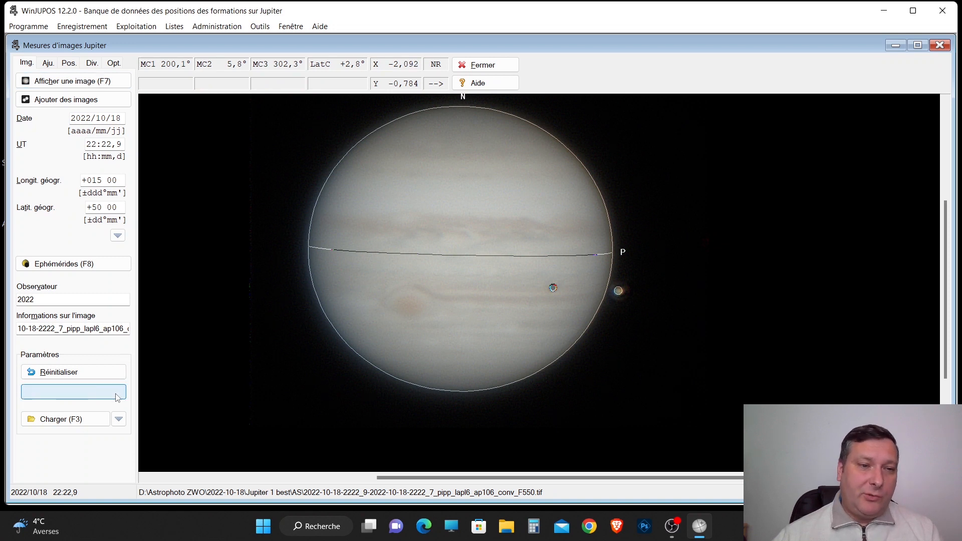
{"action": "left_click", "coordinate": [807, 368]}
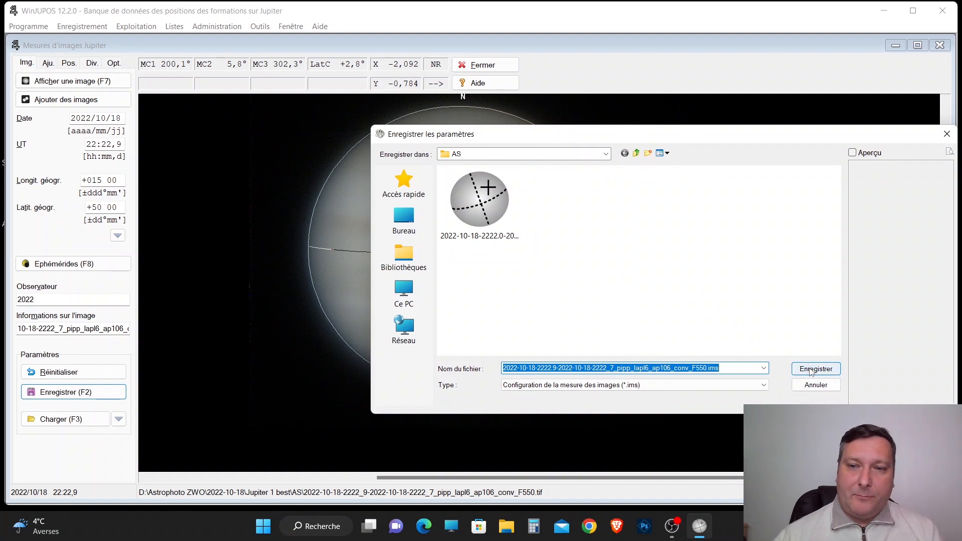
{"action": "left_click", "coordinate": [115, 81]}
{"action": "double_click", "coordinate": [648, 194]}
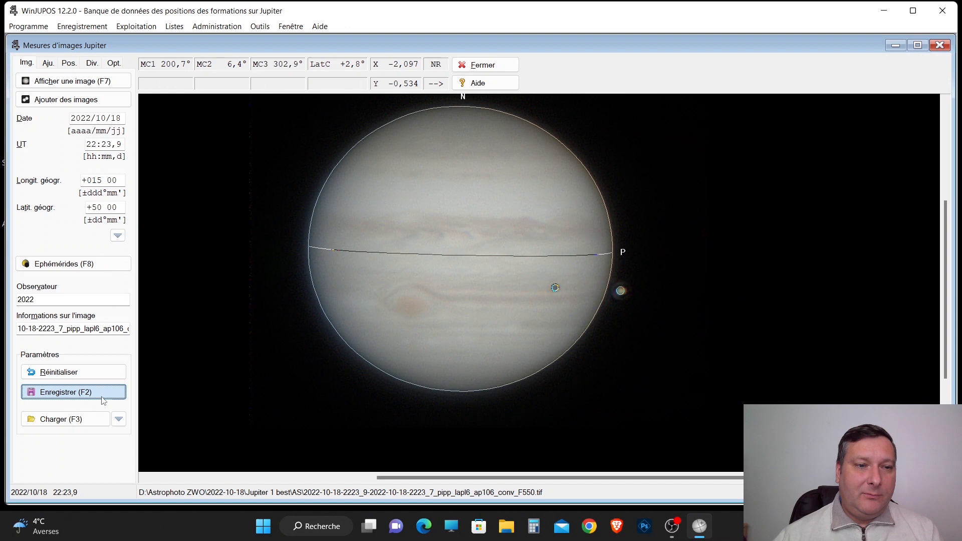
{"action": "left_click", "coordinate": [95, 392]}
{"action": "left_click", "coordinate": [799, 371]}
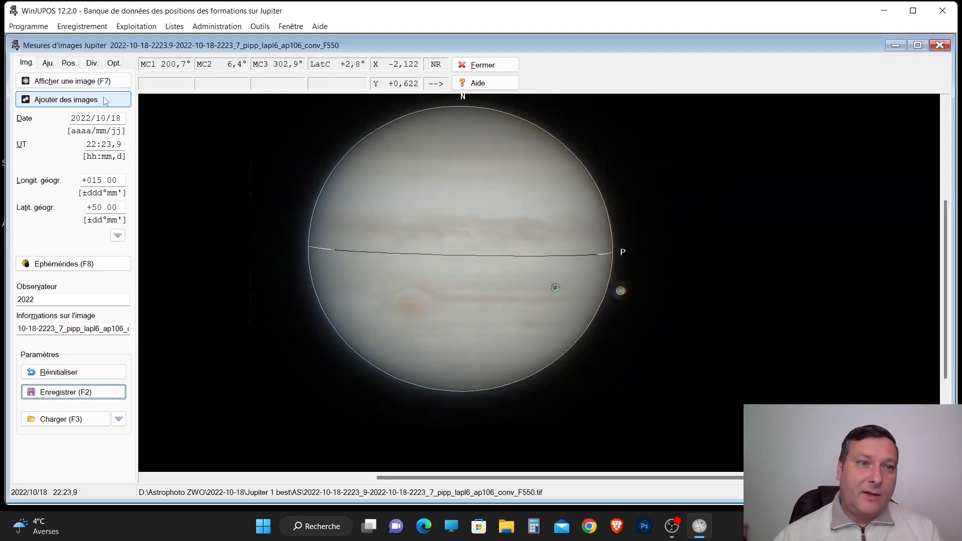
{"action": "left_click", "coordinate": [105, 81]}
{"action": "double_click", "coordinate": [723, 206]}
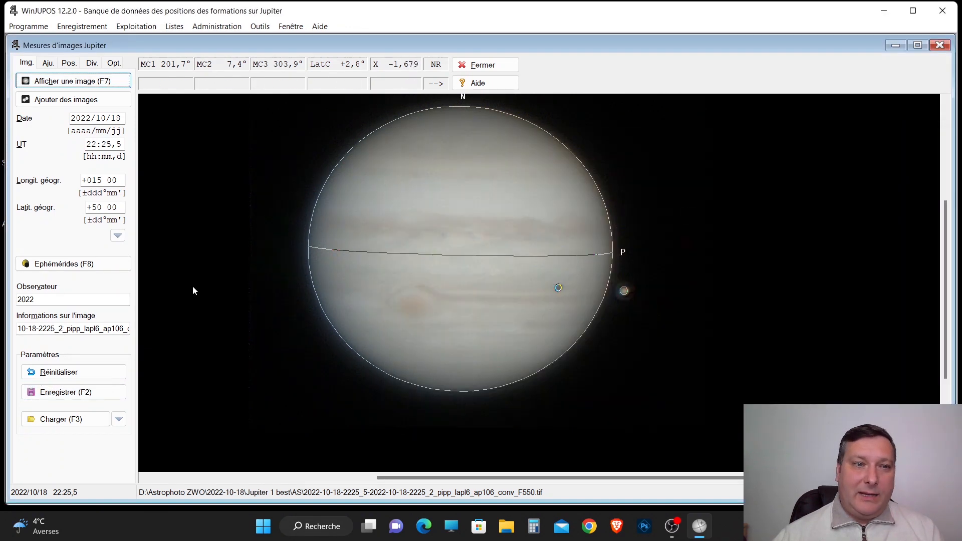
{"action": "left_click", "coordinate": [75, 392]}
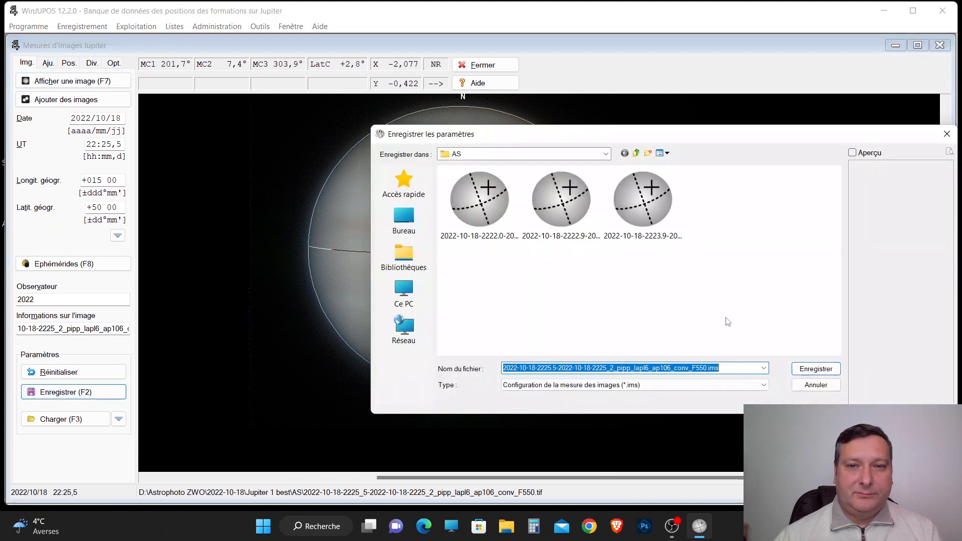
{"action": "left_click", "coordinate": [805, 369]}
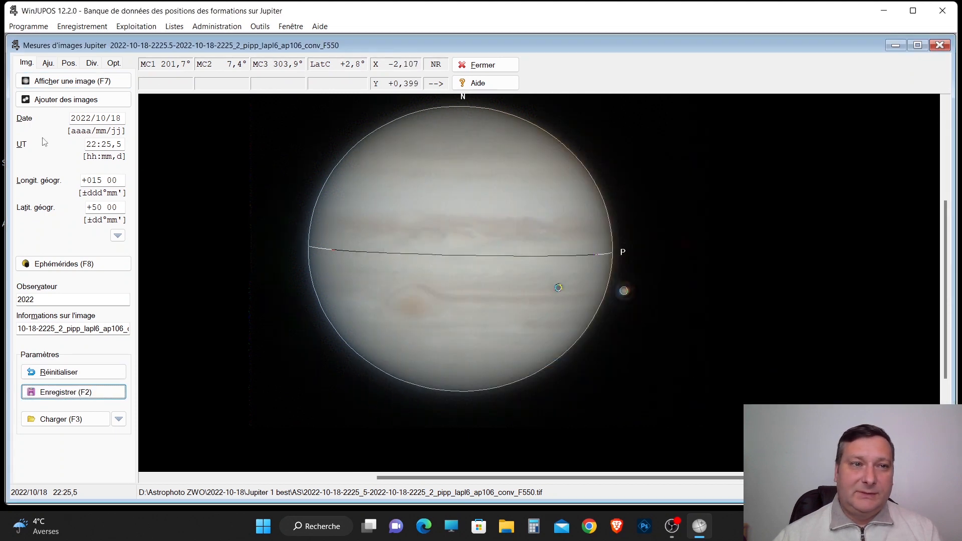
{"action": "left_click", "coordinate": [96, 87]}
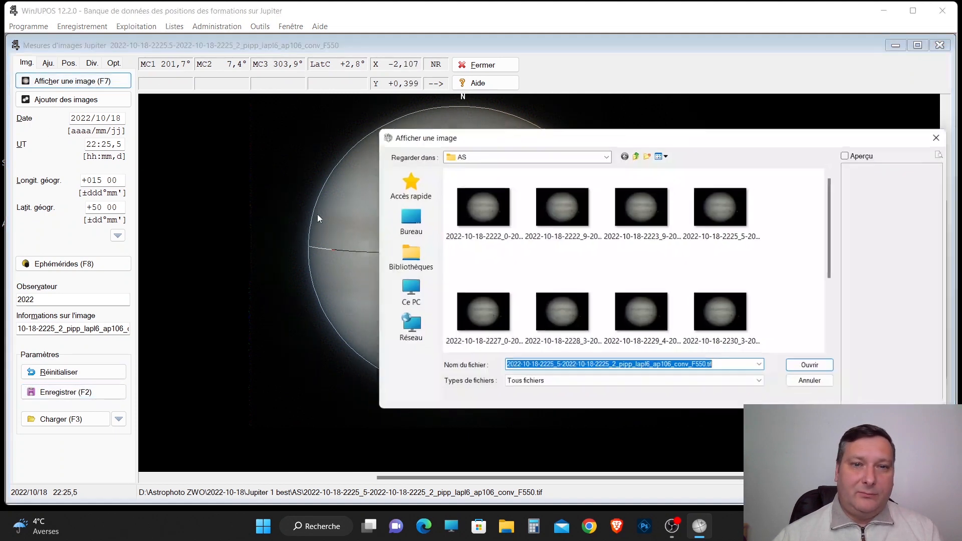
{"action": "left_click", "coordinate": [495, 314]}
{"action": "double_click", "coordinate": [495, 313]}
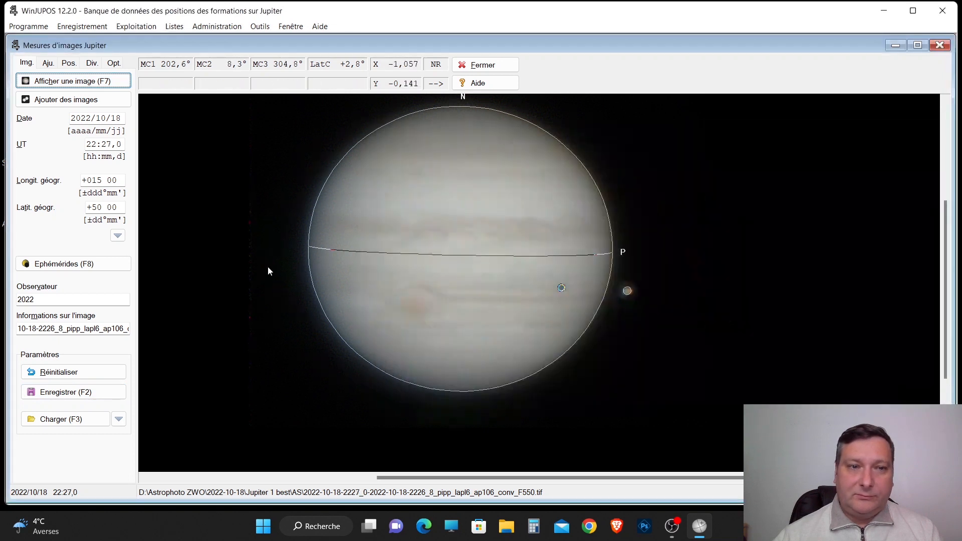
{"action": "left_click", "coordinate": [103, 395]}
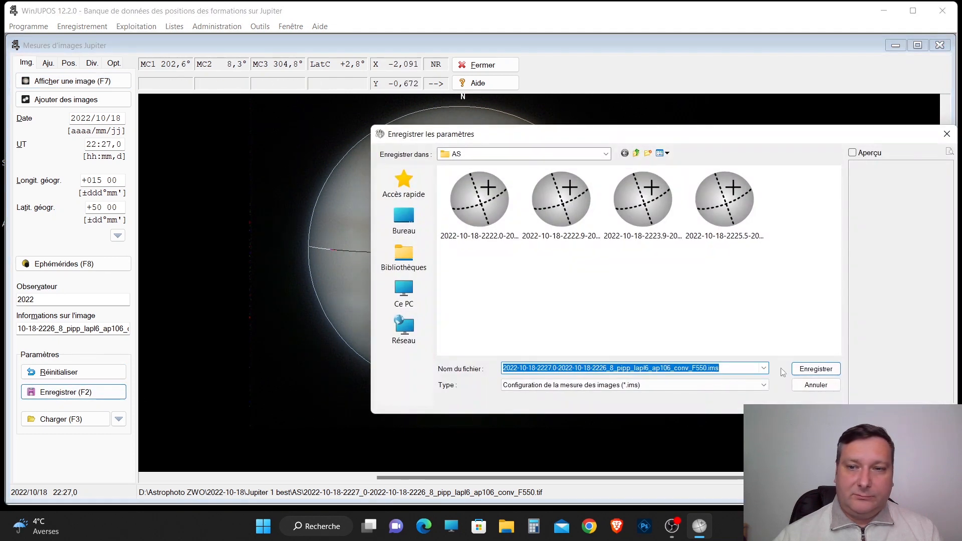
{"action": "left_click", "coordinate": [815, 370]}
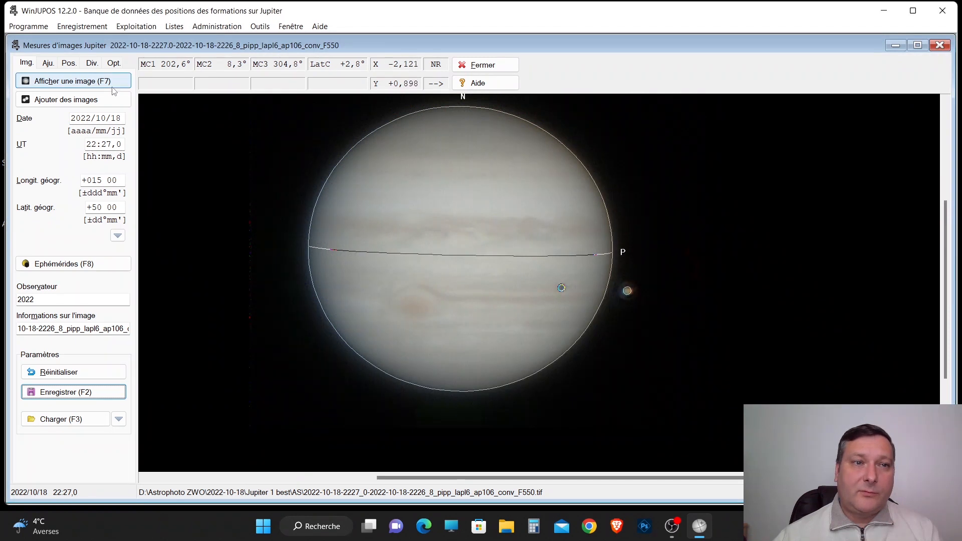
{"action": "left_click", "coordinate": [112, 85]}
{"action": "left_click", "coordinate": [550, 322]}
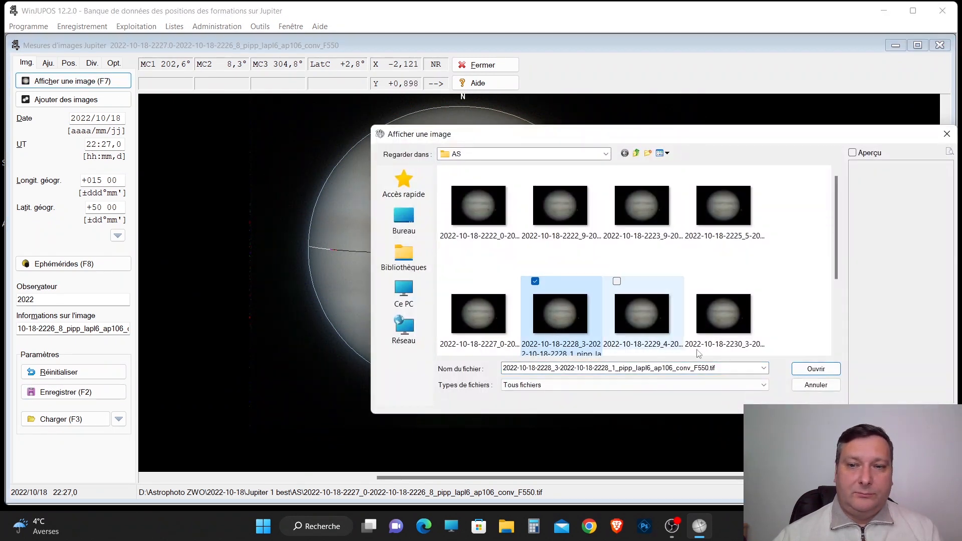
{"action": "left_click", "coordinate": [803, 371]}
{"action": "left_click", "coordinate": [100, 393]}
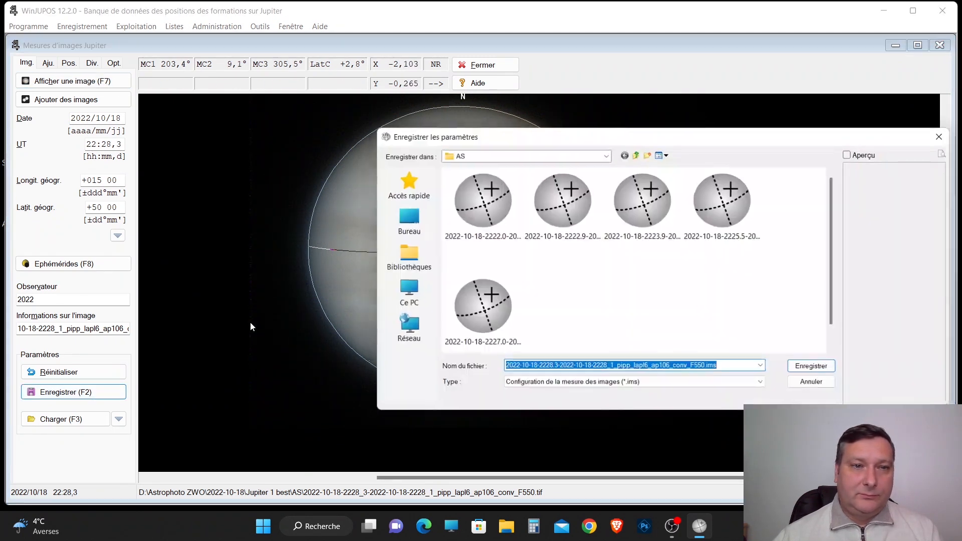
{"action": "left_click", "coordinate": [797, 370]}
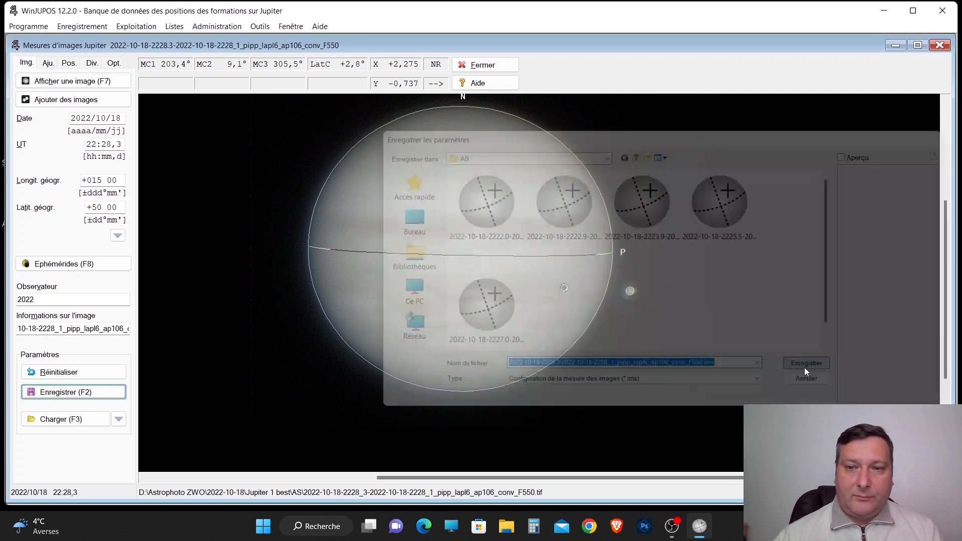
{"action": "left_click", "coordinate": [95, 85]}
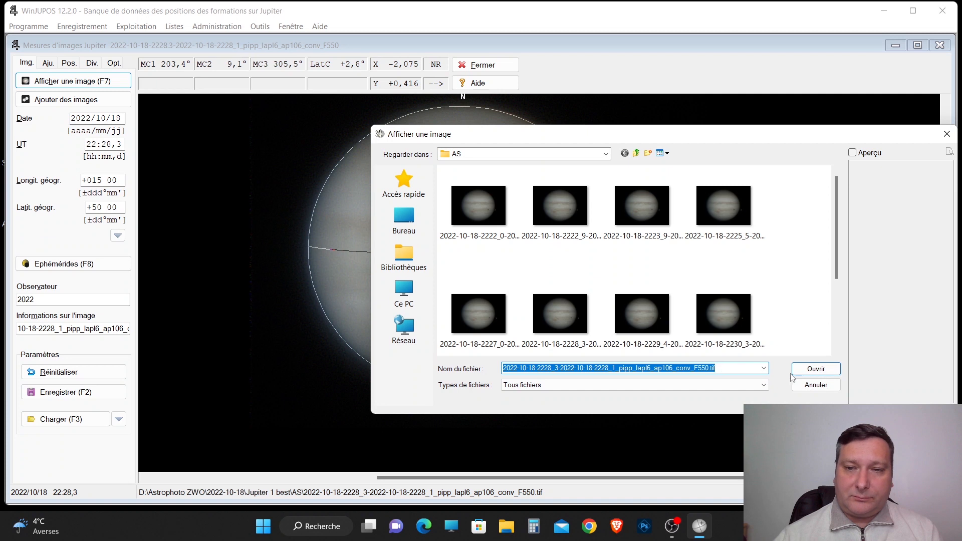
{"action": "left_click", "coordinate": [651, 322]}
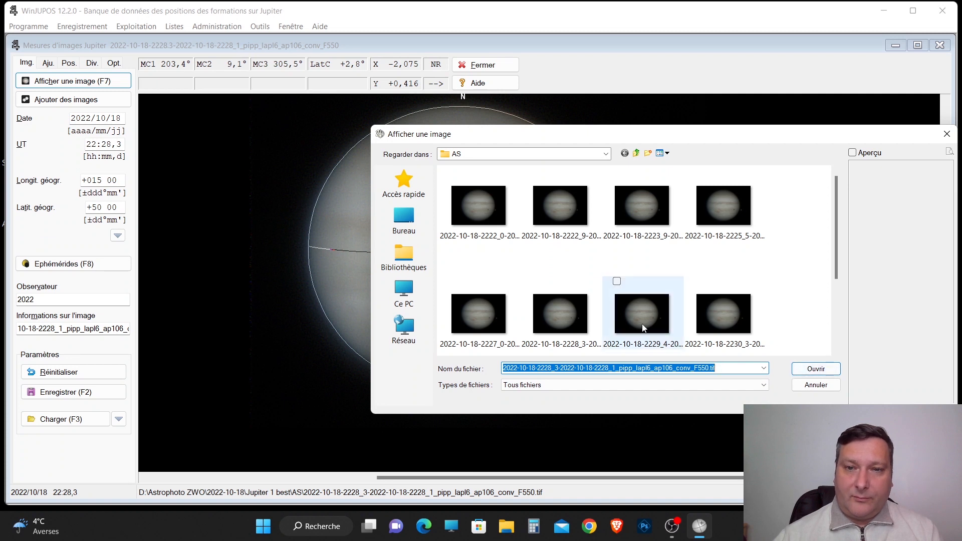
{"action": "double_click", "coordinate": [651, 323]}
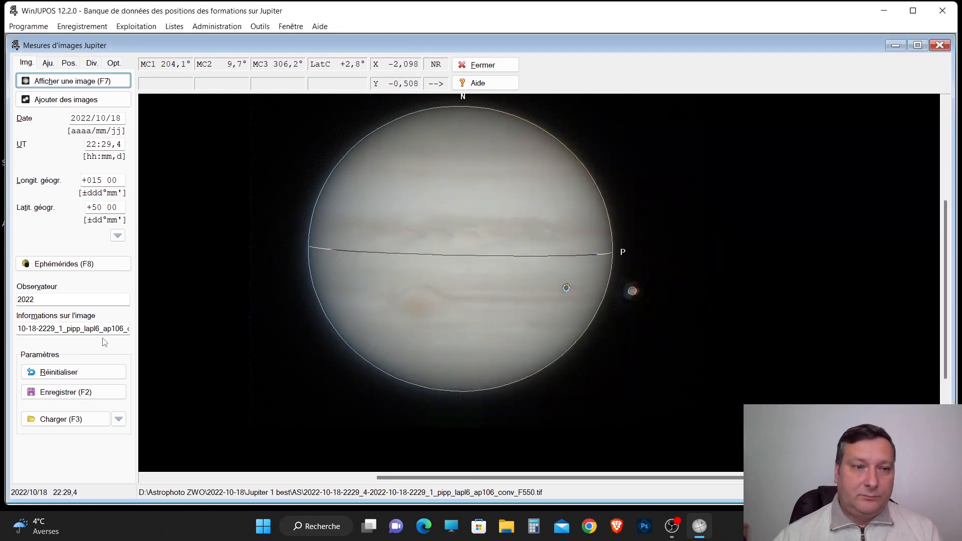
{"action": "left_click", "coordinate": [100, 392]}
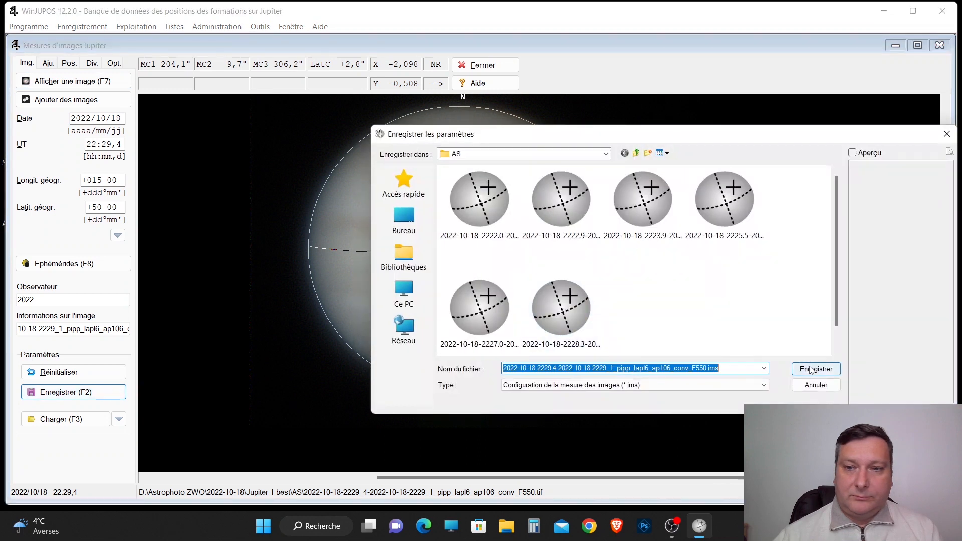
{"action": "left_click", "coordinate": [811, 370]}
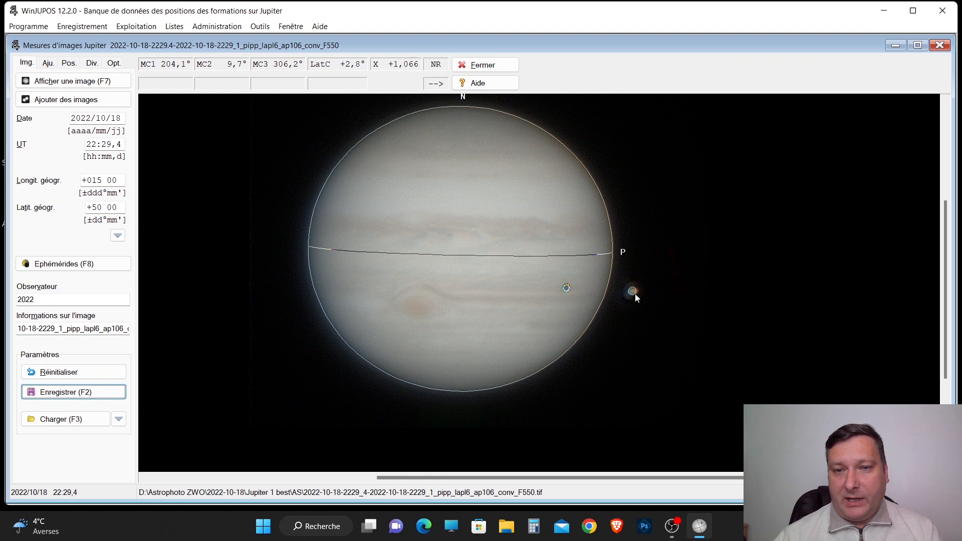
{"action": "left_click", "coordinate": [70, 81]}
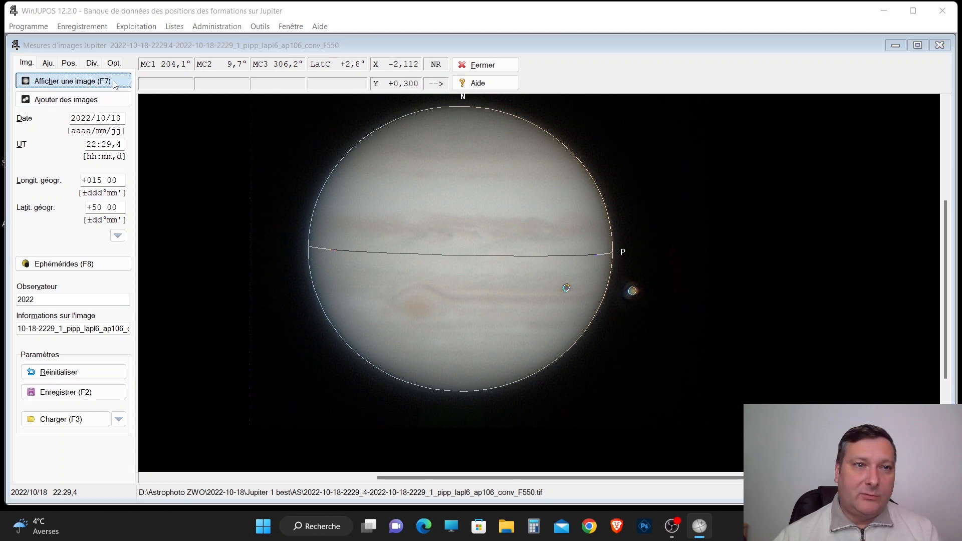
{"action": "double_click", "coordinate": [742, 309]}
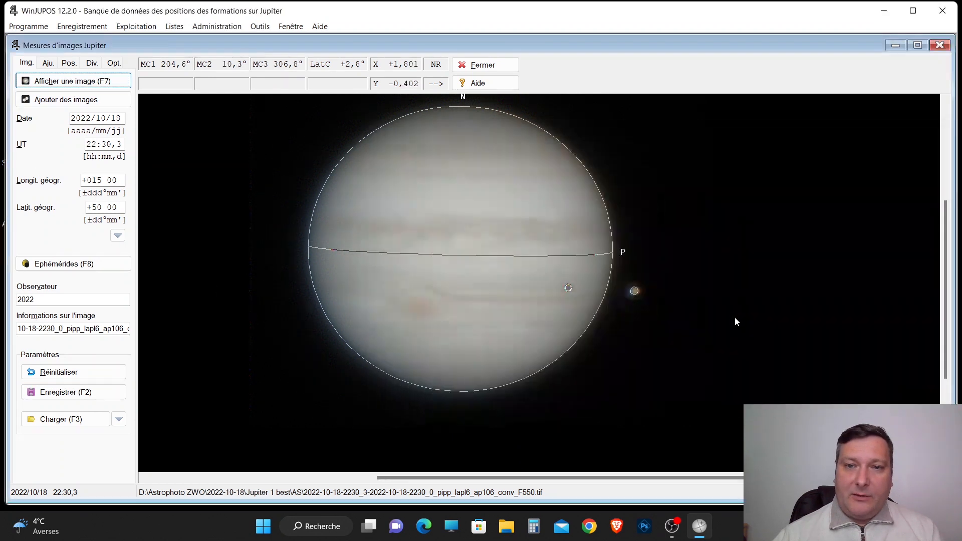
{"action": "left_click", "coordinate": [103, 392]}
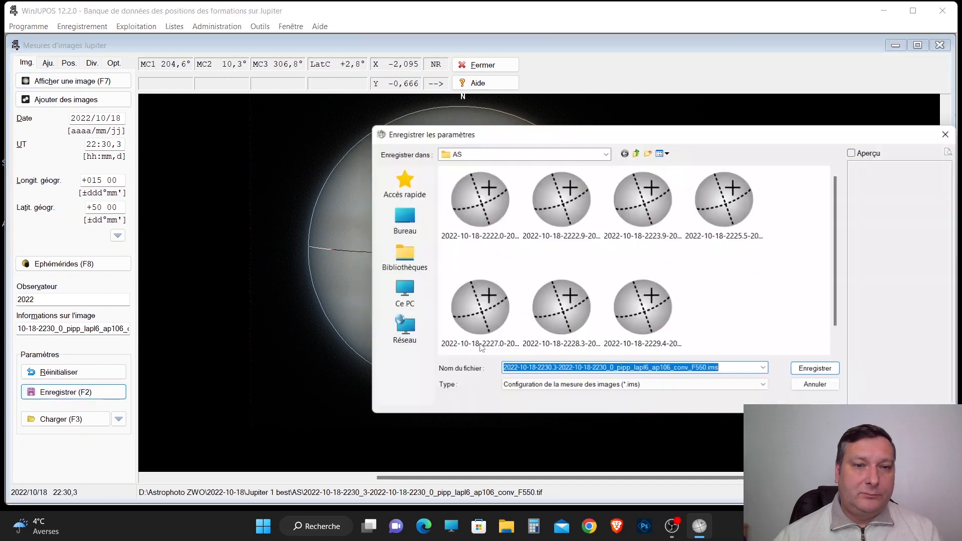
{"action": "left_click", "coordinate": [806, 363]}
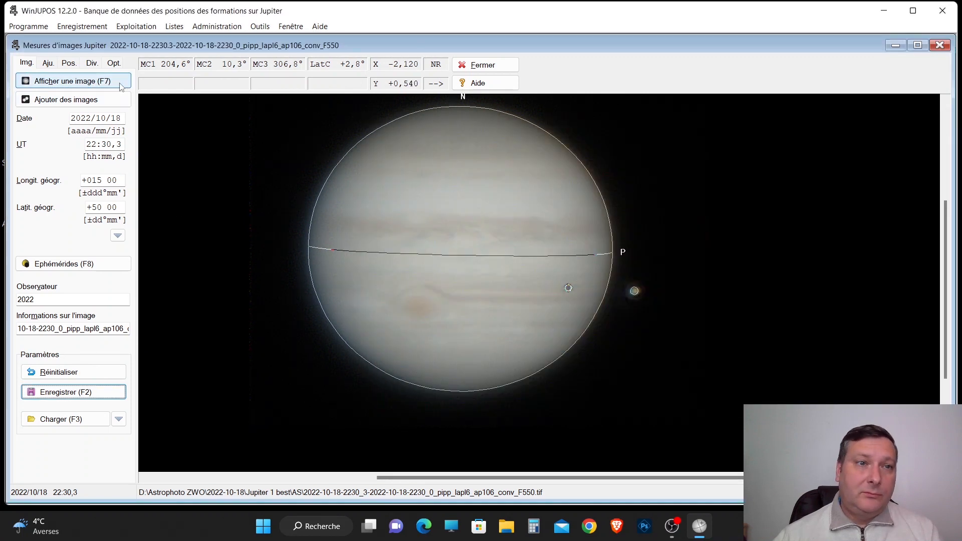
{"action": "left_click", "coordinate": [71, 80]}
{"action": "scroll", "coordinate": [797, 300], "scroll_direction": "down", "scroll_amount": 2}
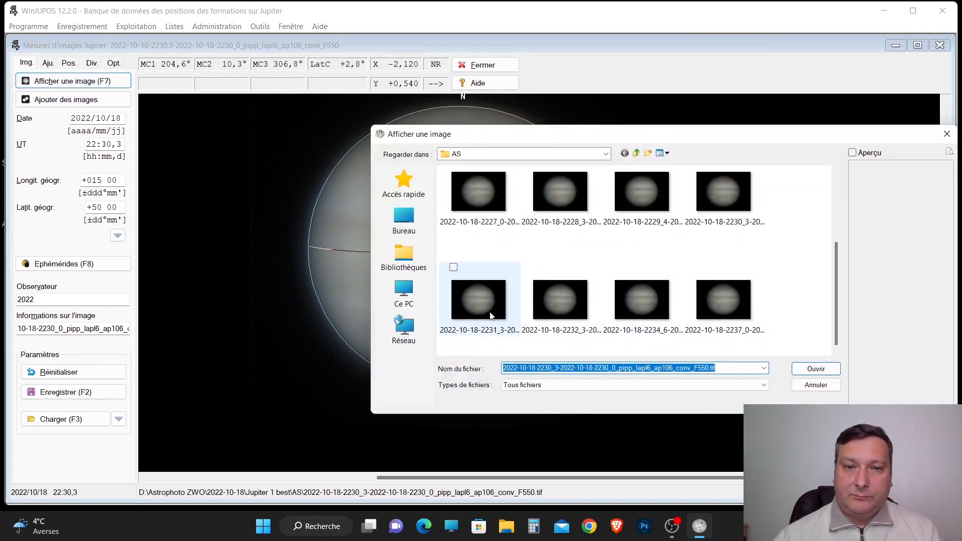
{"action": "left_click", "coordinate": [478, 300]}
{"action": "key", "text": "Return"}
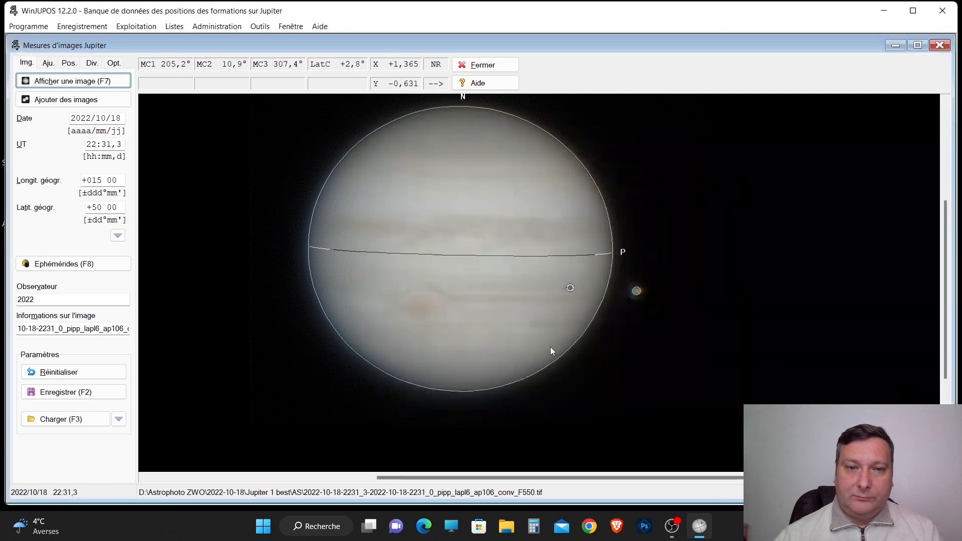
{"action": "left_click", "coordinate": [88, 397]}
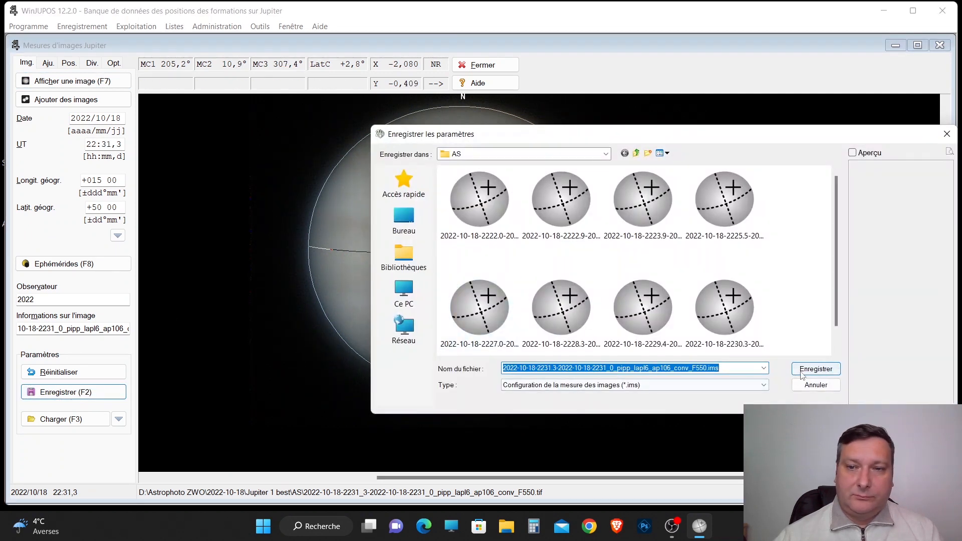
{"action": "left_click", "coordinate": [802, 361]}
{"action": "left_click", "coordinate": [129, 83]}
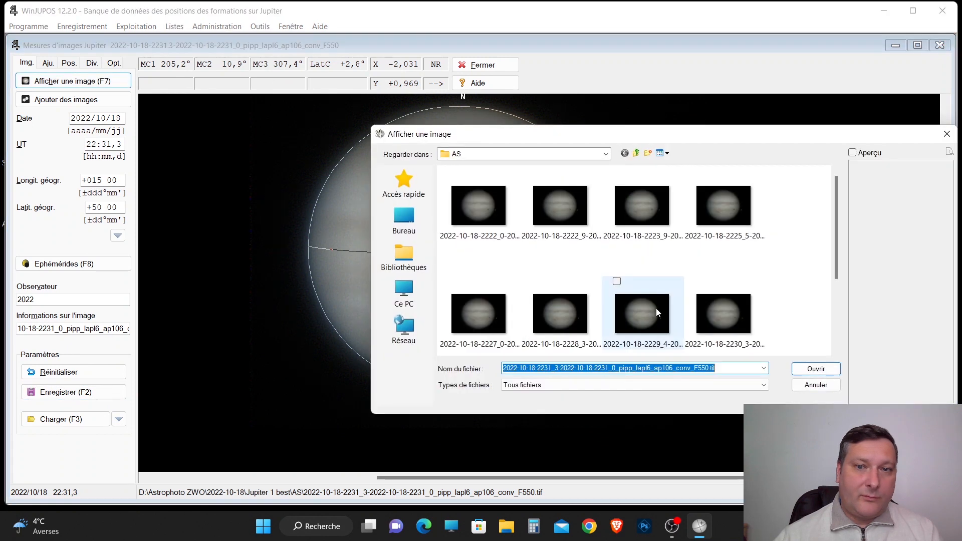
{"action": "scroll", "coordinate": [808, 309], "scroll_direction": "down", "scroll_amount": 1}
{"action": "double_click", "coordinate": [560, 307]}
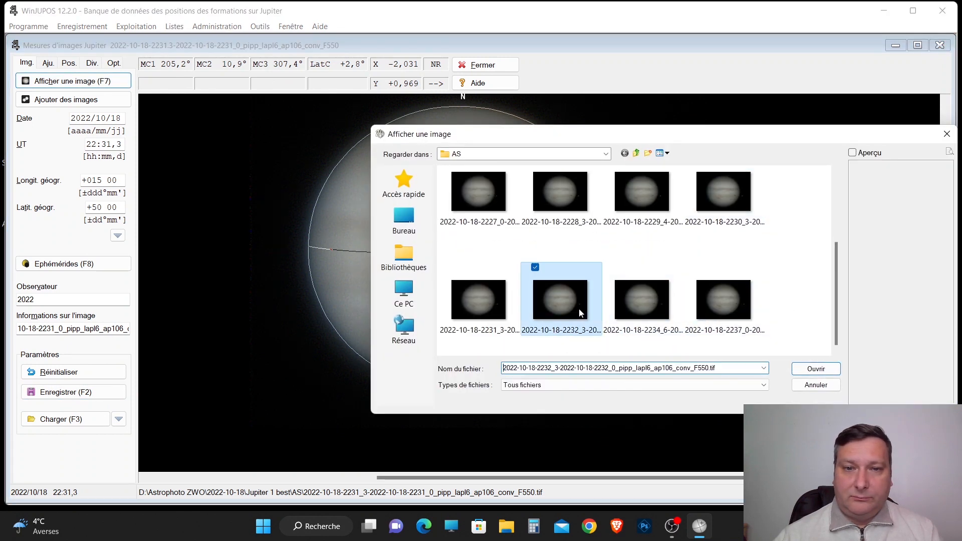
{"action": "left_click", "coordinate": [103, 392]}
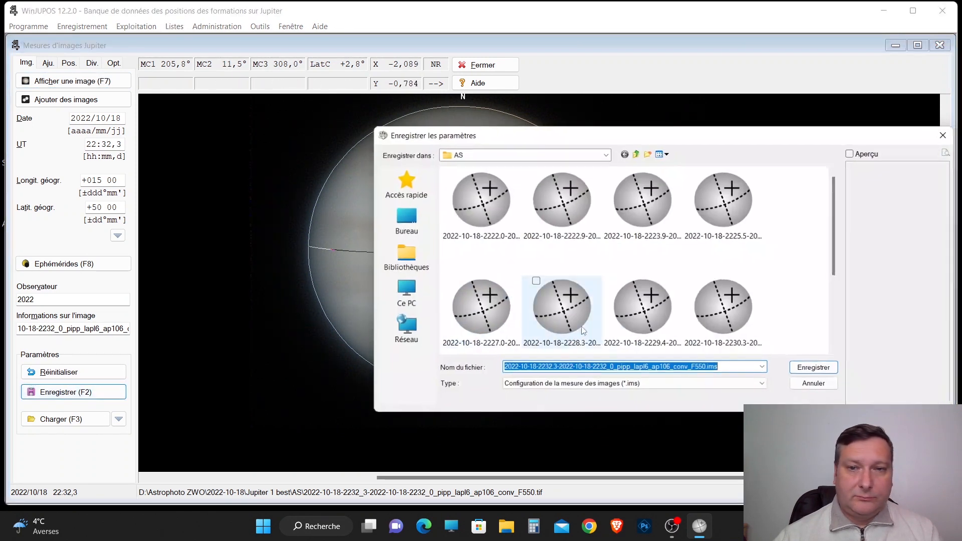
{"action": "left_click", "coordinate": [813, 369]}
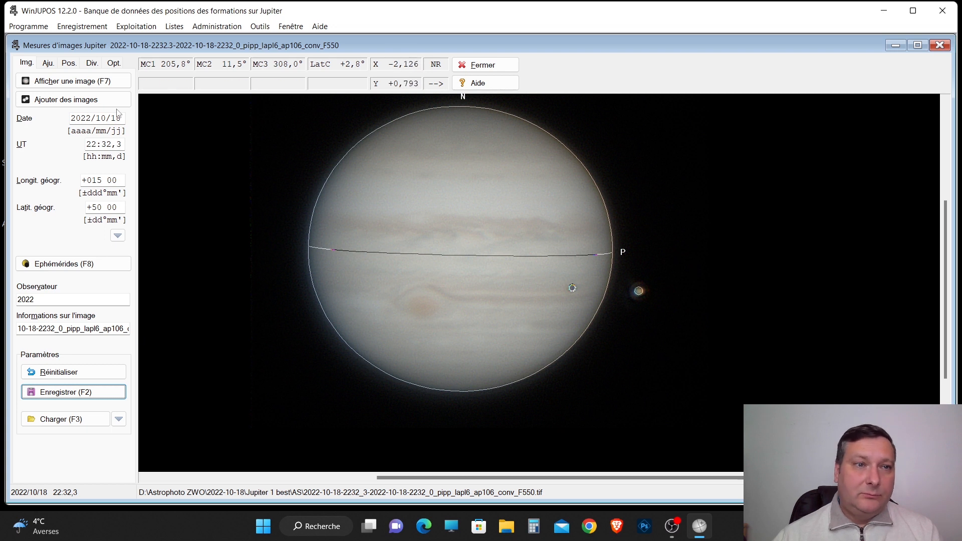
{"action": "left_click", "coordinate": [106, 83]}
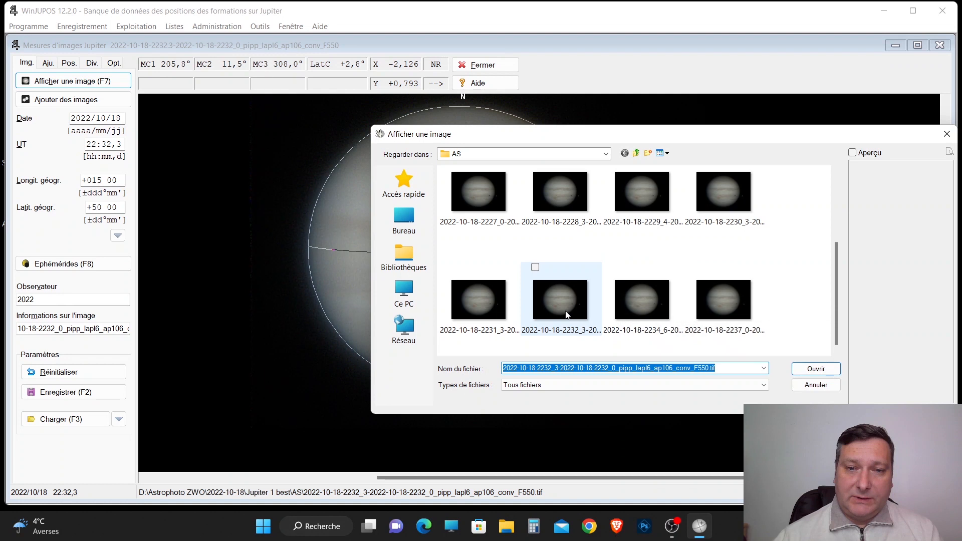
{"action": "double_click", "coordinate": [567, 315]}
{"action": "left_click", "coordinate": [65, 392]}
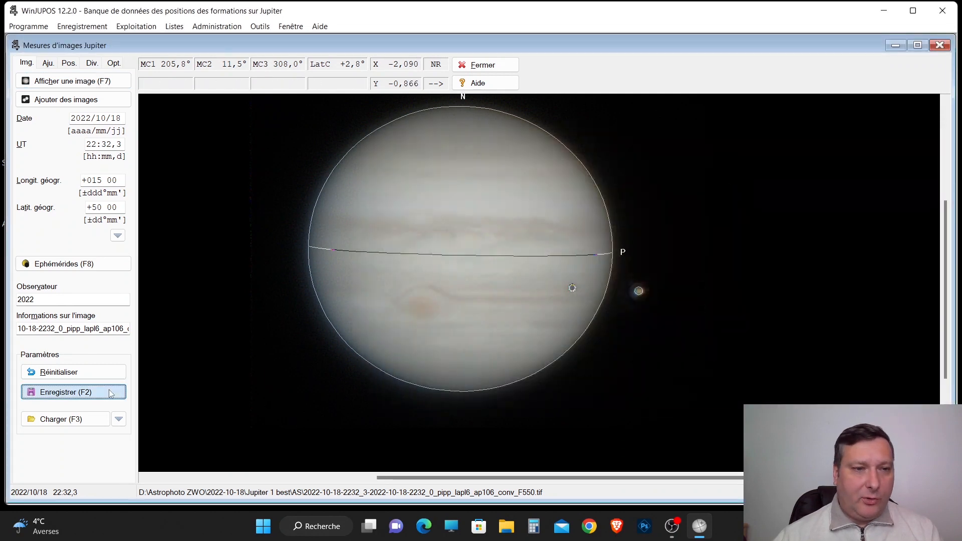
{"action": "left_click", "coordinate": [802, 370]}
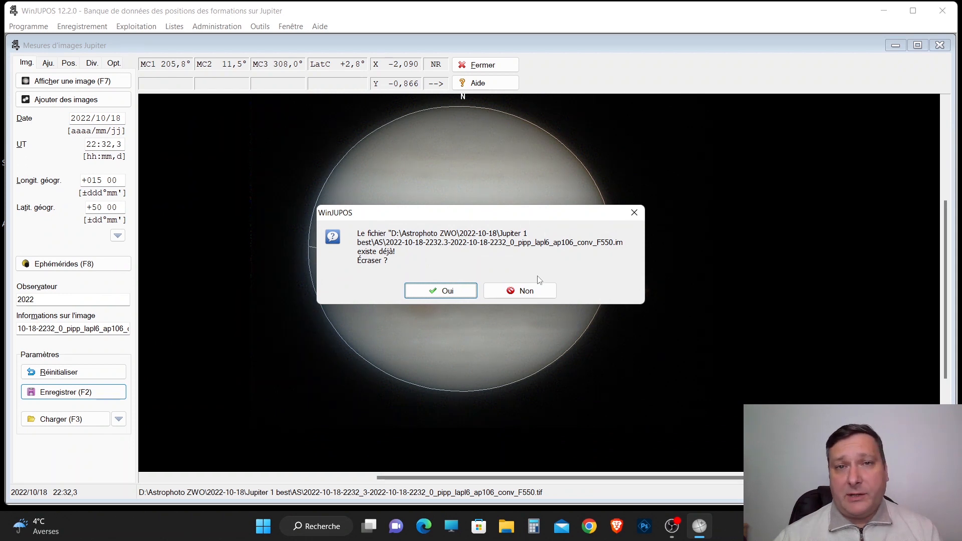
{"action": "left_click", "coordinate": [441, 291]}
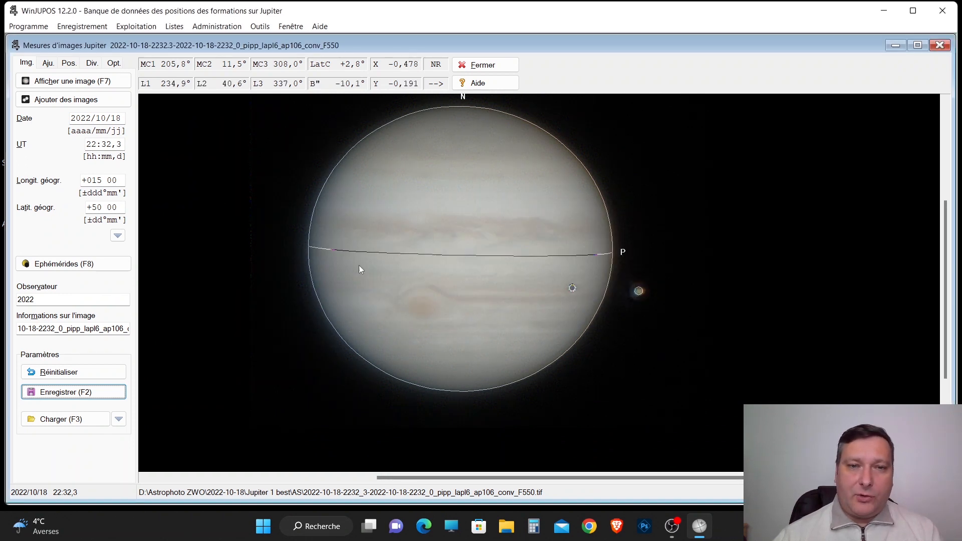
{"action": "left_click", "coordinate": [120, 83]}
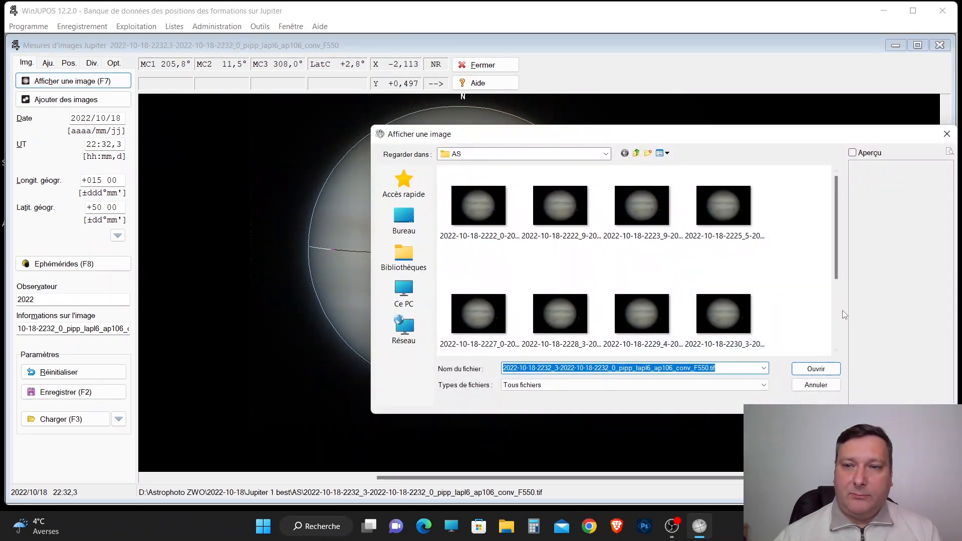
{"action": "scroll", "coordinate": [841, 334], "scroll_direction": "down", "scroll_amount": 2}
{"action": "double_click", "coordinate": [619, 266]}
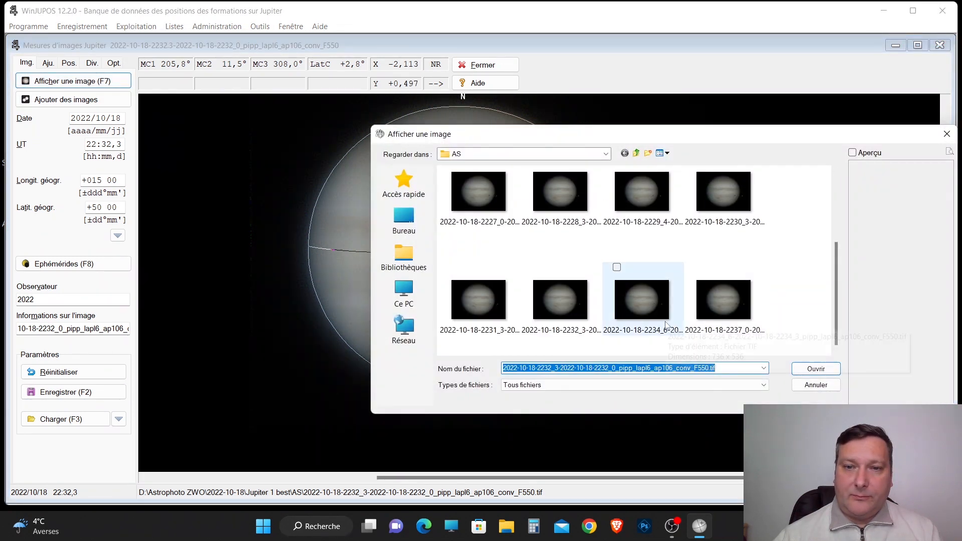
{"action": "left_click", "coordinate": [75, 392]}
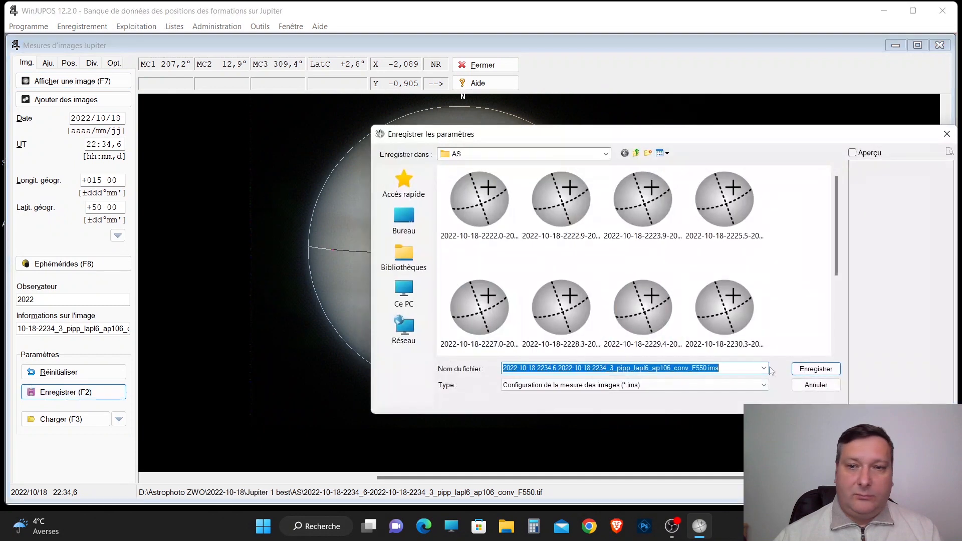
{"action": "left_click", "coordinate": [807, 373]}
{"action": "key", "text": "F7"}
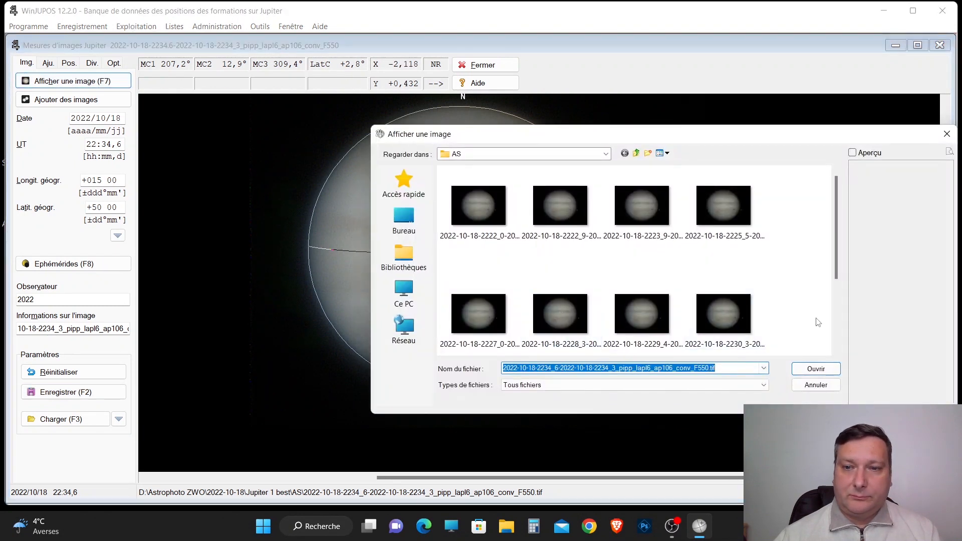
{"action": "left_click", "coordinate": [841, 330]}
{"action": "left_click", "coordinate": [742, 325]}
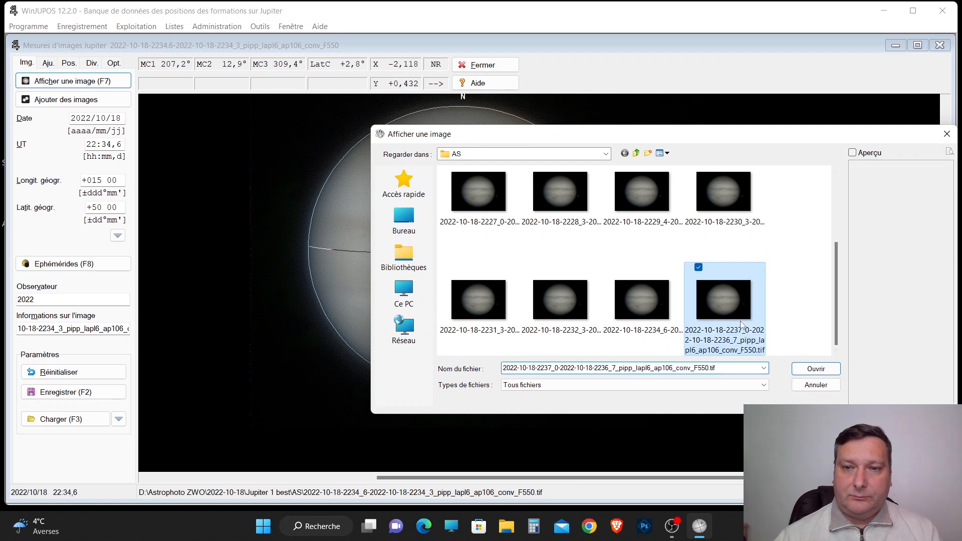
{"action": "left_click", "coordinate": [811, 370]}
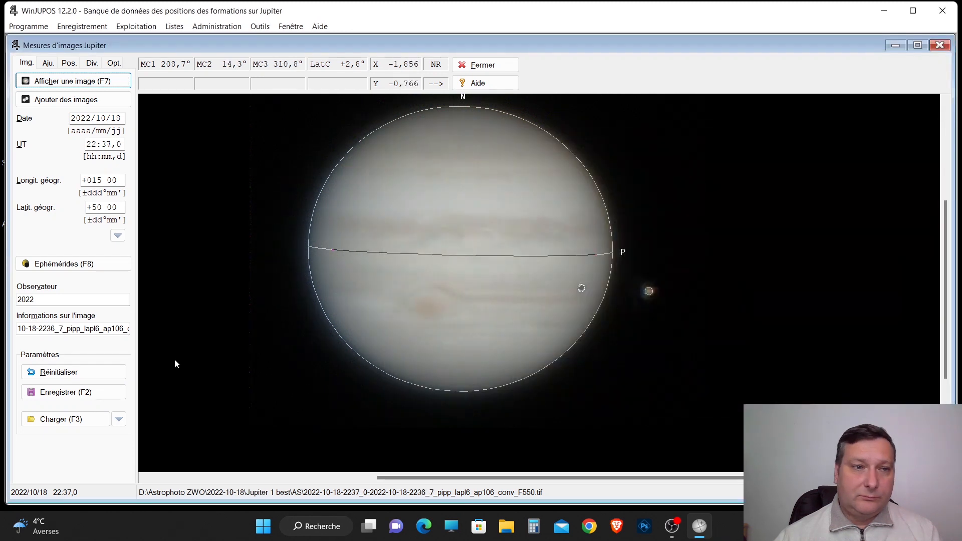
{"action": "left_click", "coordinate": [65, 392]}
{"action": "left_click", "coordinate": [804, 372]}
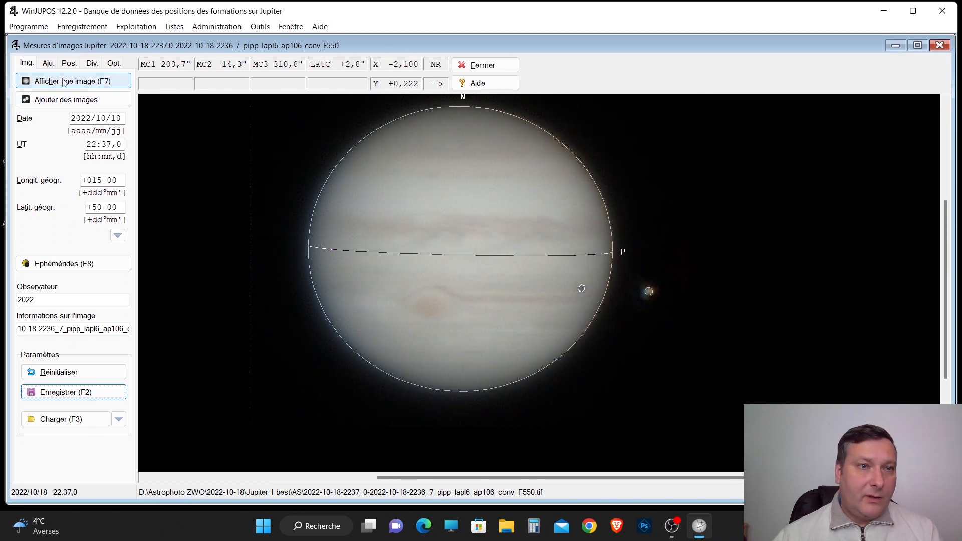
Set the gamma of the displayed Jupiter image to 1,00.
{"action": "left_click", "coordinate": [48, 63]}
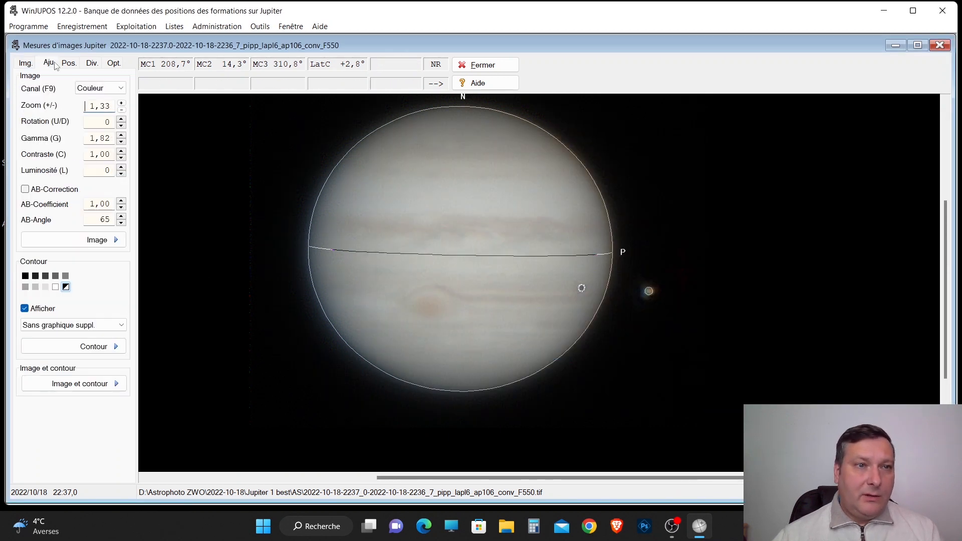
{"action": "left_click", "coordinate": [121, 142]}
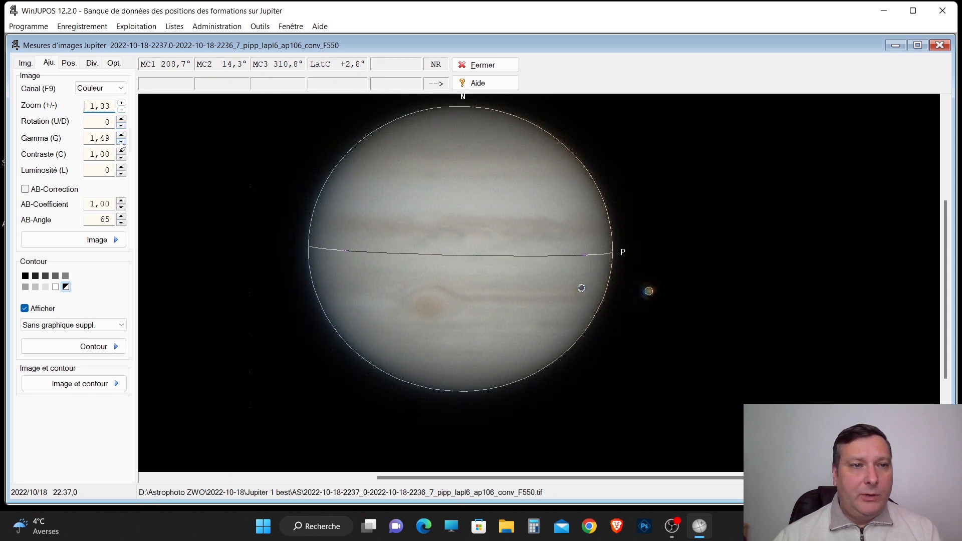
{"action": "left_click", "coordinate": [121, 142]}
{"action": "left_click", "coordinate": [121, 142]}
{"action": "left_click", "coordinate": [121, 142]}
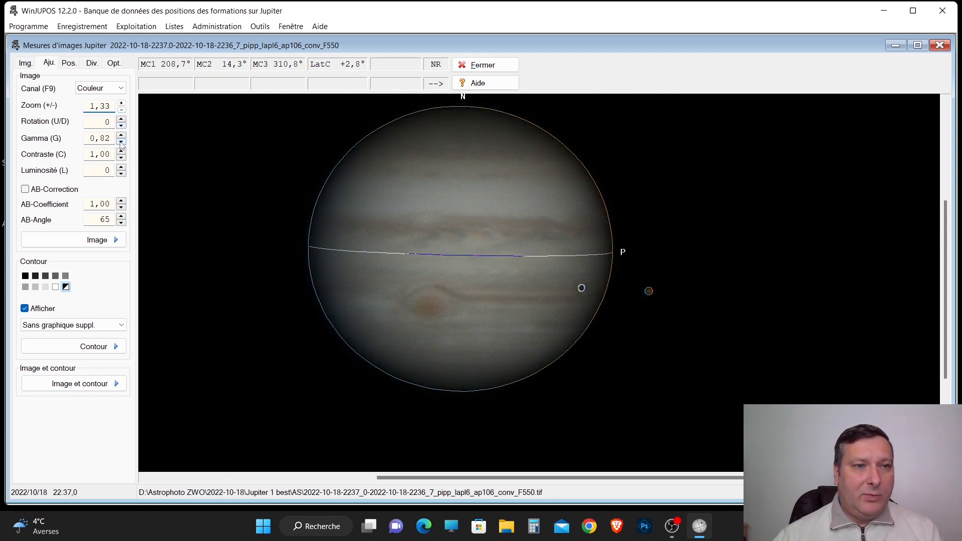
{"action": "left_click", "coordinate": [121, 135]}
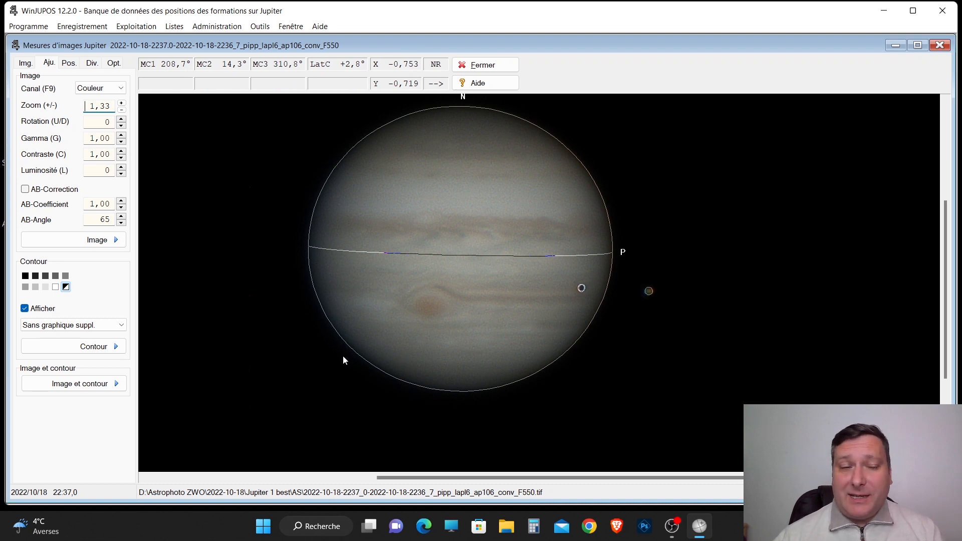
Switch to File Explorer and examine the saved files in D:\Astrophoto ZWO\2022-10-18\Jupiter 1 best\AS.
{"action": "left_click", "coordinate": [507, 528]}
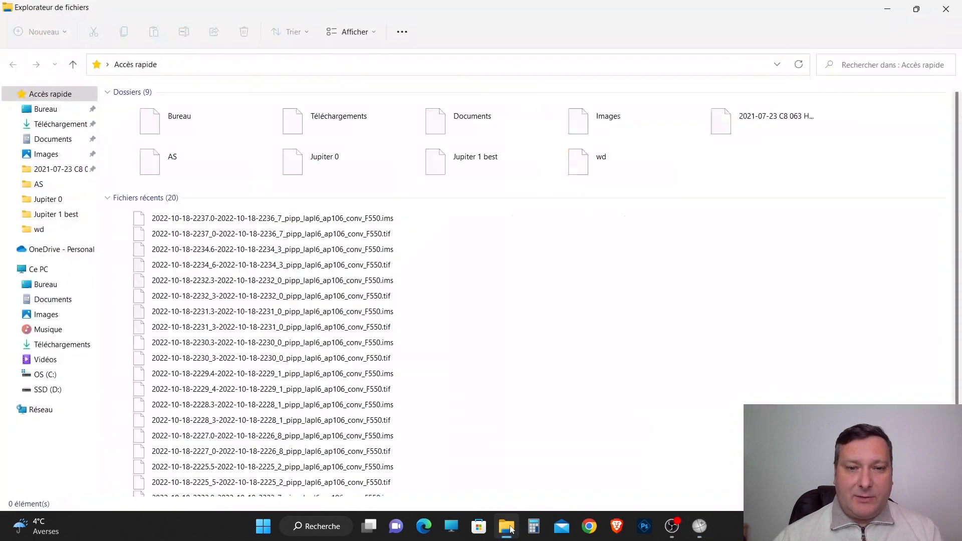
{"action": "left_click", "coordinate": [67, 390]}
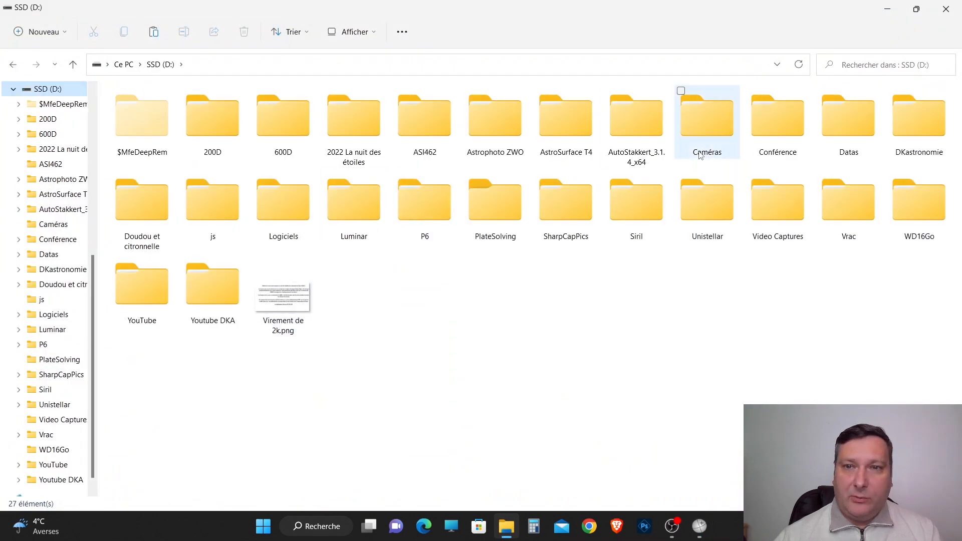
{"action": "double_click", "coordinate": [491, 137]}
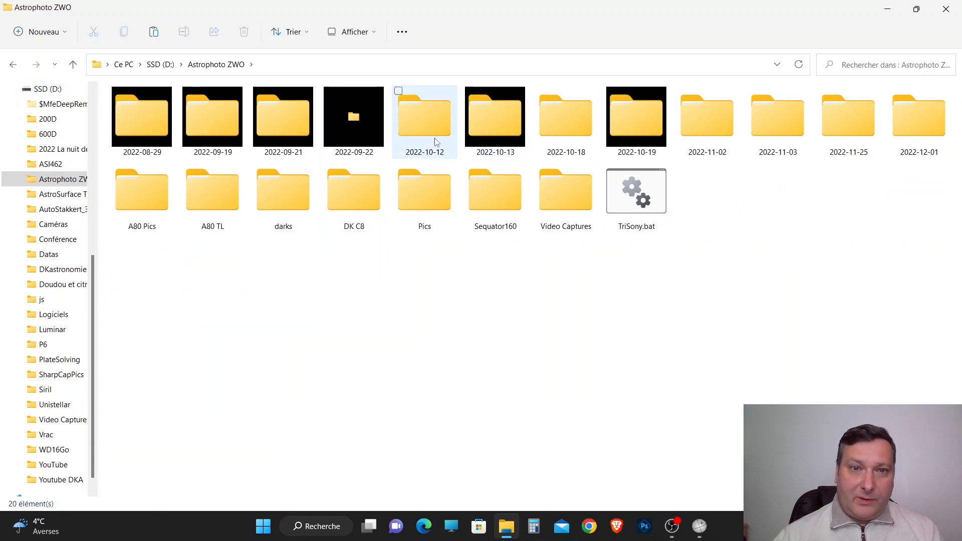
{"action": "double_click", "coordinate": [560, 130]}
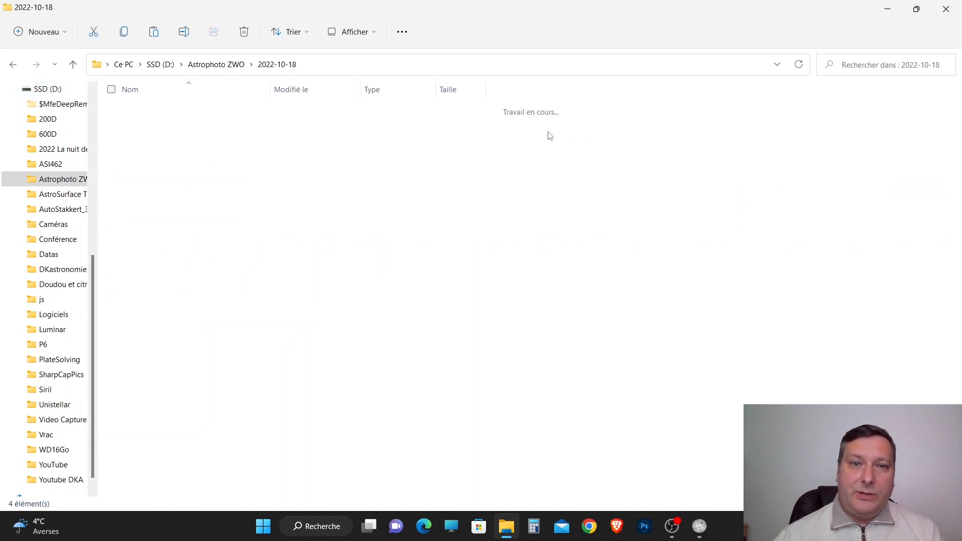
{"action": "left_click", "coordinate": [180, 140]}
{"action": "double_click", "coordinate": [180, 139]}
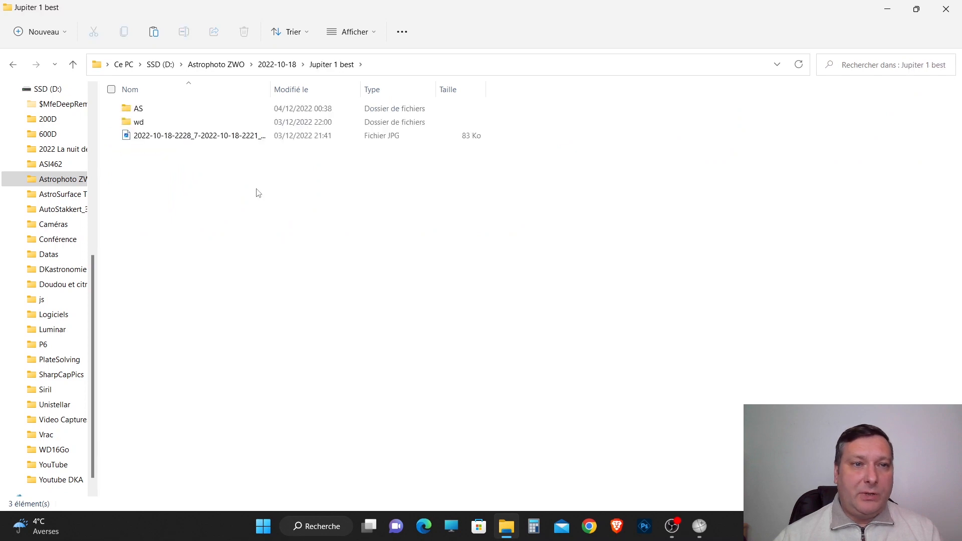
{"action": "double_click", "coordinate": [152, 110]}
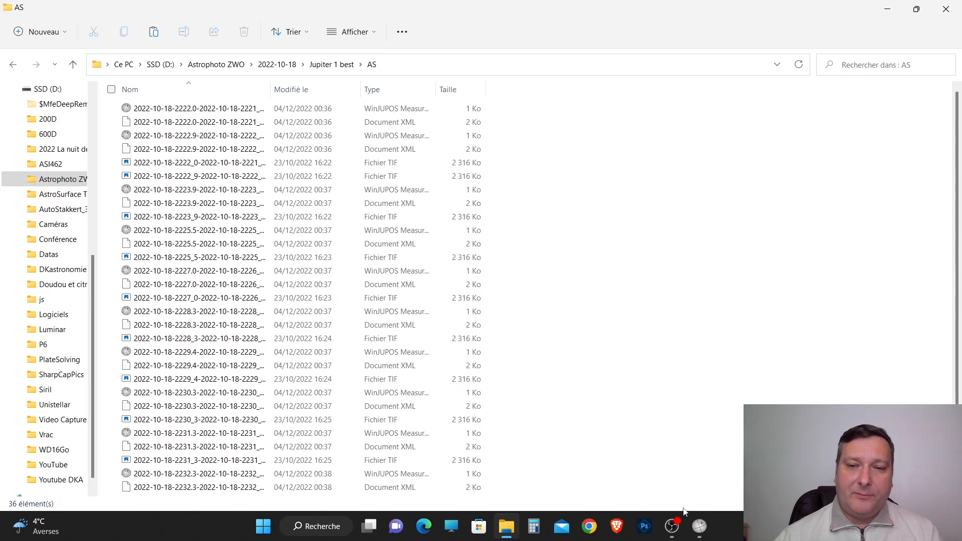
Switch back to WinJUPOS, open the image de-rotation tool (Dé-rotation d'images) and remove all image measurements from its list.
{"action": "left_click", "coordinate": [700, 526]}
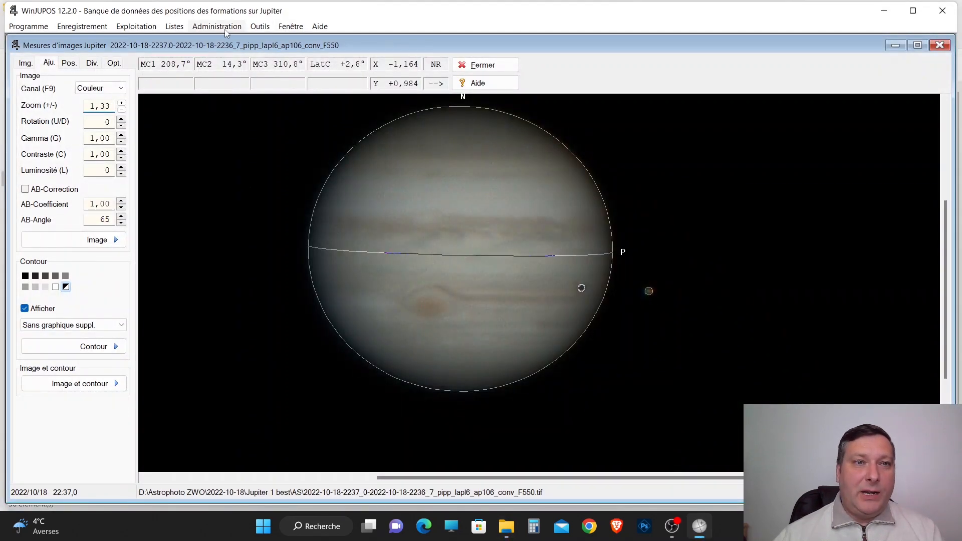
{"action": "left_click", "coordinate": [258, 27]}
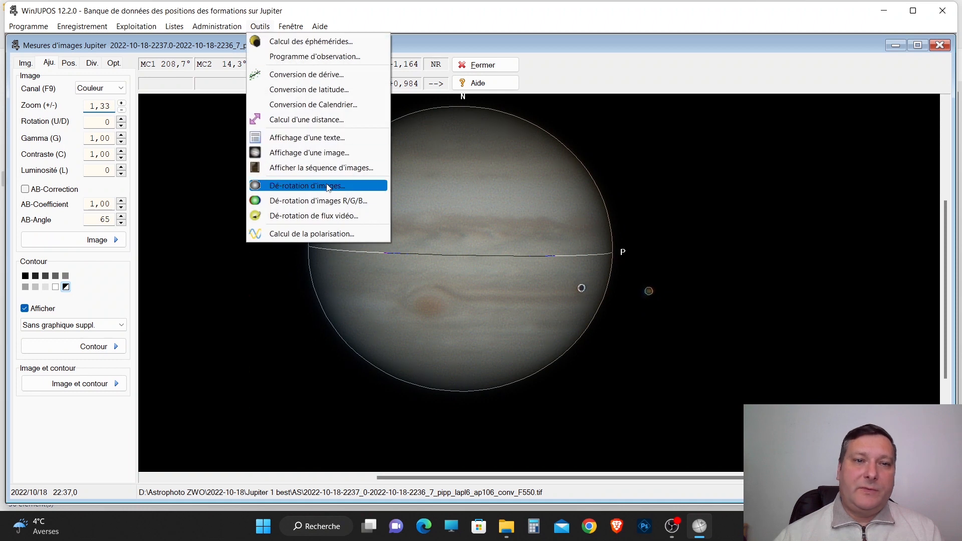
{"action": "left_click", "coordinate": [327, 185]}
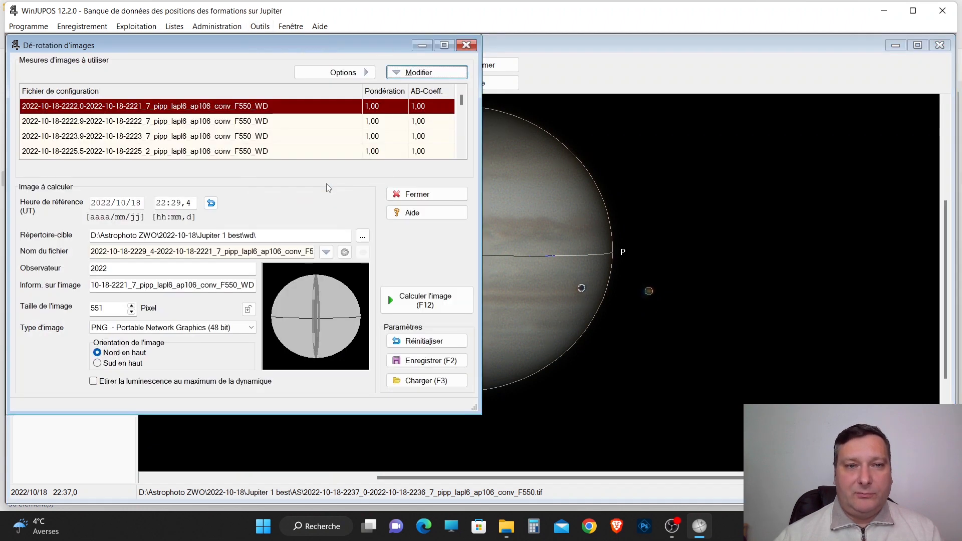
{"action": "left_click", "coordinate": [428, 73]}
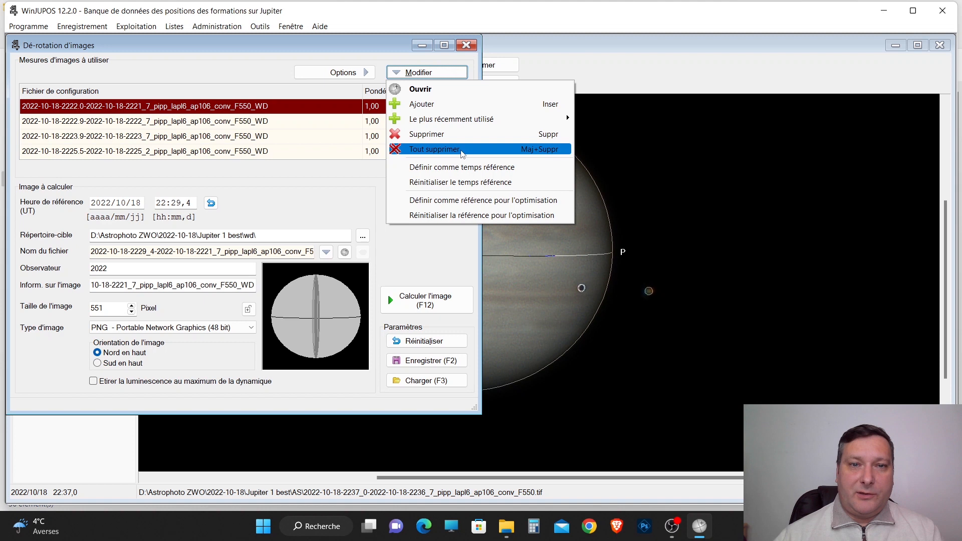
{"action": "left_click", "coordinate": [459, 150]}
{"action": "left_click", "coordinate": [459, 293]}
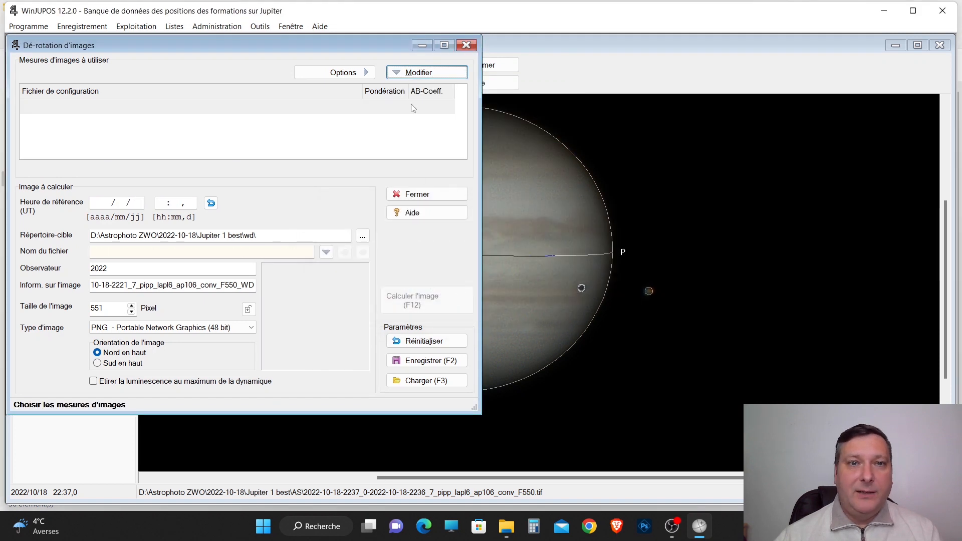
Add all image measurement files in the AS folder, from 2022-10-18-2222.0 through 2022-10-18-2237.0, to the de-rotation list.
{"action": "left_click", "coordinate": [421, 72]}
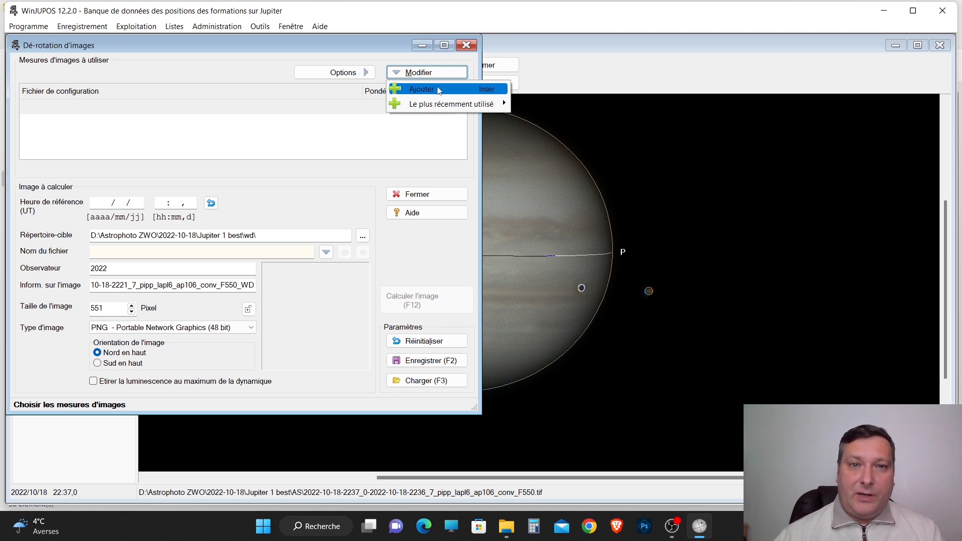
{"action": "left_click", "coordinate": [439, 90]}
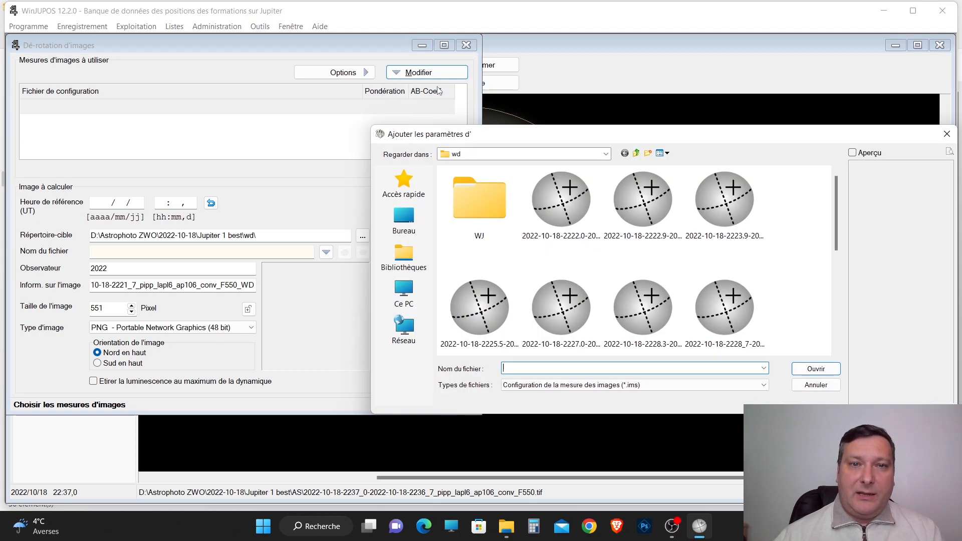
{"action": "left_click", "coordinate": [636, 153]}
{"action": "left_click", "coordinate": [466, 184]}
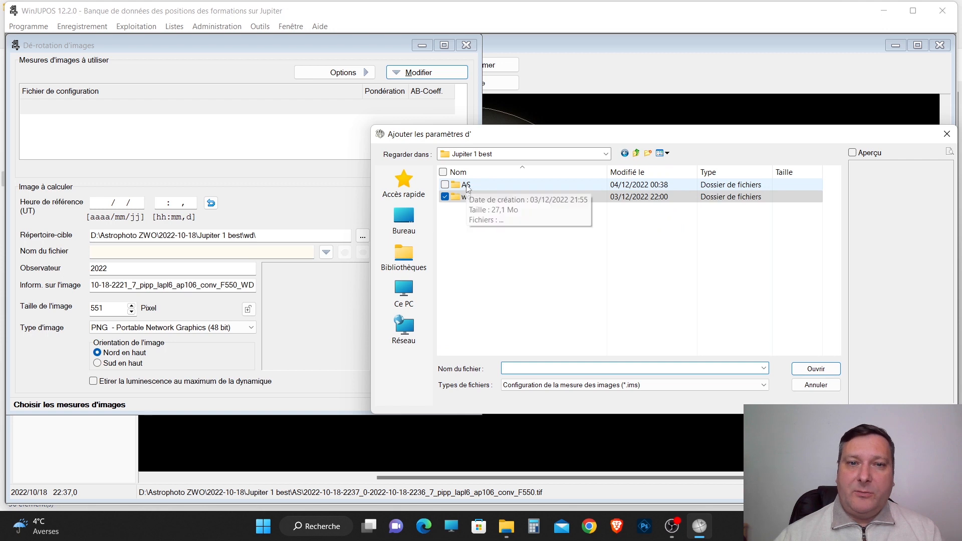
{"action": "double_click", "coordinate": [465, 184]}
{"action": "left_click", "coordinate": [494, 185]}
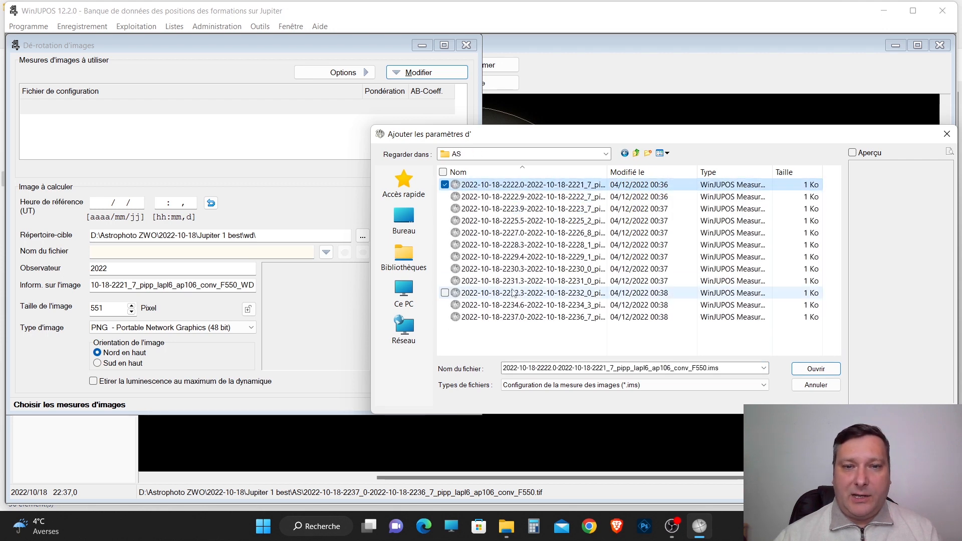
{"action": "left_click", "coordinate": [514, 318], "text": "shift"}
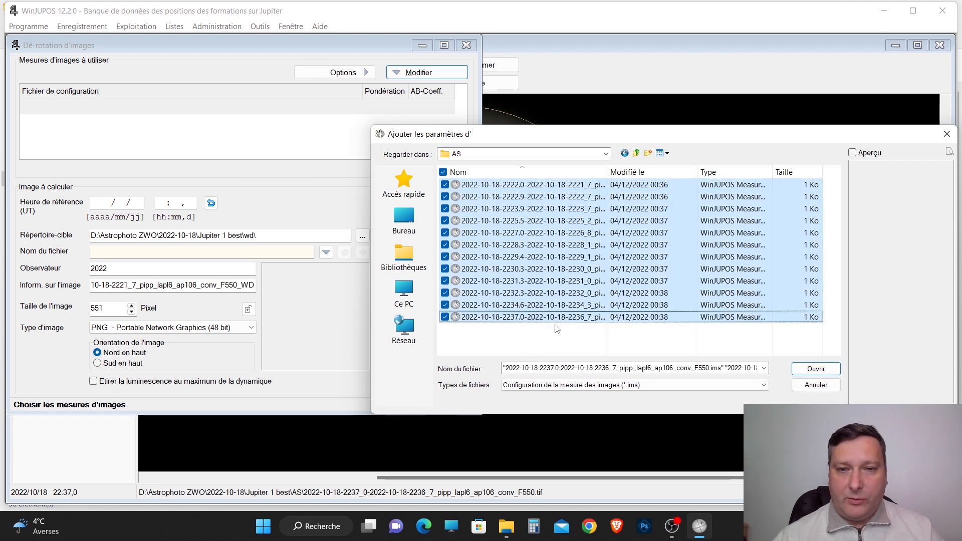
{"action": "left_click", "coordinate": [816, 369]}
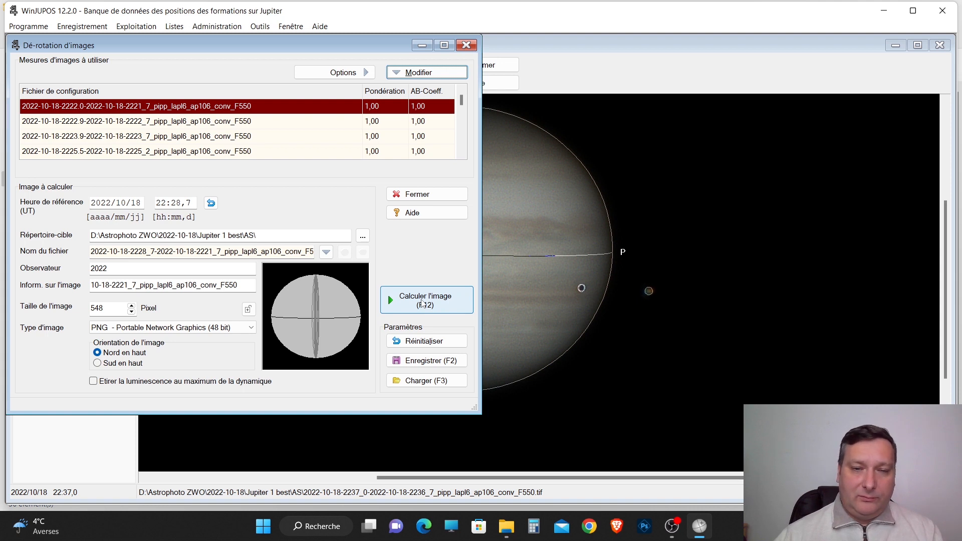
Calculate the de-rotated image and place its result window beside the de-rotation dialog.
{"action": "left_click", "coordinate": [423, 303]}
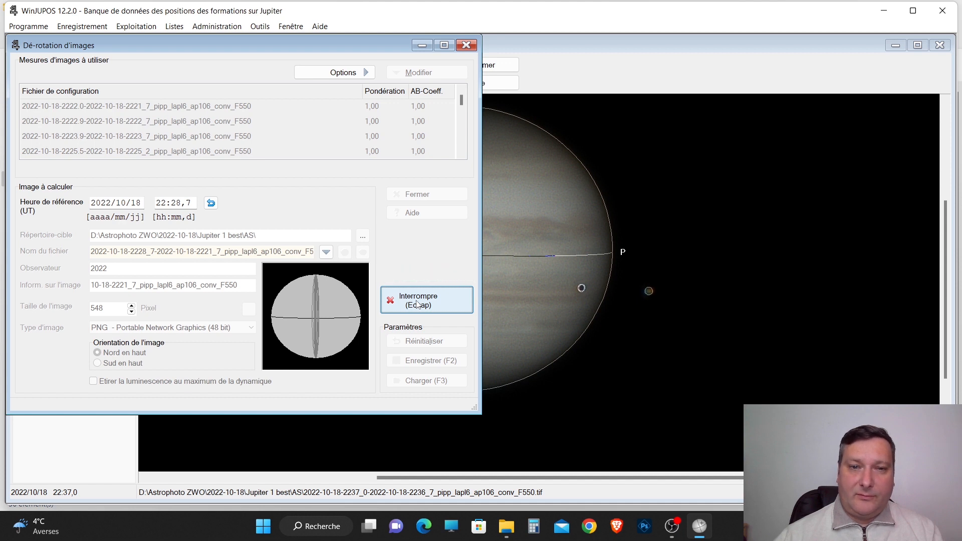
{"action": "left_click_drag", "start_coordinate": [173, 47], "coordinate": [654, 90]}
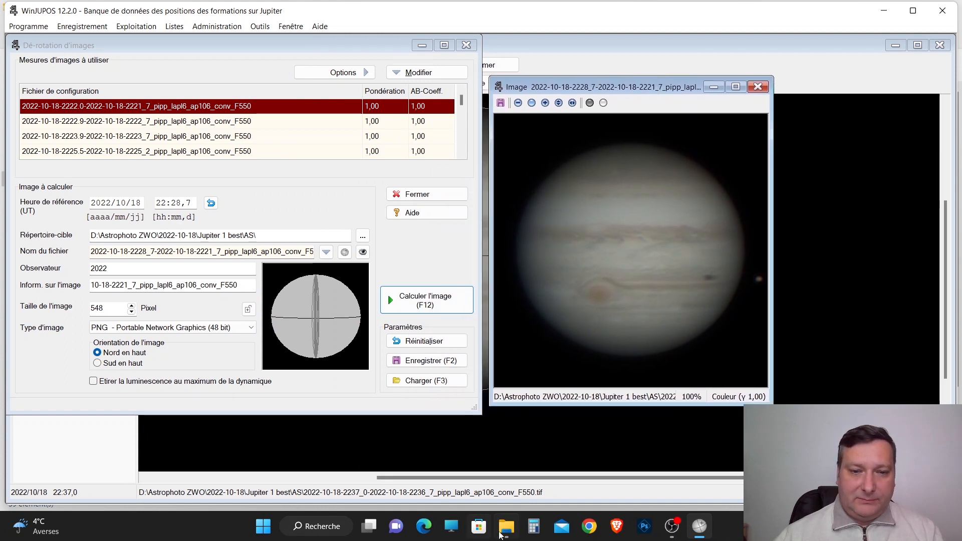
Switch to File Explorer and display the AS folder's files as large icons (Grandes icônes).
{"action": "left_click", "coordinate": [507, 527]}
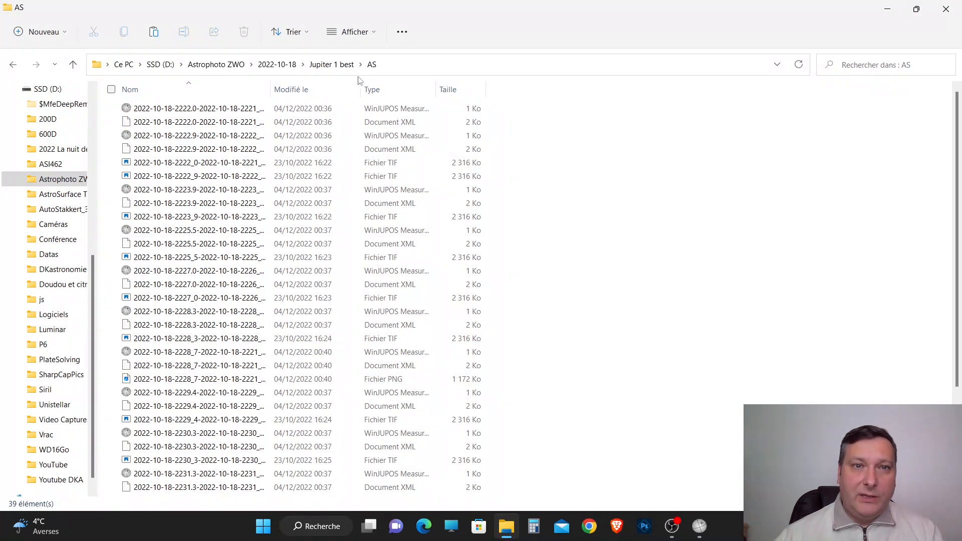
{"action": "left_click", "coordinate": [372, 37]}
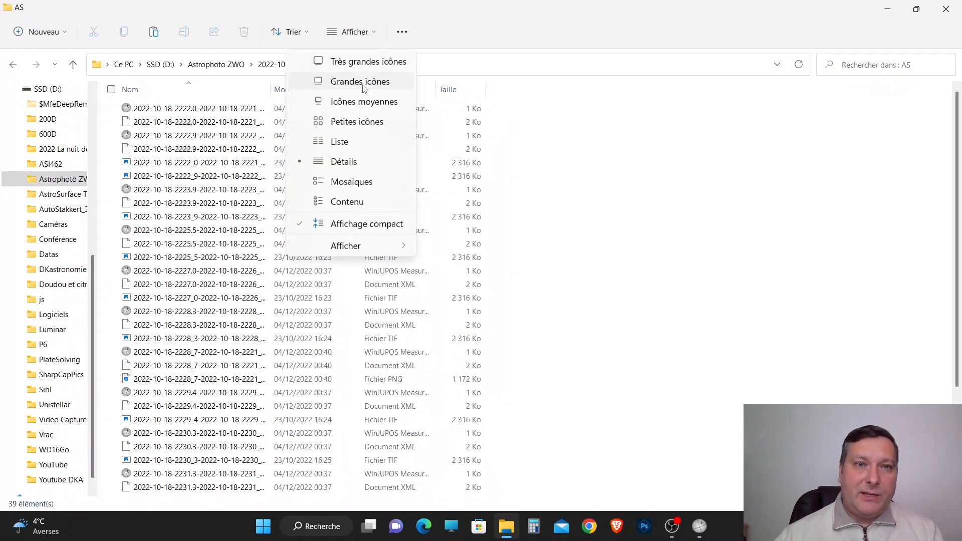
{"action": "left_click", "coordinate": [364, 86]}
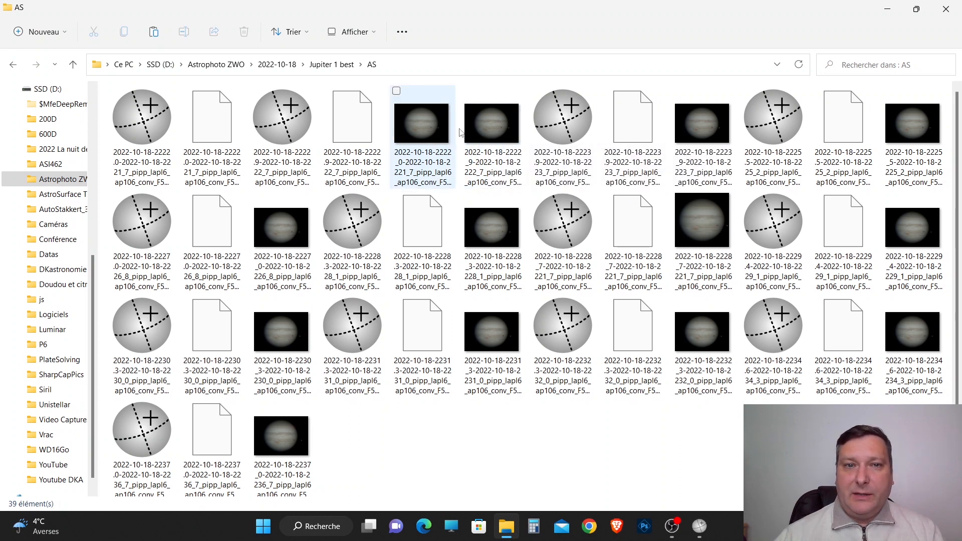
{"action": "left_click", "coordinate": [430, 139]}
{"action": "double_click", "coordinate": [429, 139]}
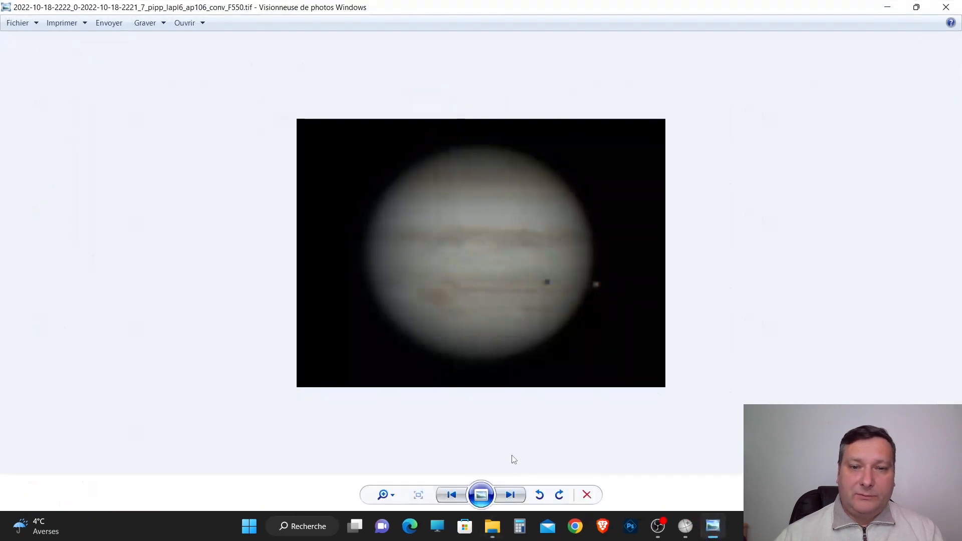
{"action": "left_click", "coordinate": [510, 495]}
{"action": "left_click", "coordinate": [510, 496]}
{"action": "left_click", "coordinate": [510, 496]}
{"action": "left_click", "coordinate": [511, 496]}
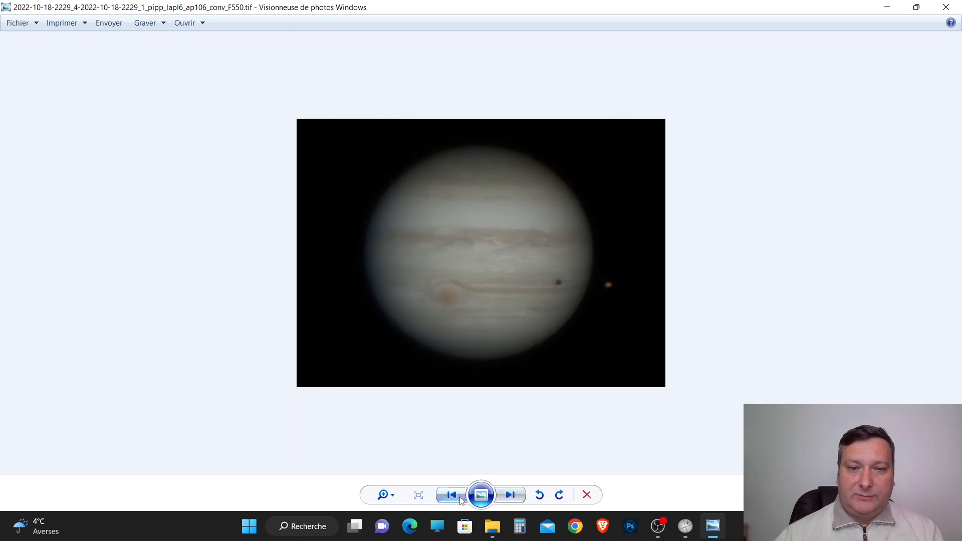
{"action": "left_click", "coordinate": [511, 495]}
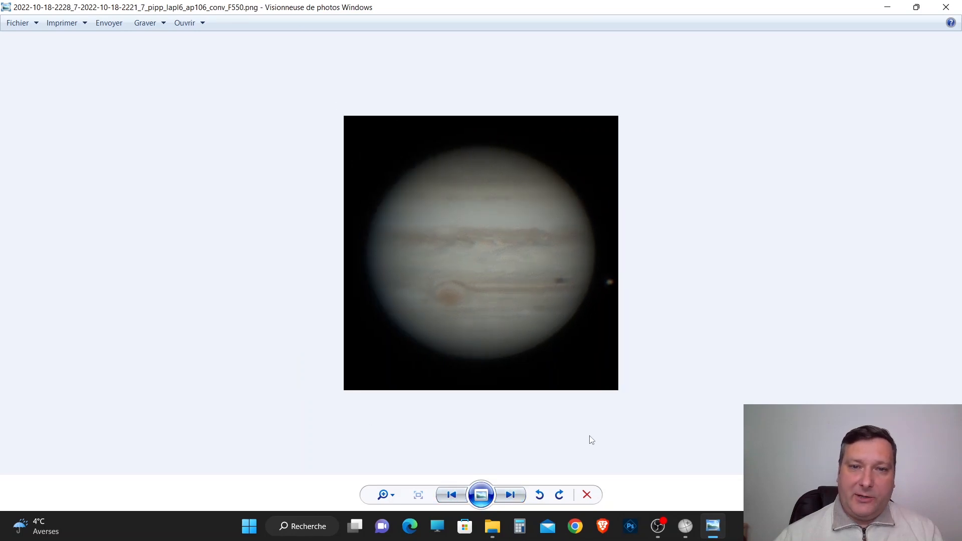
{"action": "left_click", "coordinate": [510, 499]}
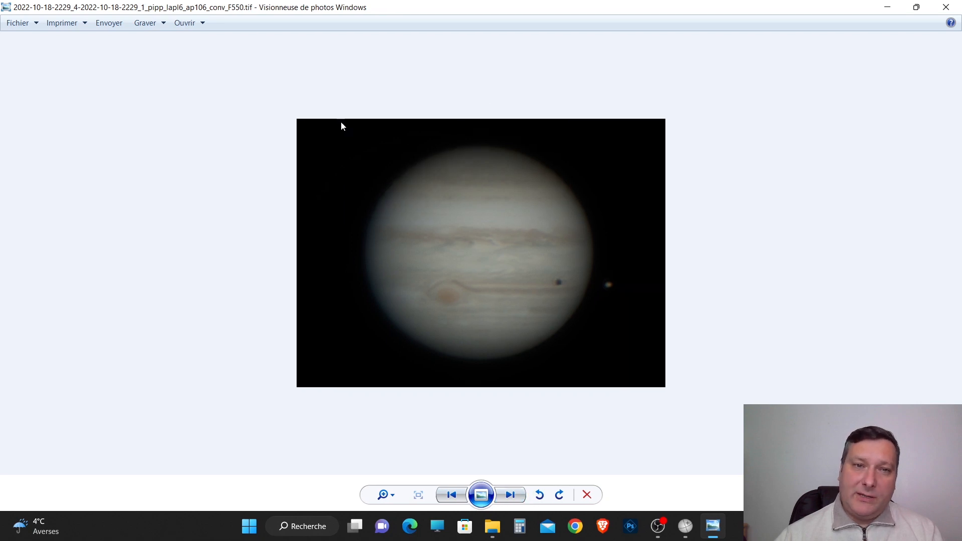
{"action": "left_click", "coordinate": [510, 497]}
{"action": "left_click", "coordinate": [510, 496]}
{"action": "left_click", "coordinate": [509, 496]}
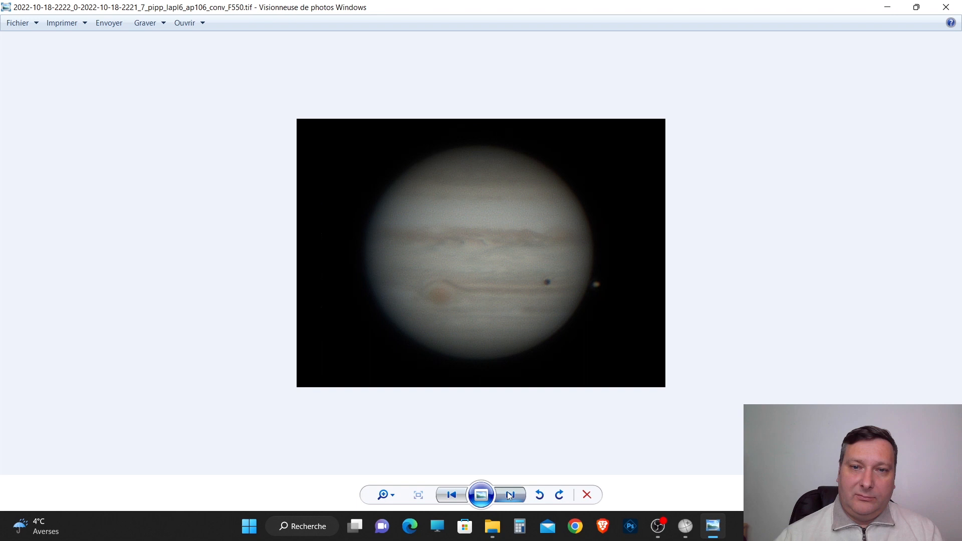
{"action": "left_click", "coordinate": [508, 494]}
{"action": "left_click", "coordinate": [509, 494]}
{"action": "left_click", "coordinate": [508, 495]}
{"action": "left_click", "coordinate": [509, 494]}
{"action": "left_click", "coordinate": [508, 492]}
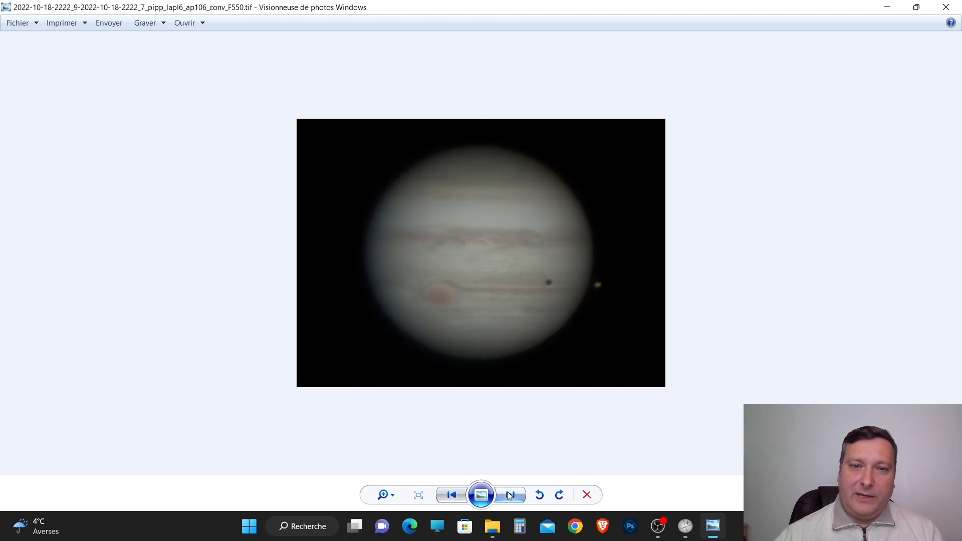
{"action": "left_click", "coordinate": [946, 7]}
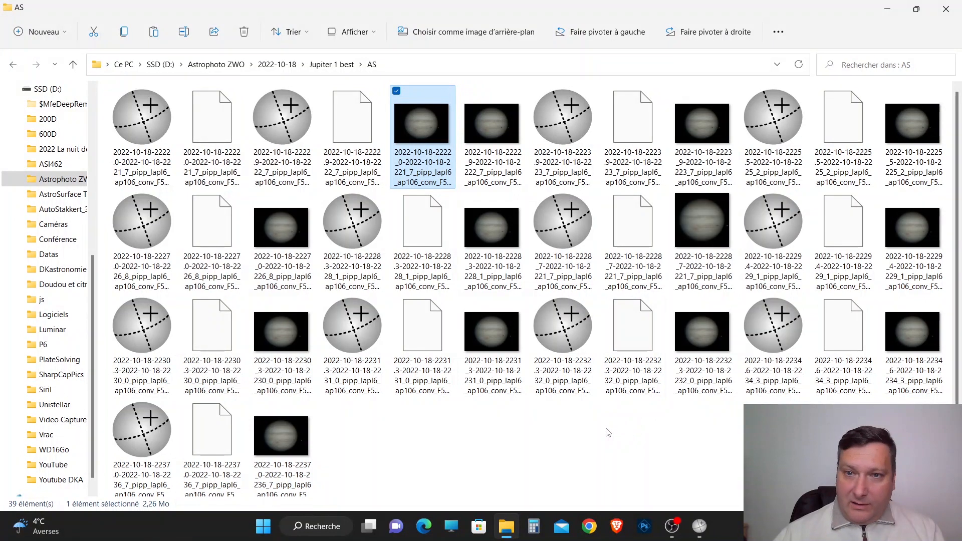
{"action": "left_click", "coordinate": [713, 236]}
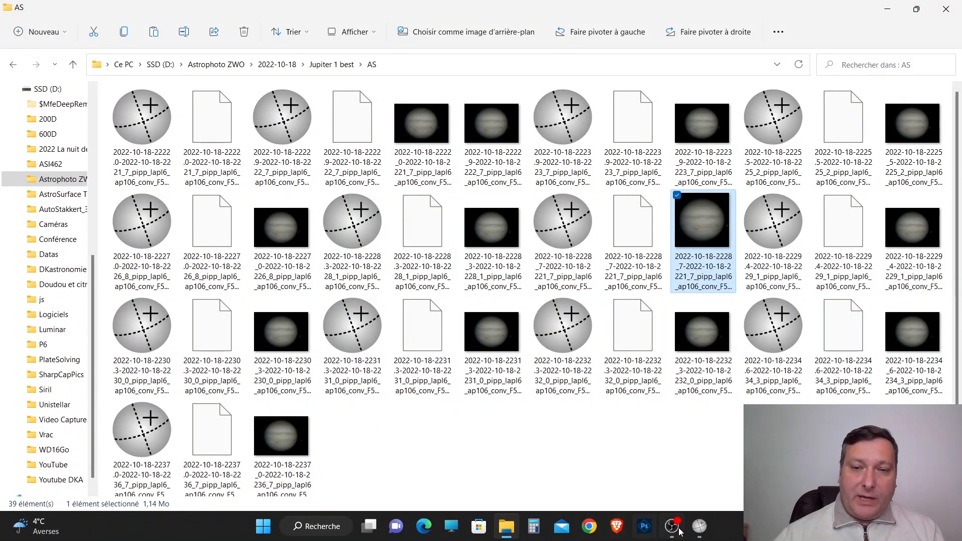
Switch back to WinJUPOS and save the de-rotated image in the AS folder under the name jupi.
{"action": "left_click", "coordinate": [700, 527]}
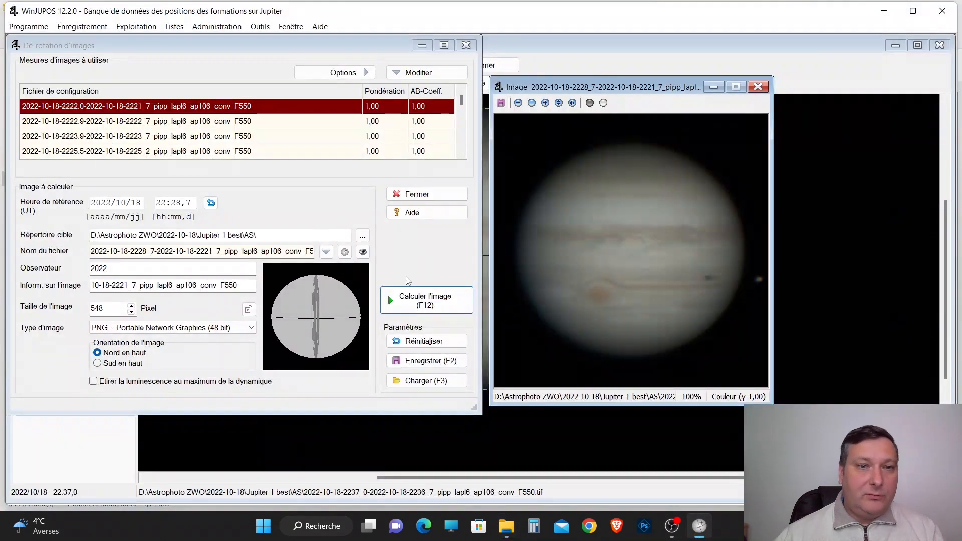
{"action": "left_click", "coordinate": [501, 103]}
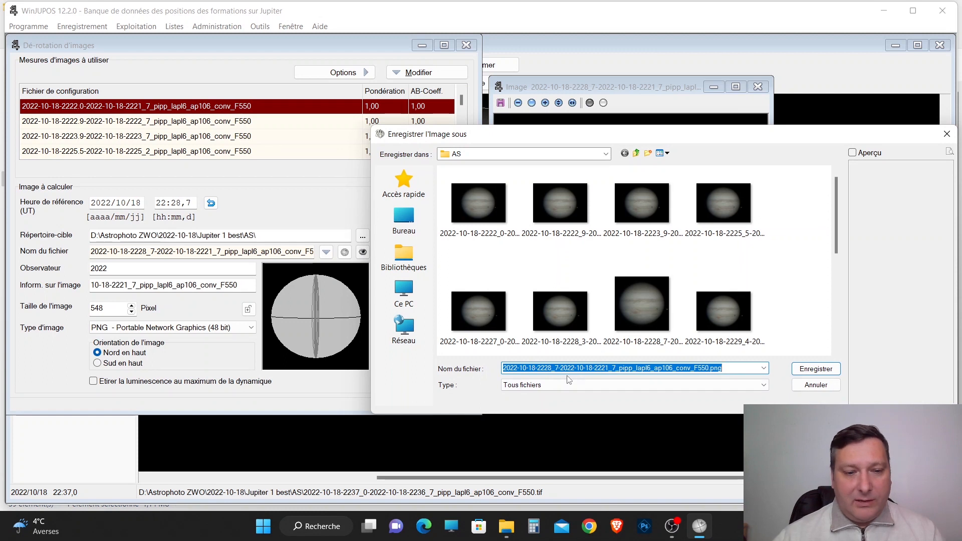
{"action": "type", "text": "ju"}
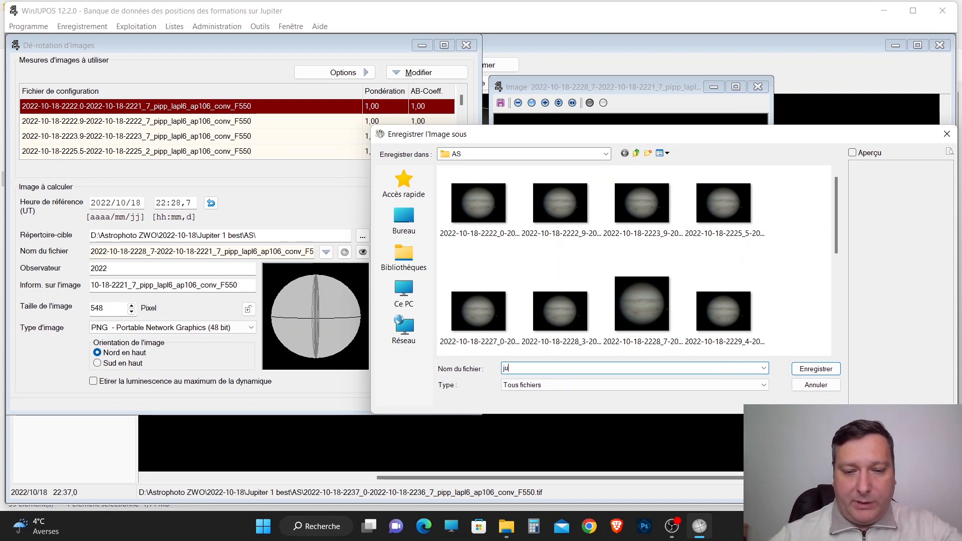
{"action": "type", "text": "pi"}
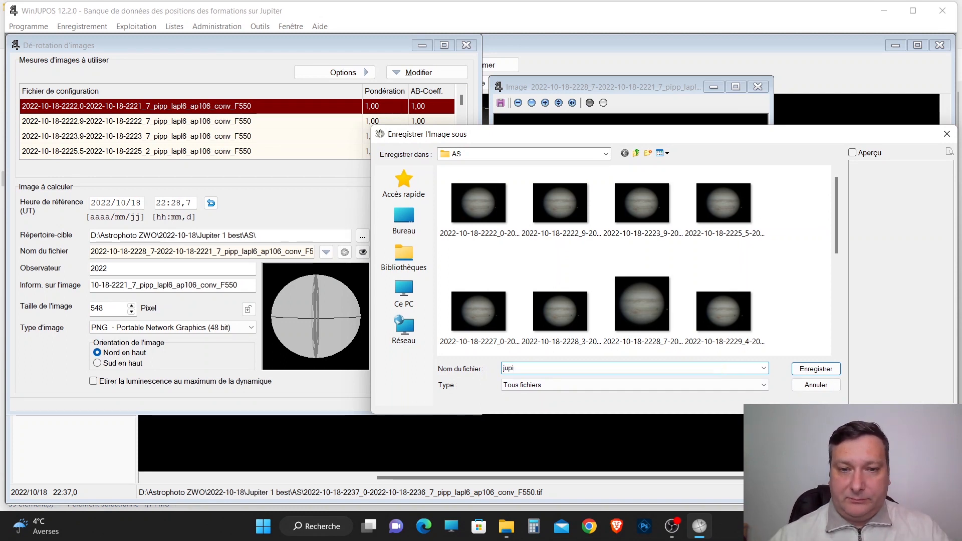
{"action": "left_click", "coordinate": [803, 371]}
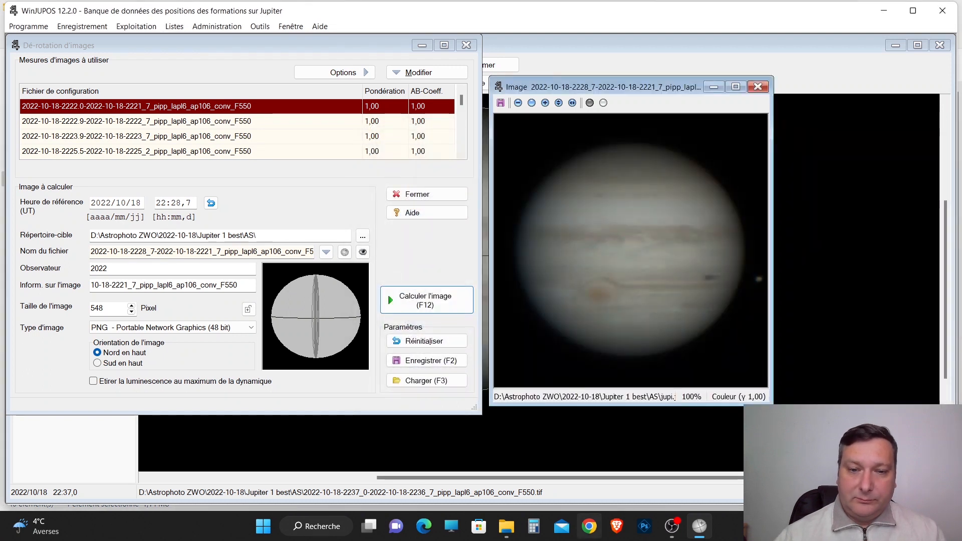
Switch to File Explorer and open jupi.jpg from the AS folder to examine the de-rotated result.
{"action": "left_click", "coordinate": [506, 527]}
{"action": "left_click", "coordinate": [364, 456]}
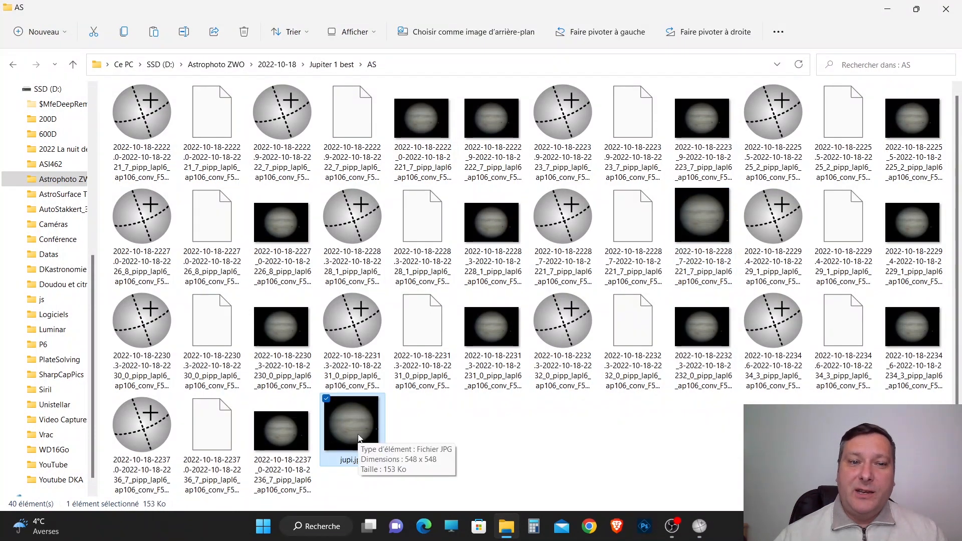
{"action": "double_click", "coordinate": [359, 438]}
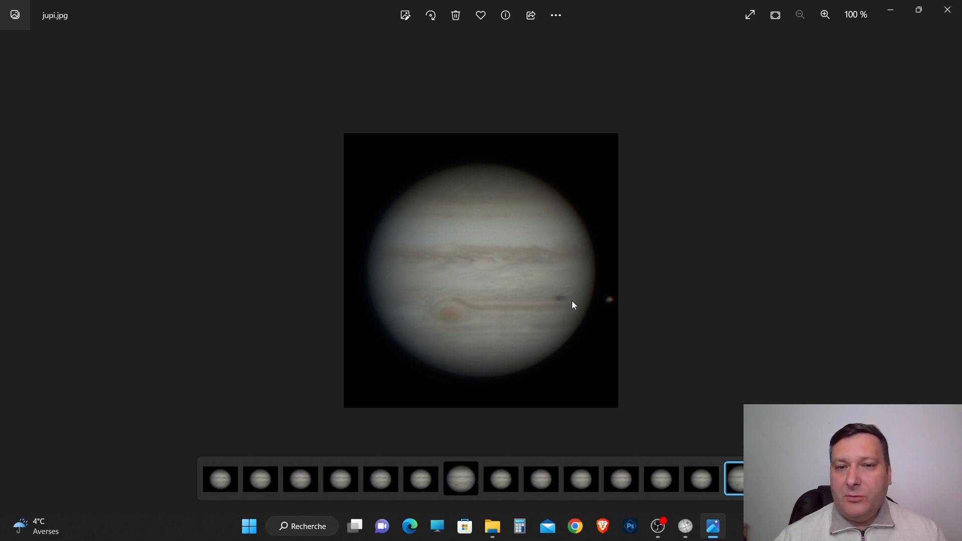
{"action": "left_click", "coordinate": [949, 12]}
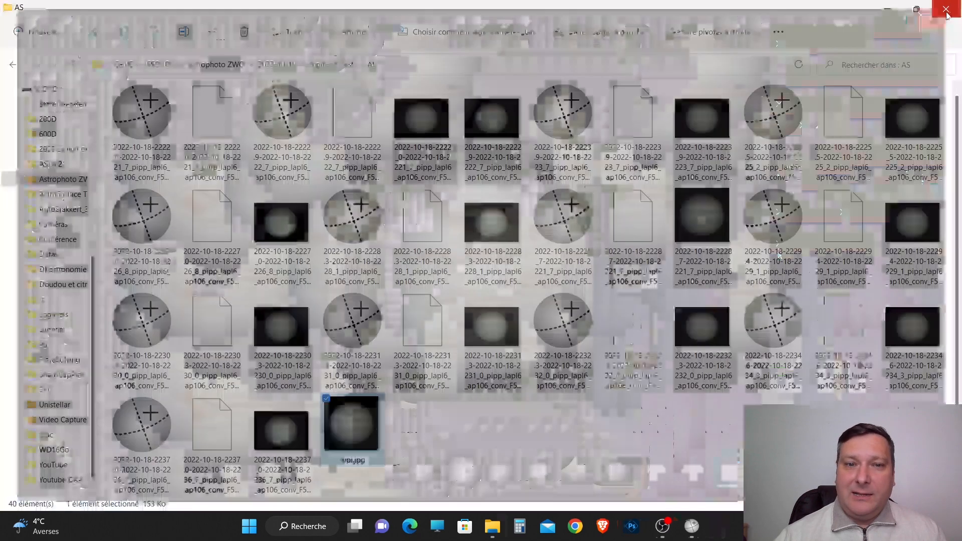
{"action": "right_click", "coordinate": [540, 464]}
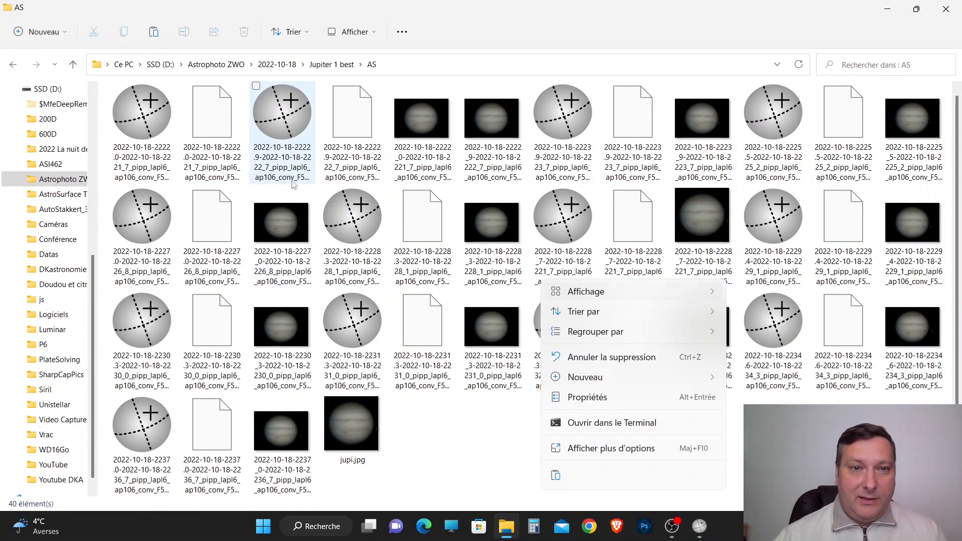
{"action": "double_click", "coordinate": [405, 120]}
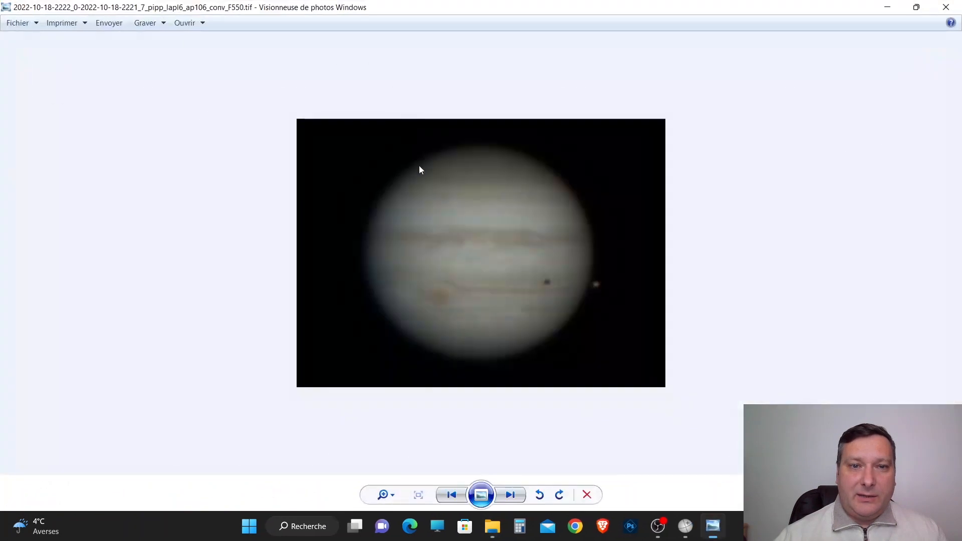
{"action": "left_click", "coordinate": [918, 7]}
{"action": "left_click_drag", "start_coordinate": [659, 40], "coordinate": [243, 30]}
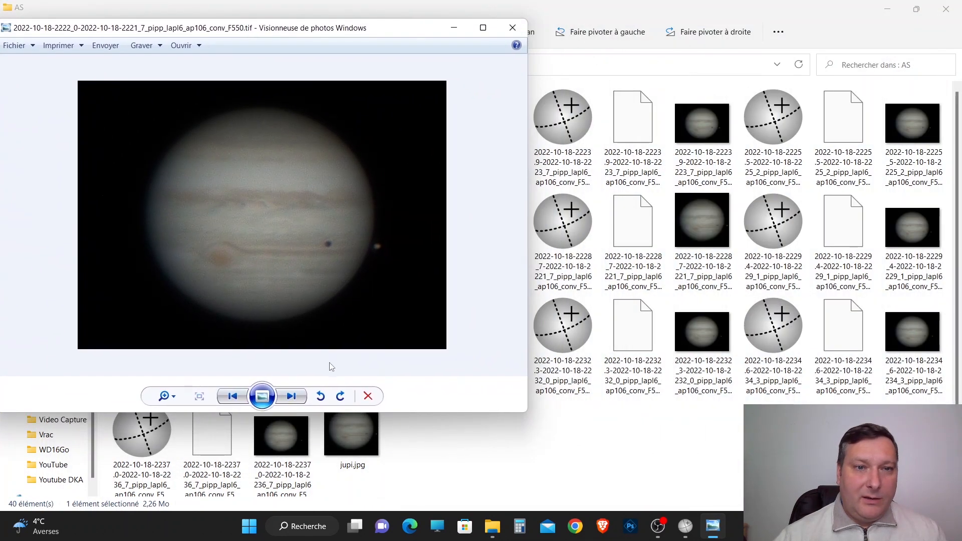
{"action": "double_click", "coordinate": [355, 458]}
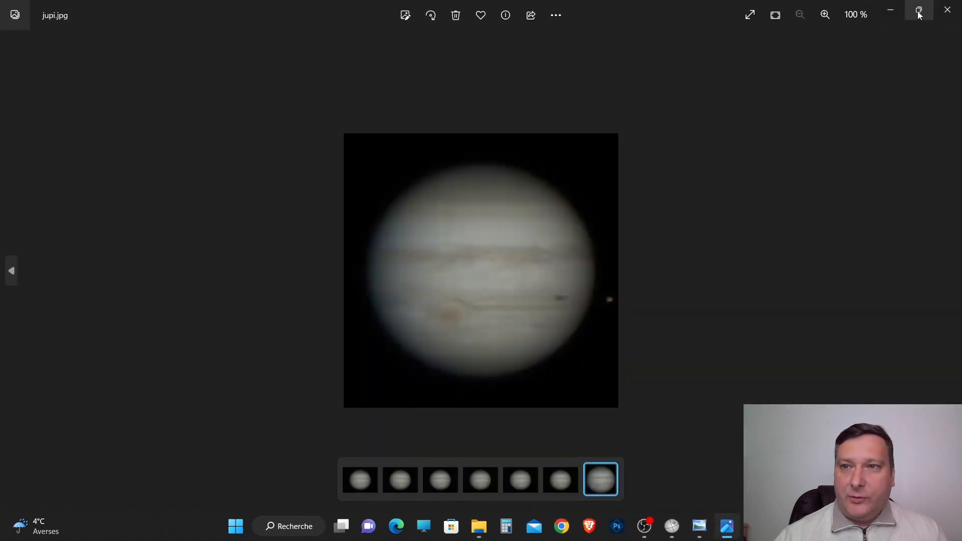
{"action": "left_click", "coordinate": [917, 9]}
{"action": "left_click_drag", "start_coordinate": [191, 165], "coordinate": [690, 98]}
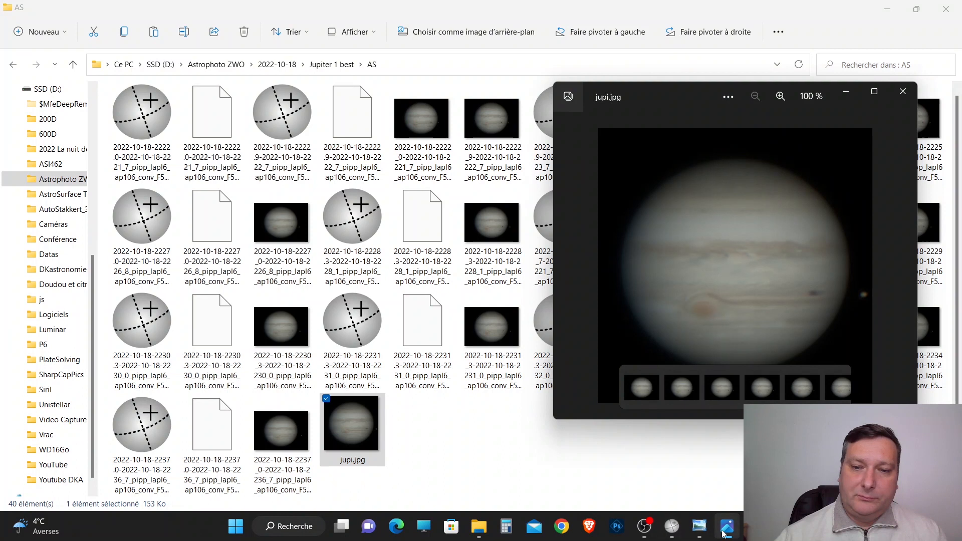
{"action": "left_click", "coordinate": [701, 528]}
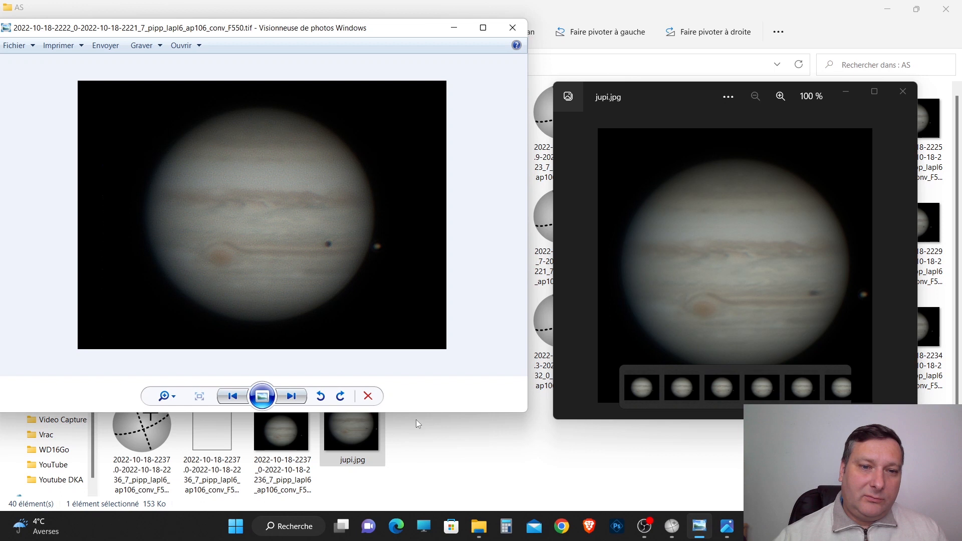
{"action": "left_click_drag", "start_coordinate": [412, 414], "coordinate": [412, 540]}
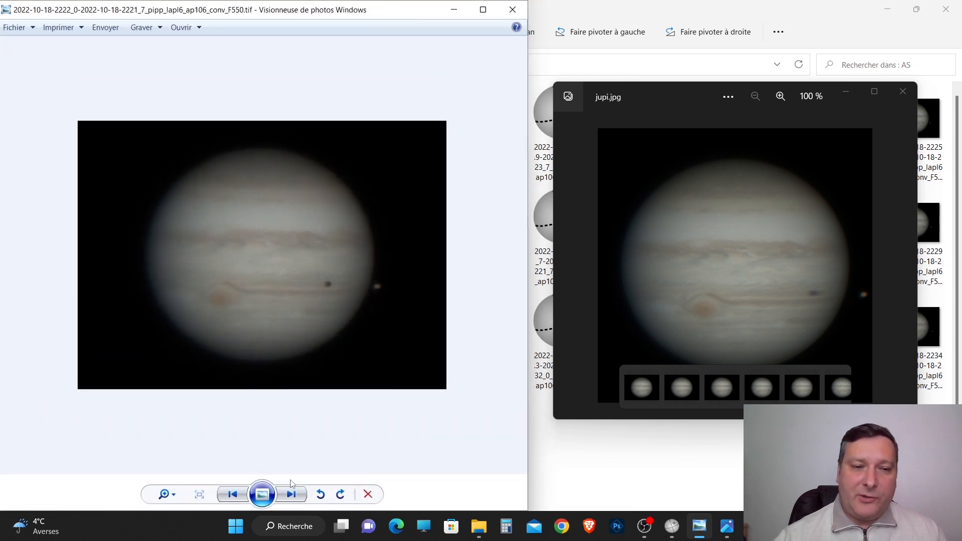
{"action": "left_click", "coordinate": [175, 495]}
{"action": "left_click_drag", "start_coordinate": [176, 495], "coordinate": [184, 474]}
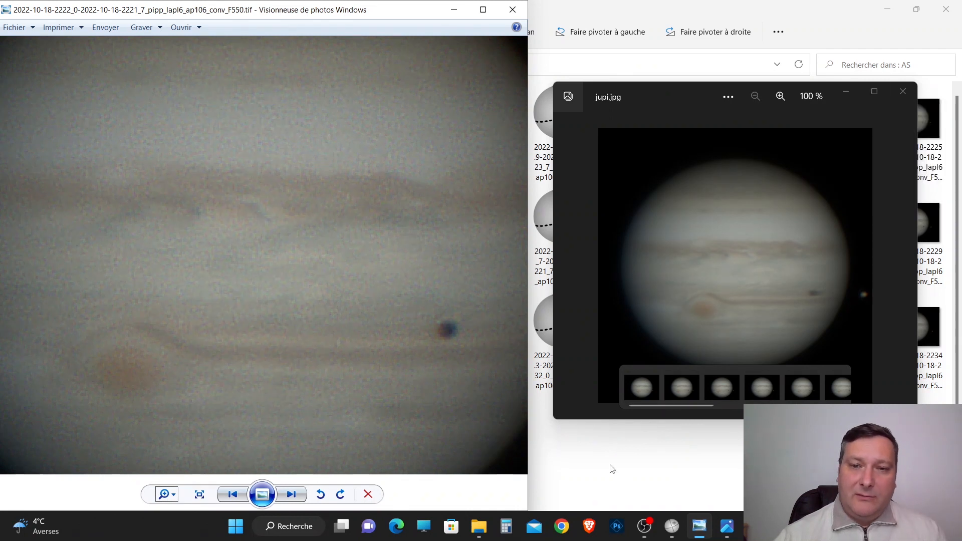
Open the Windows calculator, compute the square root of 12, and close it.
{"action": "left_click", "coordinate": [507, 527]}
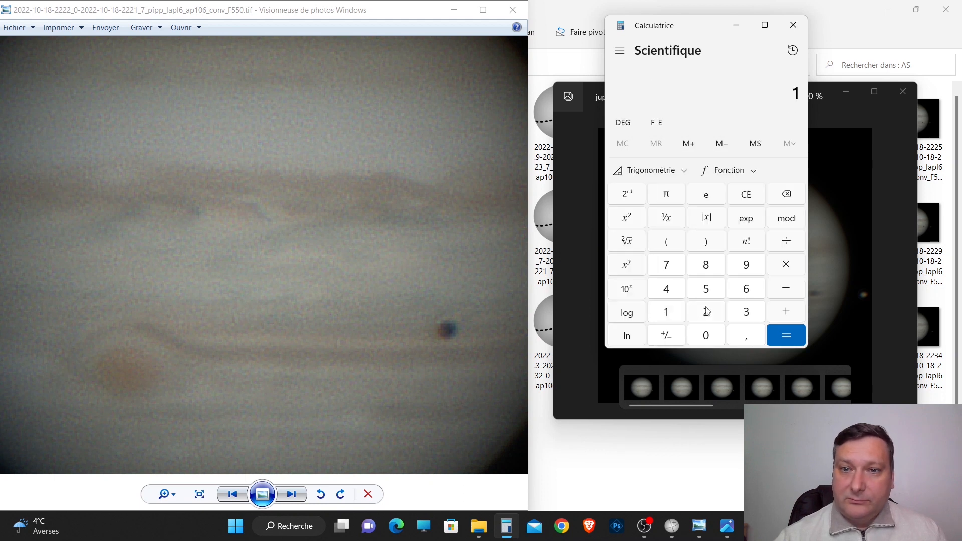
{"action": "left_click", "coordinate": [707, 311]}
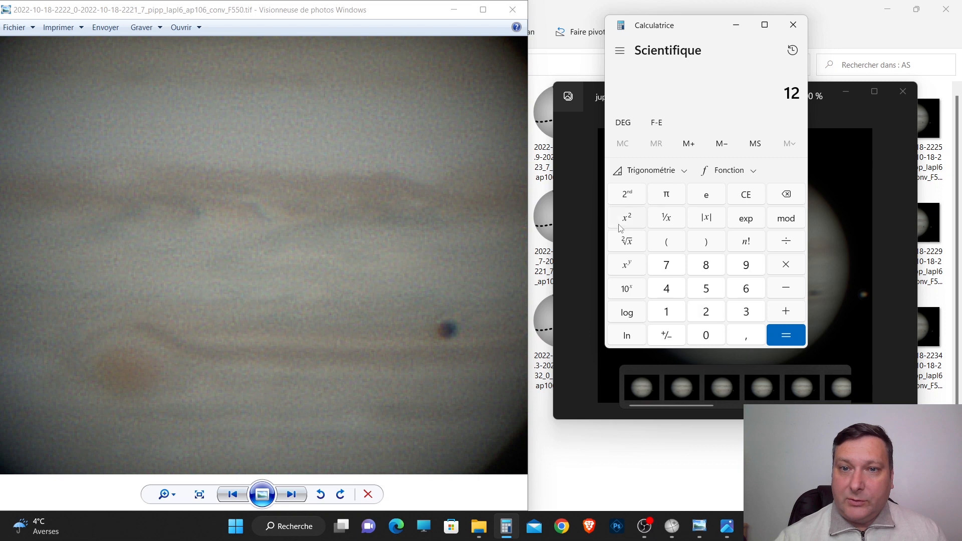
{"action": "left_click", "coordinate": [628, 243]}
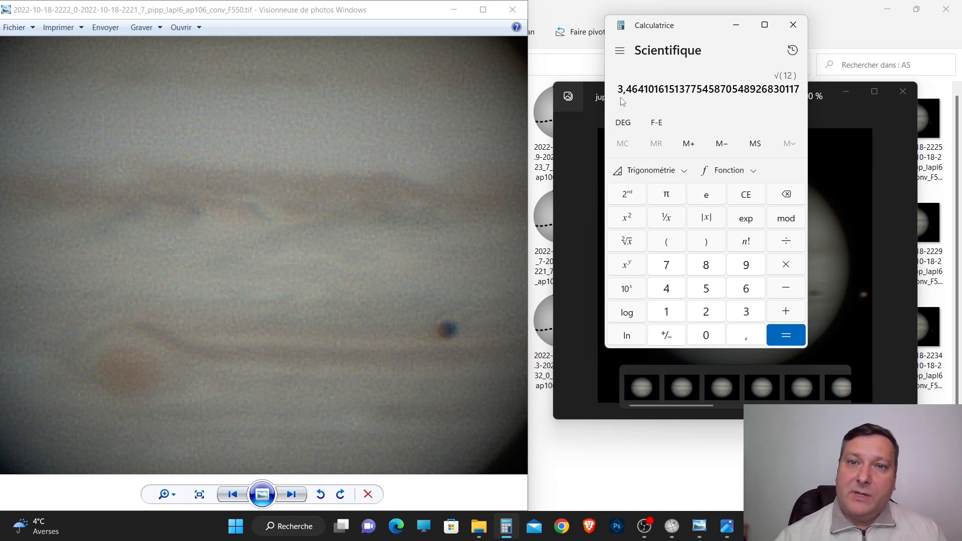
{"action": "left_click", "coordinate": [789, 28]}
Zoom in on jupi.jpg to inspect the cloud belts and the moon shadow near Jupiter's limb, then return it to full view.
{"action": "scroll", "coordinate": [767, 264], "scroll_direction": "up", "scroll_amount": 4}
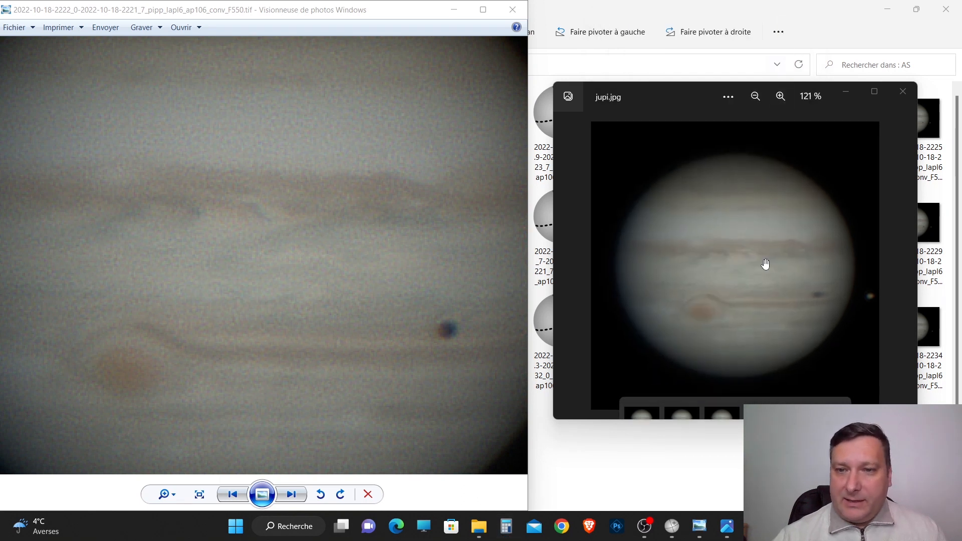
{"action": "scroll", "coordinate": [765, 264], "scroll_direction": "up", "scroll_amount": 6}
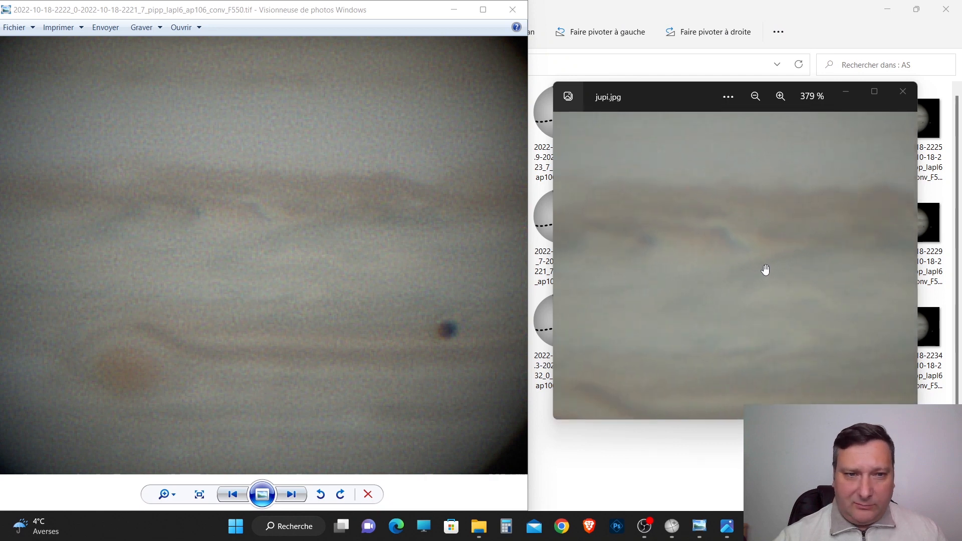
{"action": "scroll", "coordinate": [762, 272], "scroll_direction": "down", "scroll_amount": 2}
{"action": "left_click_drag", "start_coordinate": [784, 309], "coordinate": [651, 318]}
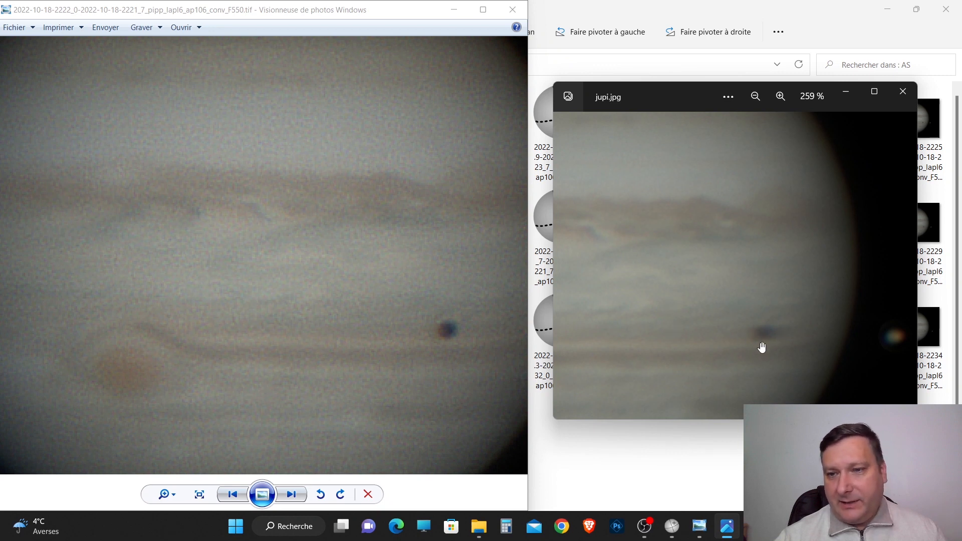
{"action": "scroll", "coordinate": [698, 324], "scroll_direction": "down", "scroll_amount": 3}
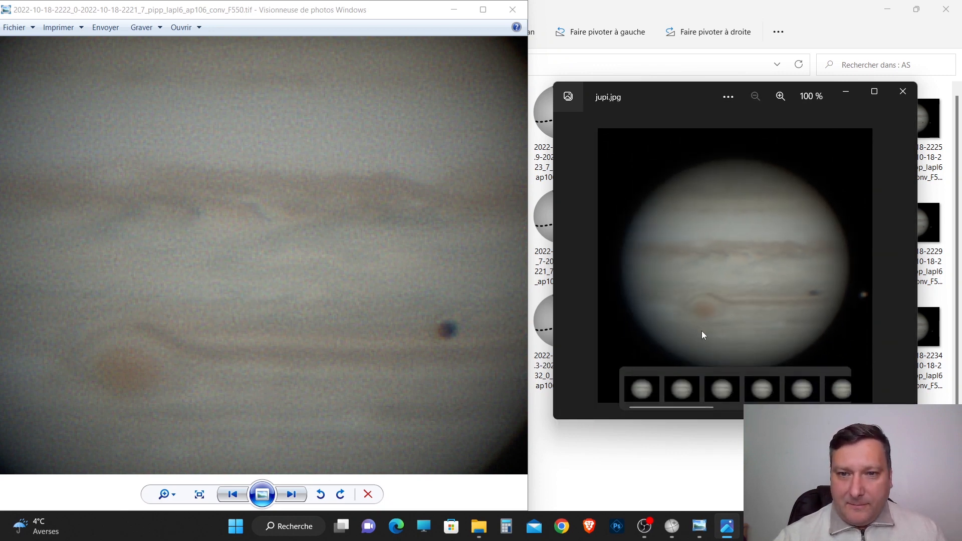
{"action": "scroll", "coordinate": [705, 332], "scroll_direction": "up", "scroll_amount": 1}
{"action": "scroll", "coordinate": [705, 332], "scroll_direction": "up", "scroll_amount": 4}
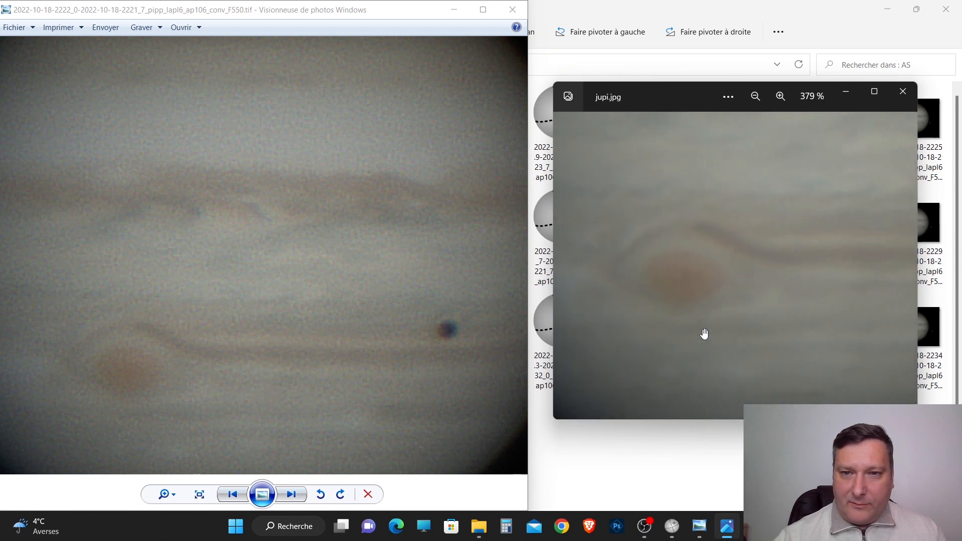
{"action": "scroll", "coordinate": [168, 376], "scroll_direction": "up", "scroll_amount": 3}
{"action": "left_click_drag", "start_coordinate": [165, 376], "coordinate": [262, 260]}
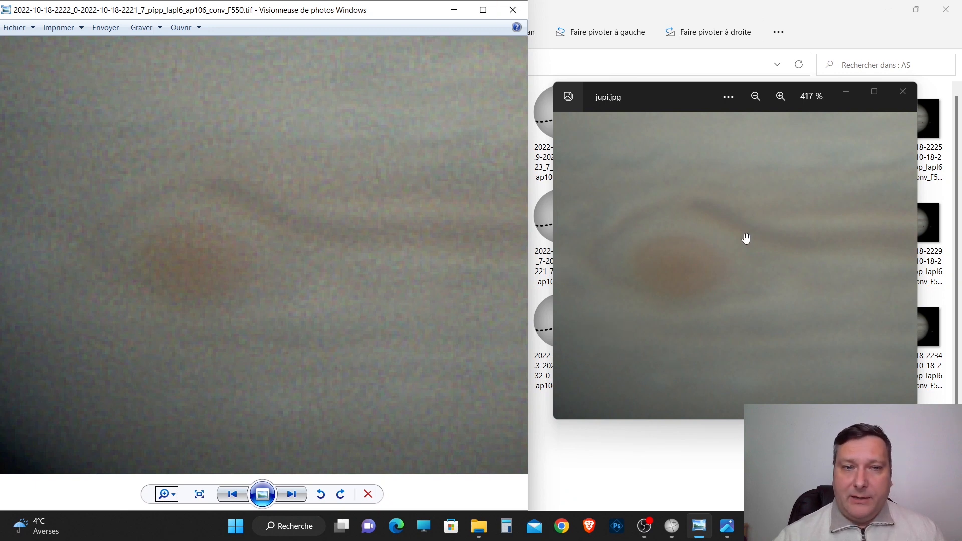
{"action": "scroll", "coordinate": [732, 273], "scroll_direction": "down", "scroll_amount": 5}
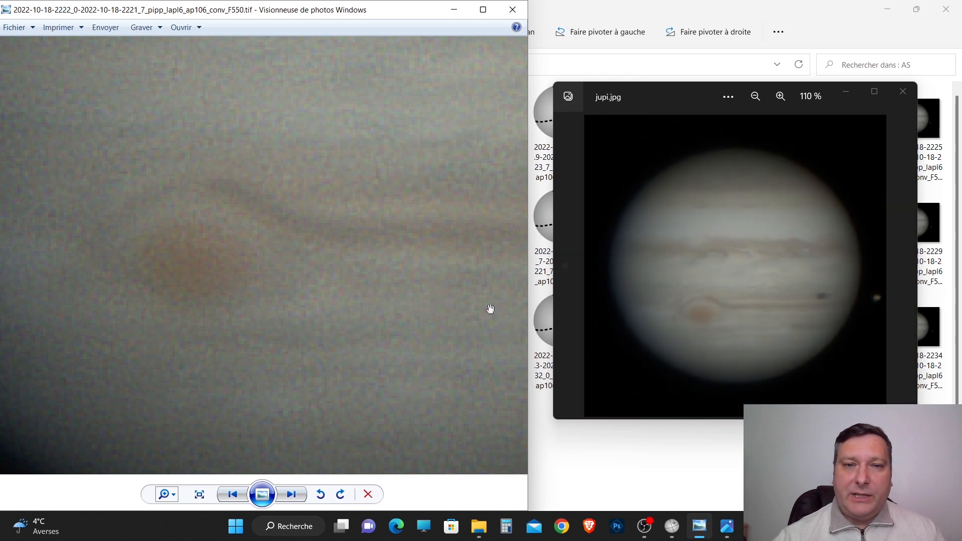
{"action": "scroll", "coordinate": [372, 295], "scroll_direction": "down", "scroll_amount": 8}
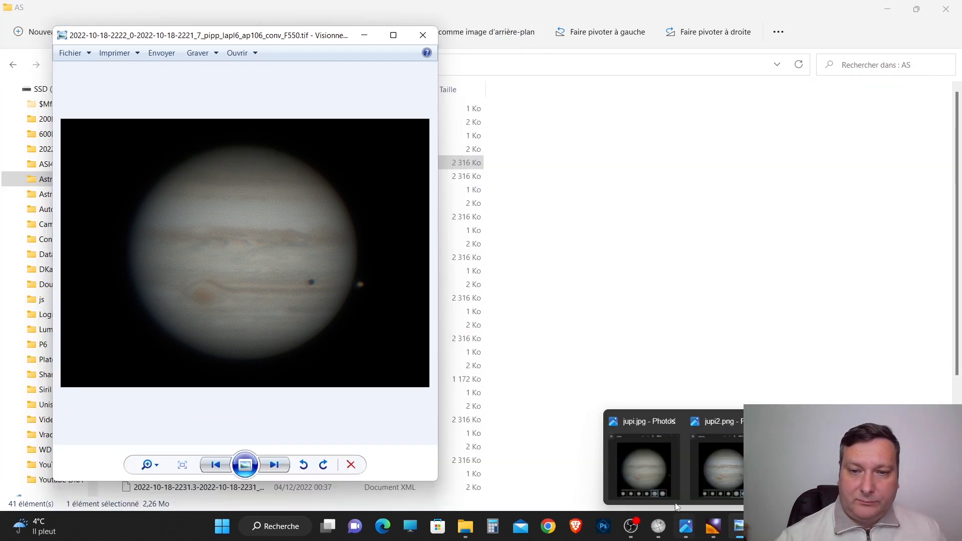
Bring the open jupi.jpg and jupi2.png viewer windows to the front.
{"action": "left_click", "coordinate": [652, 436]}
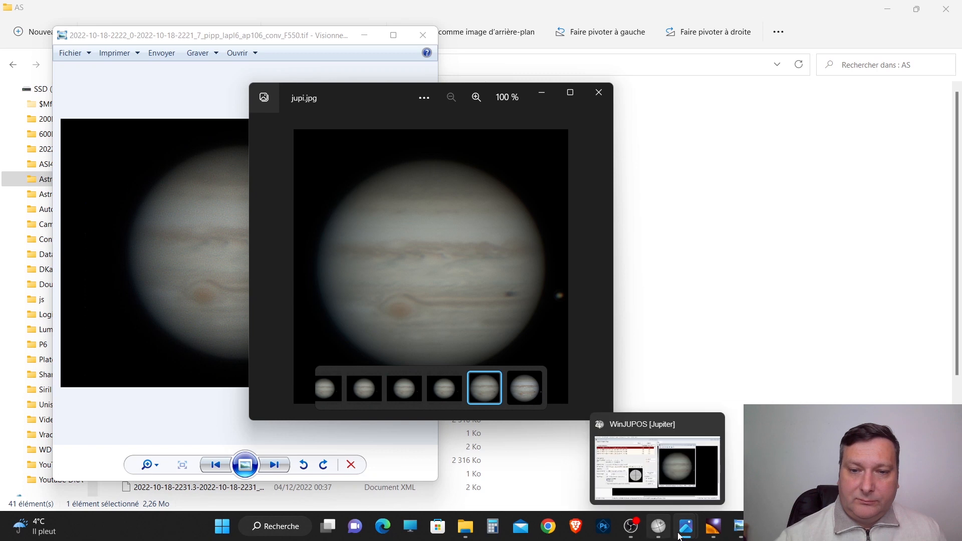
{"action": "mouse_move", "coordinate": [685, 526]}
{"action": "left_click", "coordinate": [713, 482]}
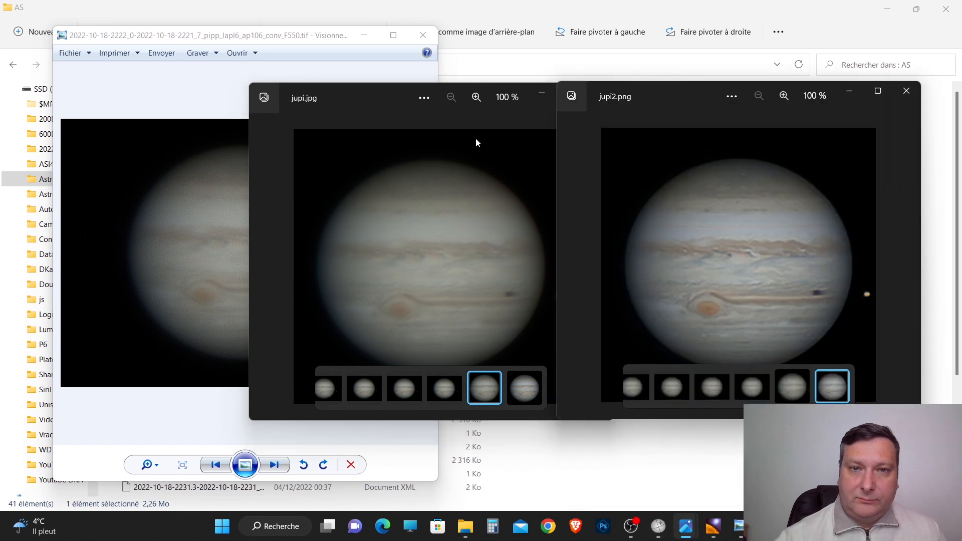
Minimize File Explorer and line up the original TIF, jupi.jpg and jupi2.png windows side by side to compare the three Jupiter images.
{"action": "left_click_drag", "start_coordinate": [212, 37], "coordinate": [154, 12]}
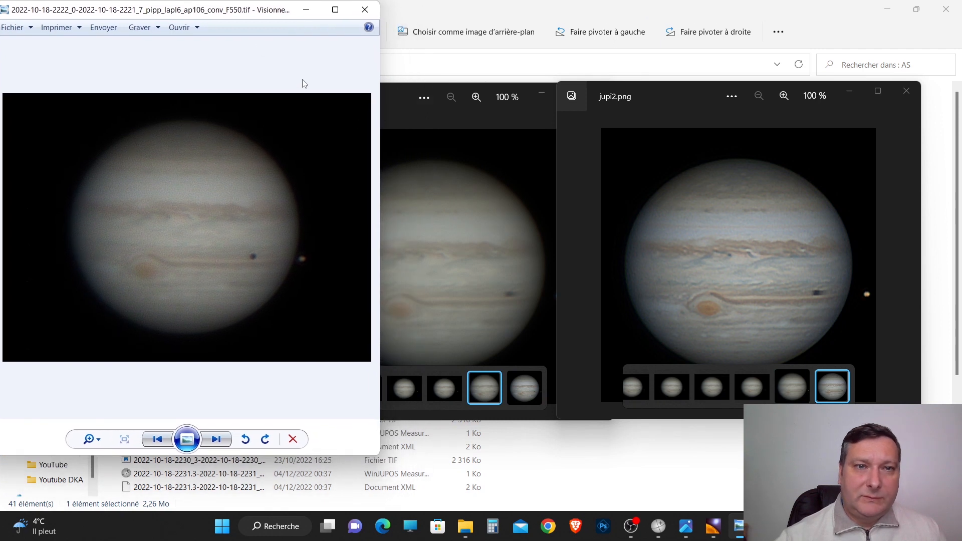
{"action": "left_click", "coordinate": [455, 69]}
{"action": "left_click", "coordinate": [888, 9]}
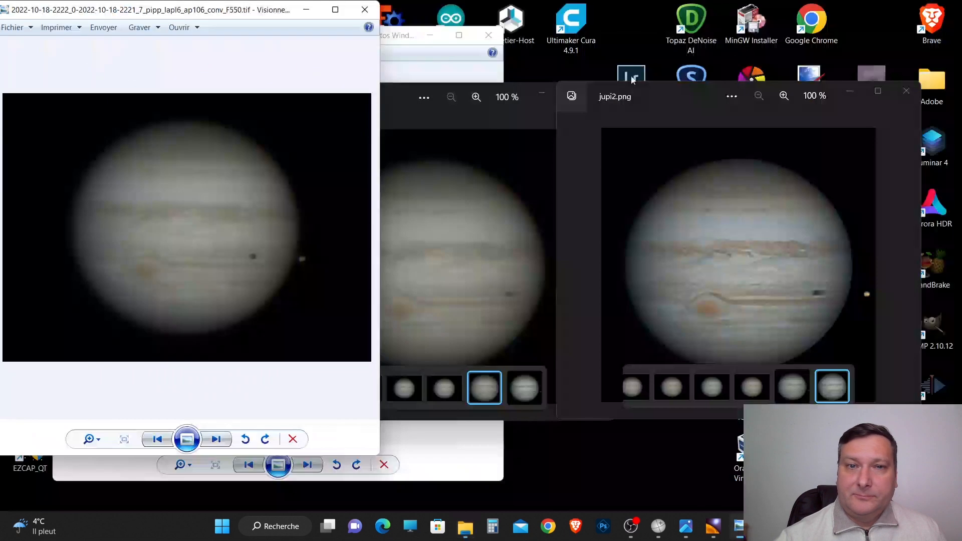
{"action": "left_click_drag", "start_coordinate": [398, 97], "coordinate": [494, 61]}
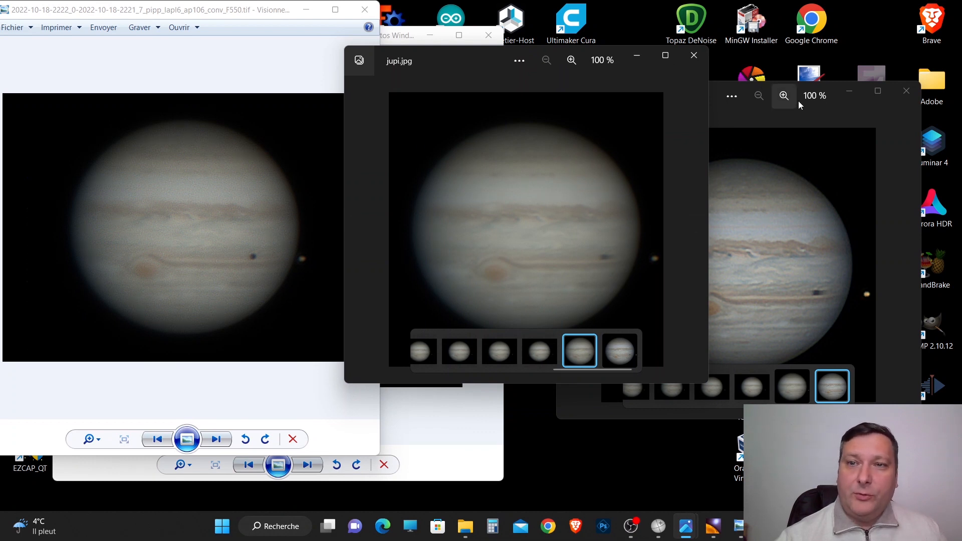
{"action": "left_click_drag", "start_coordinate": [825, 108], "coordinate": [878, 67]}
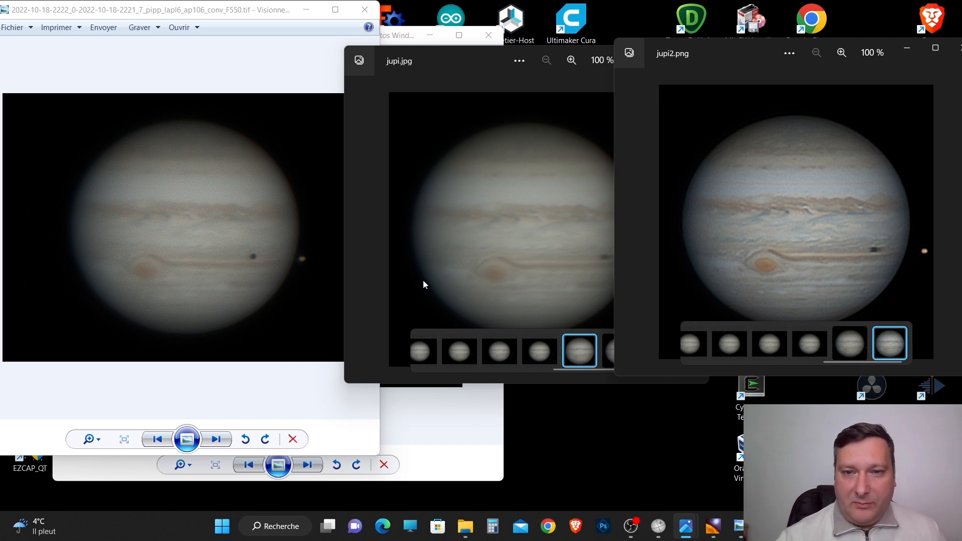
{"action": "left_click_drag", "start_coordinate": [452, 79], "coordinate": [419, 60]}
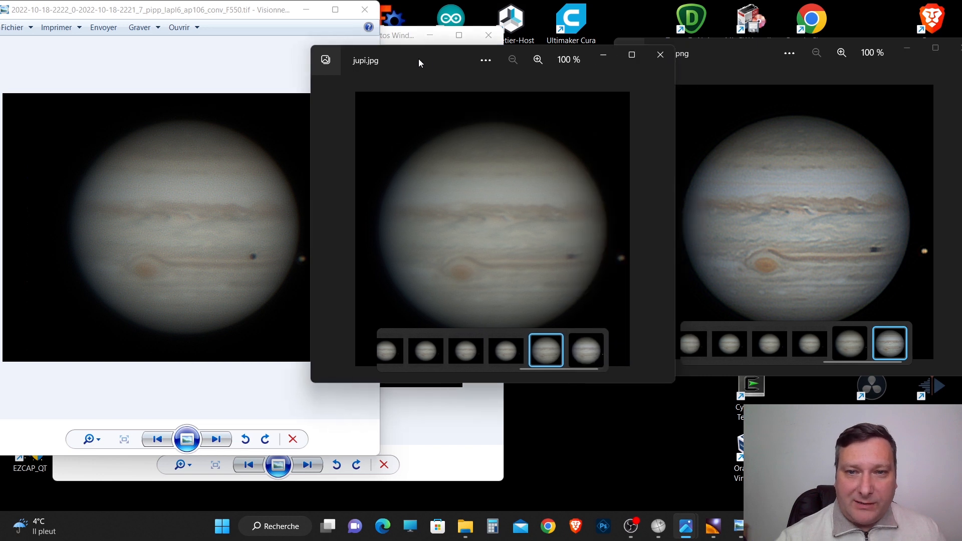